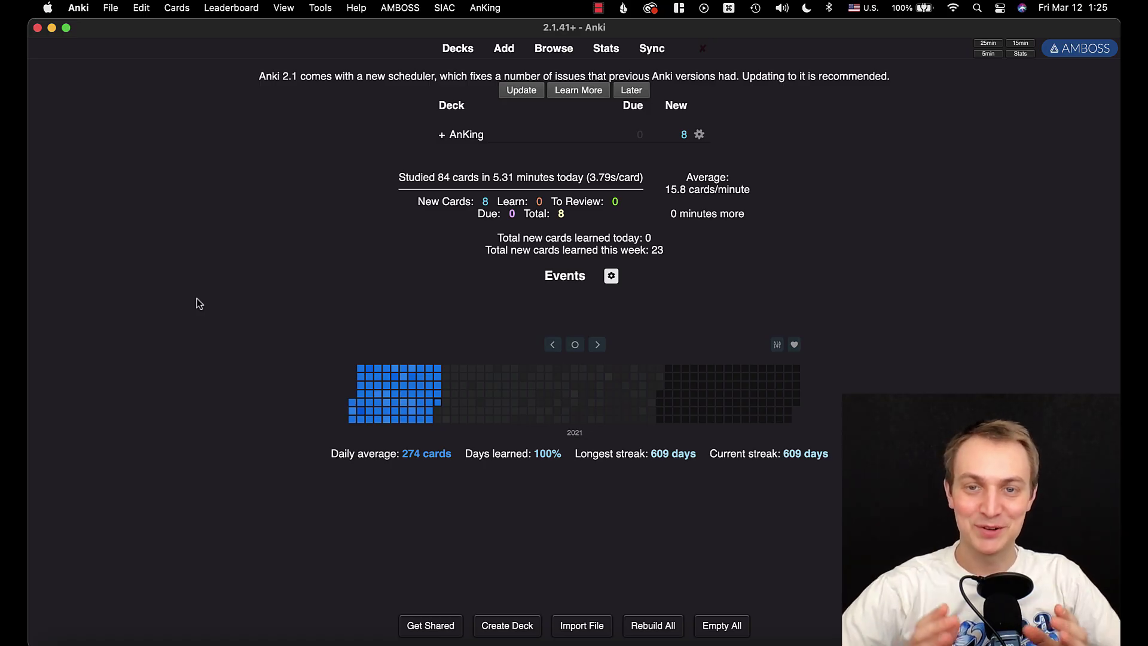
# Step: Confirm the installed Anki version is 2.1.41, then scroll AnkiWeb down to Download Anki
pyautogui.click(76, 8)
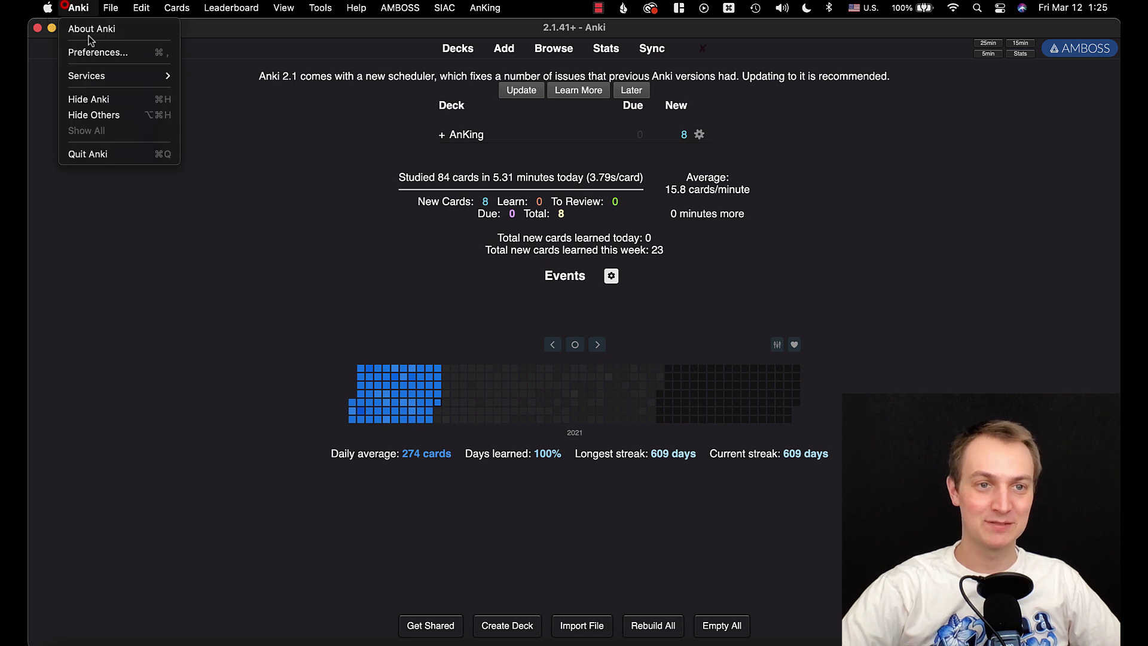
pyautogui.click(91, 27)
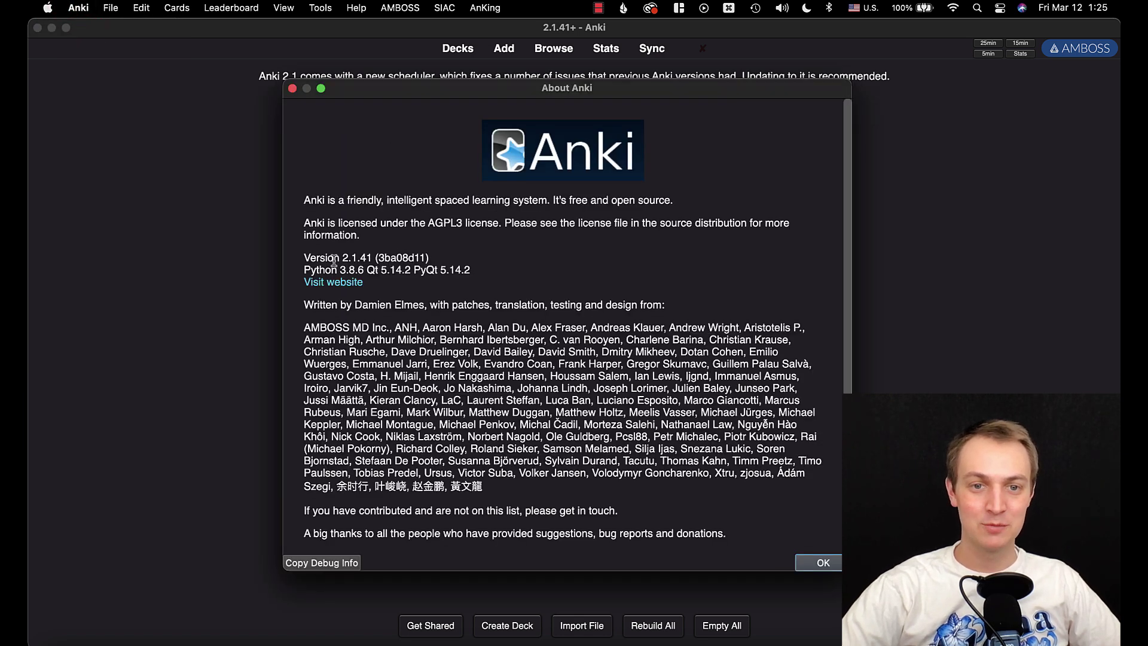
pyautogui.moveTo(327, 257); pyautogui.dragTo(383, 258)
pyautogui.click(829, 562)
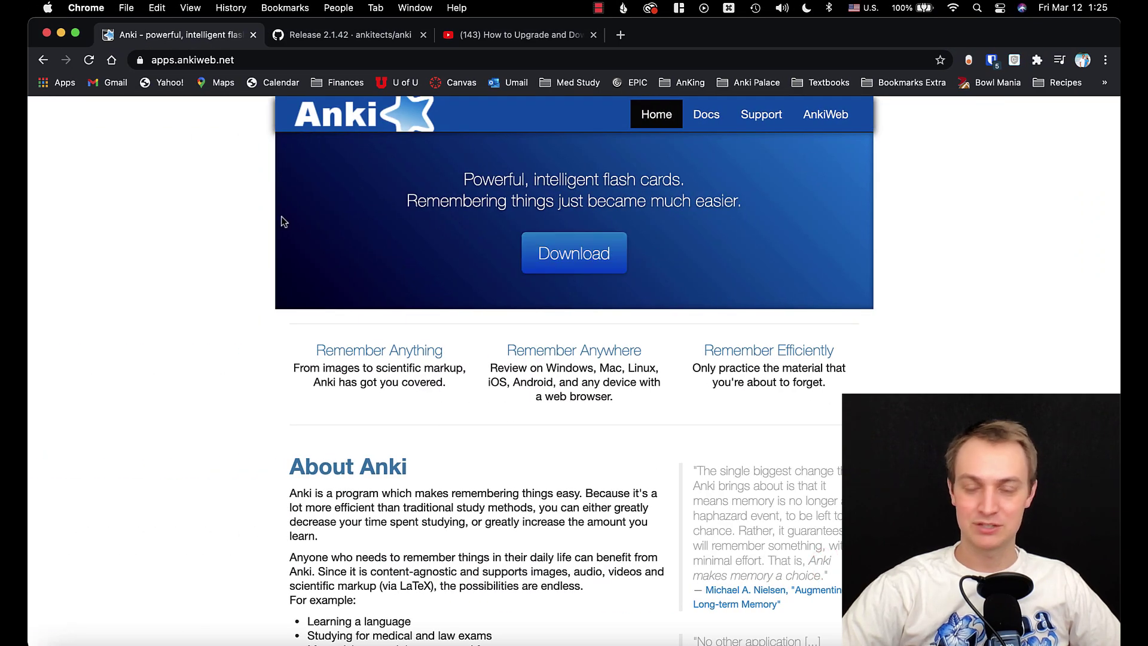
pyautogui.scroll(-10, 203, 282)
pyautogui.scroll(-5, 201, 283)
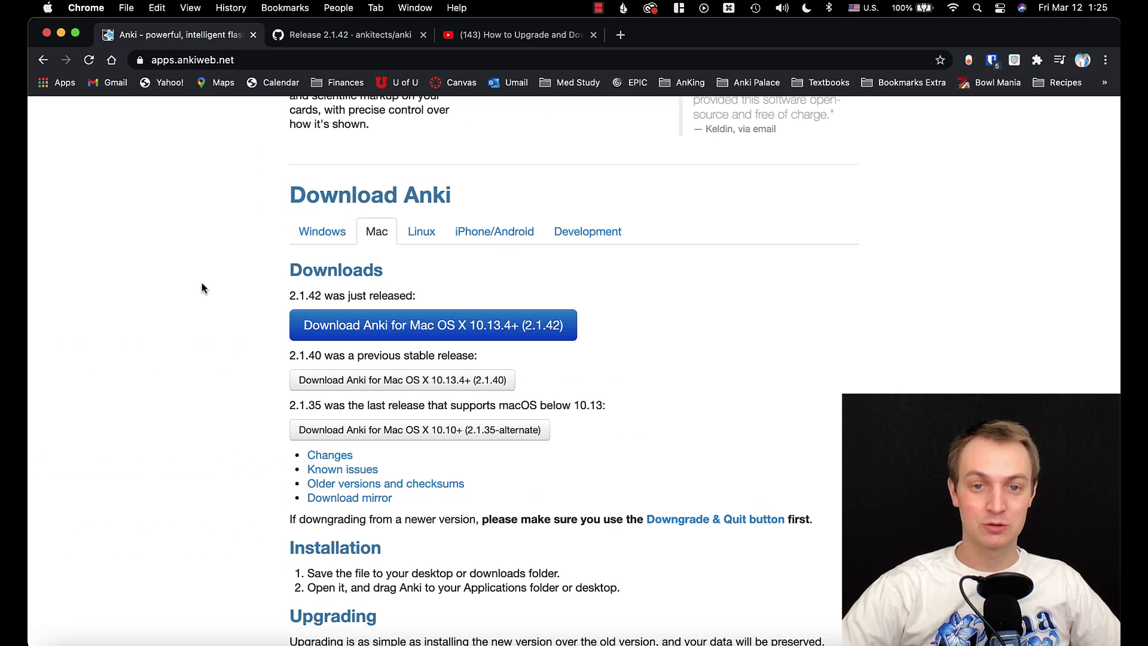
# Step: Look over the GitHub release page for Anki 2.1.42
pyautogui.click(372, 36)
pyautogui.scroll(3, 274, 248)
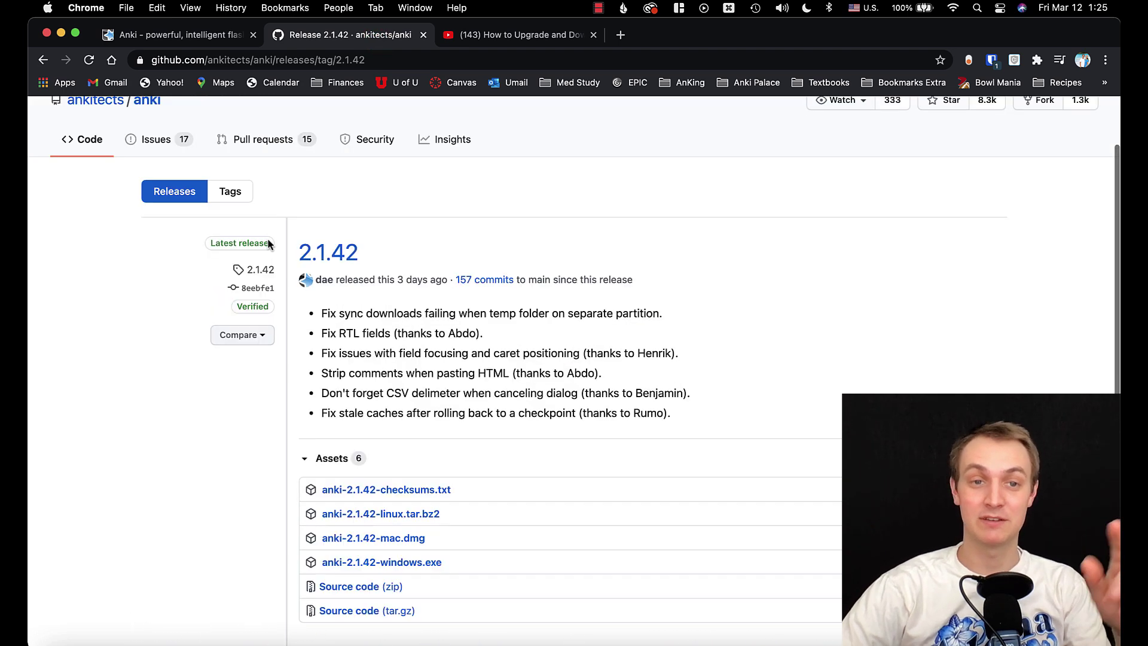
pyautogui.scroll(-4, 275, 252)
pyautogui.scroll(3, 287, 269)
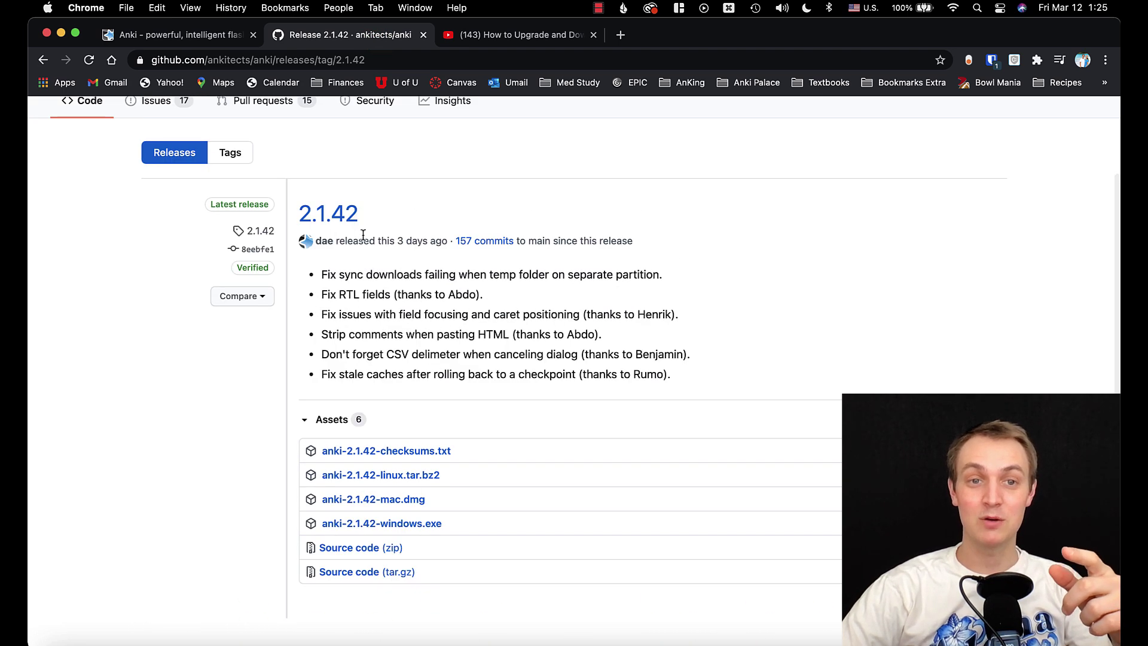
pyautogui.scroll(1, 257, 239)
pyautogui.scroll(3, 267, 242)
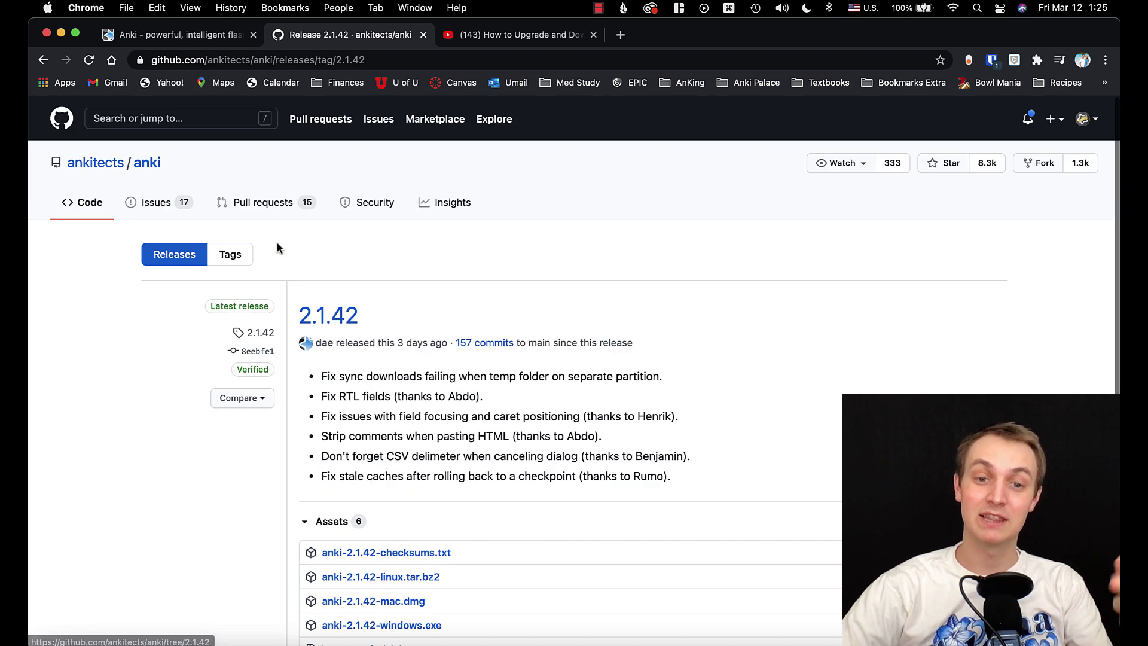
# Step: Browse the full list of Anki releases from 2.1.42 downward
pyautogui.click(173, 253)
pyautogui.scroll(-7, 299, 347)
pyautogui.scroll(-20, 343, 365)
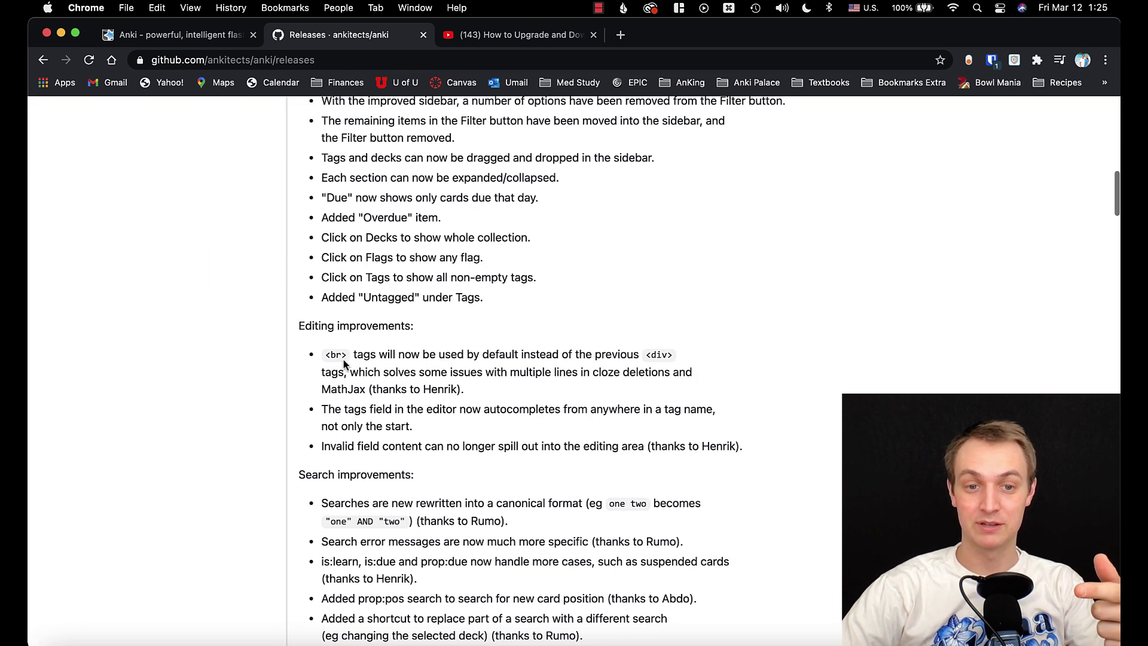
pyautogui.scroll(-15, 343, 365)
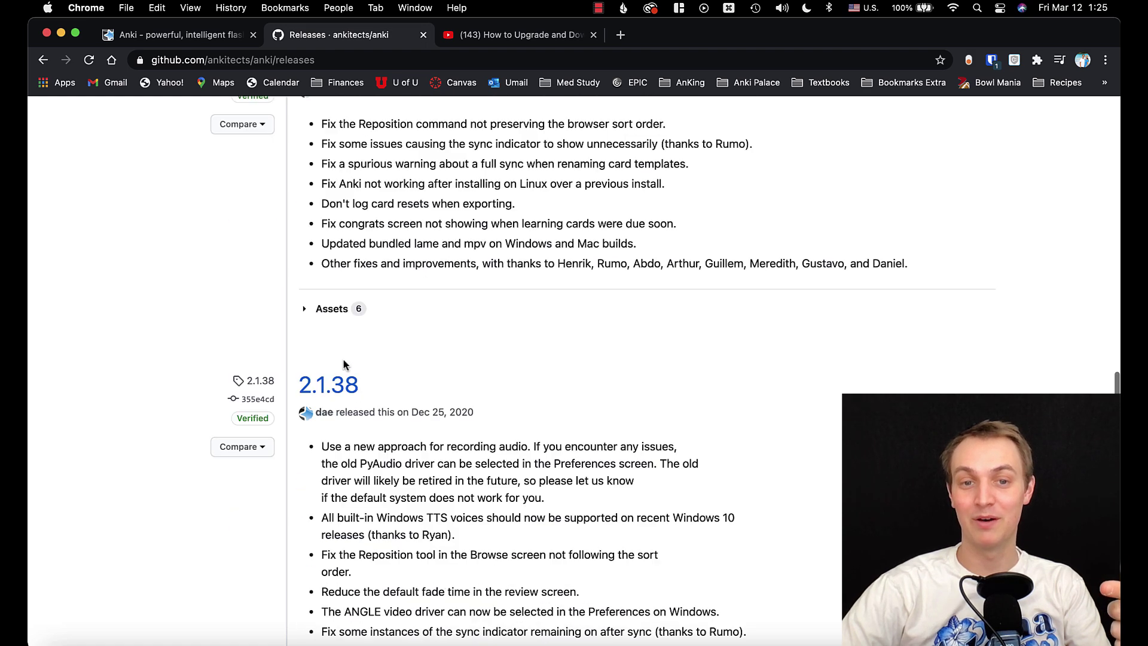
pyautogui.scroll(20, 343, 365)
pyautogui.scroll(20, 344, 364)
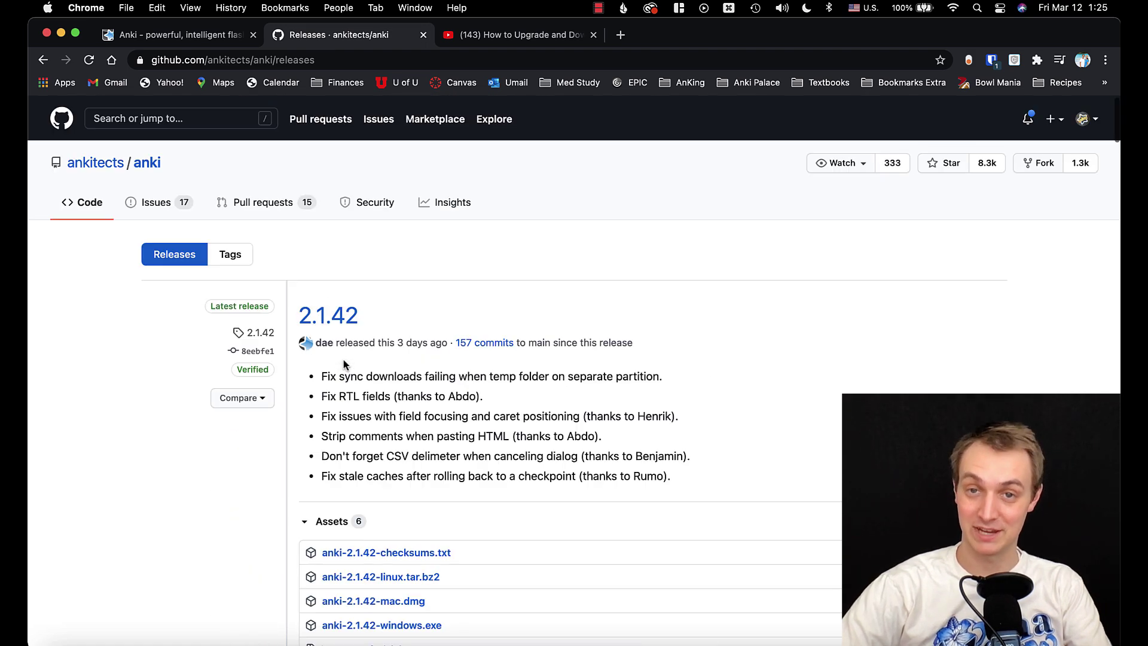
# Step: Watch the upgrade and downgrade video, then switch to the desktop with Anki's decks screen
pyautogui.click(538, 37)
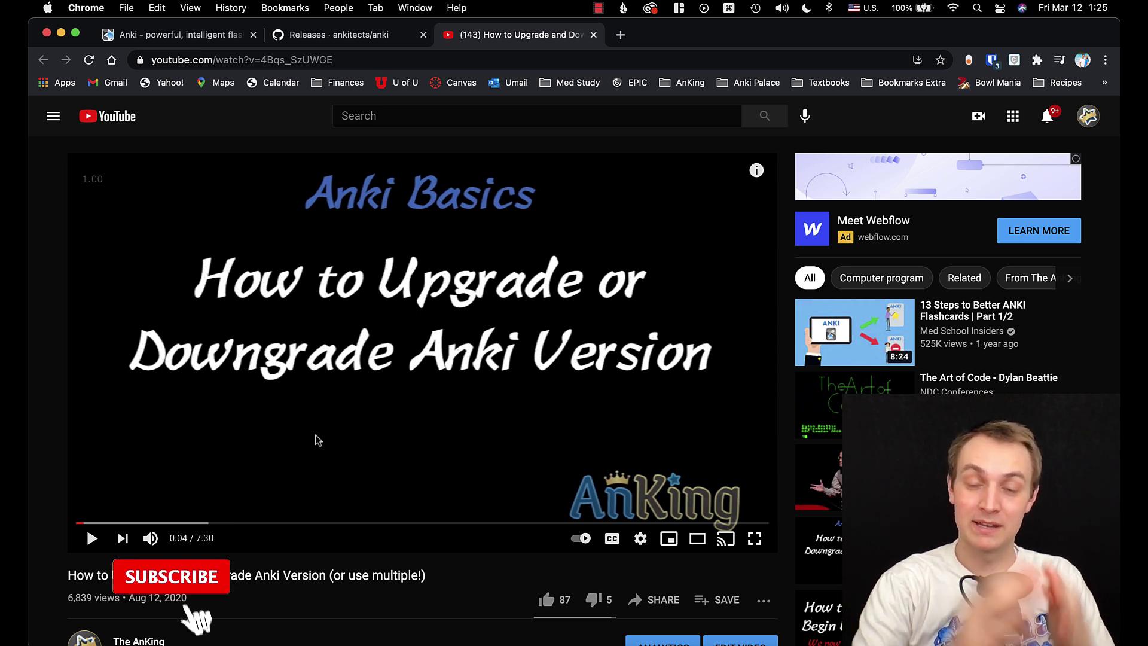
pyautogui.hotkey('ctrl', 'Right')
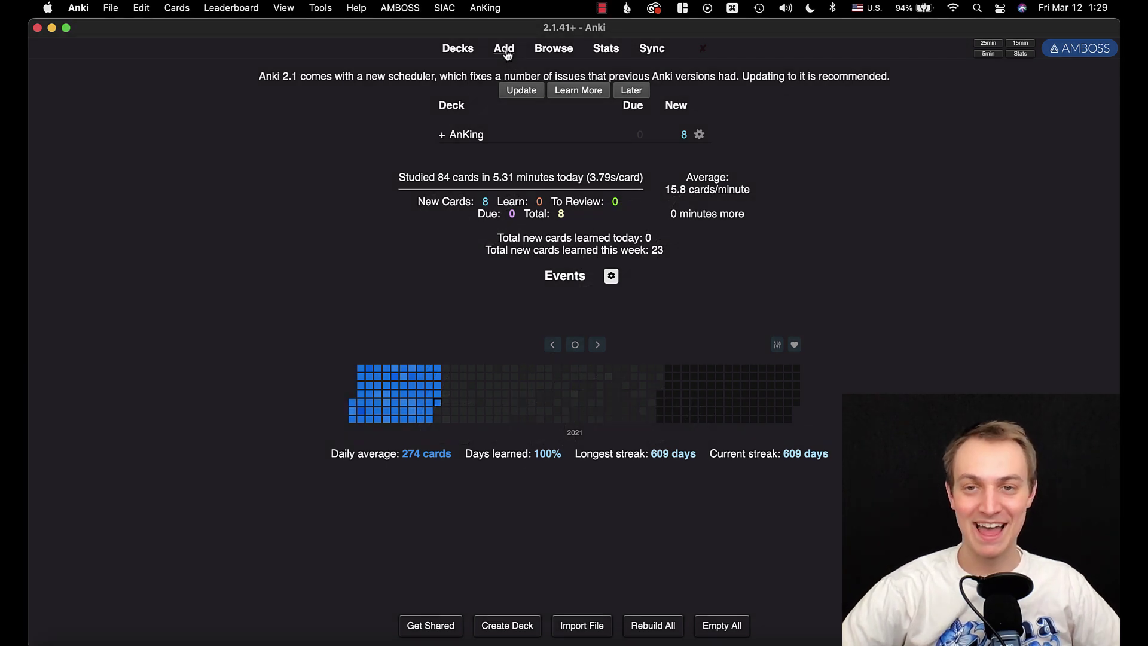
# Step: Open the Add window for a Cloze-AnKing note in the Default deck
pyautogui.click(506, 50)
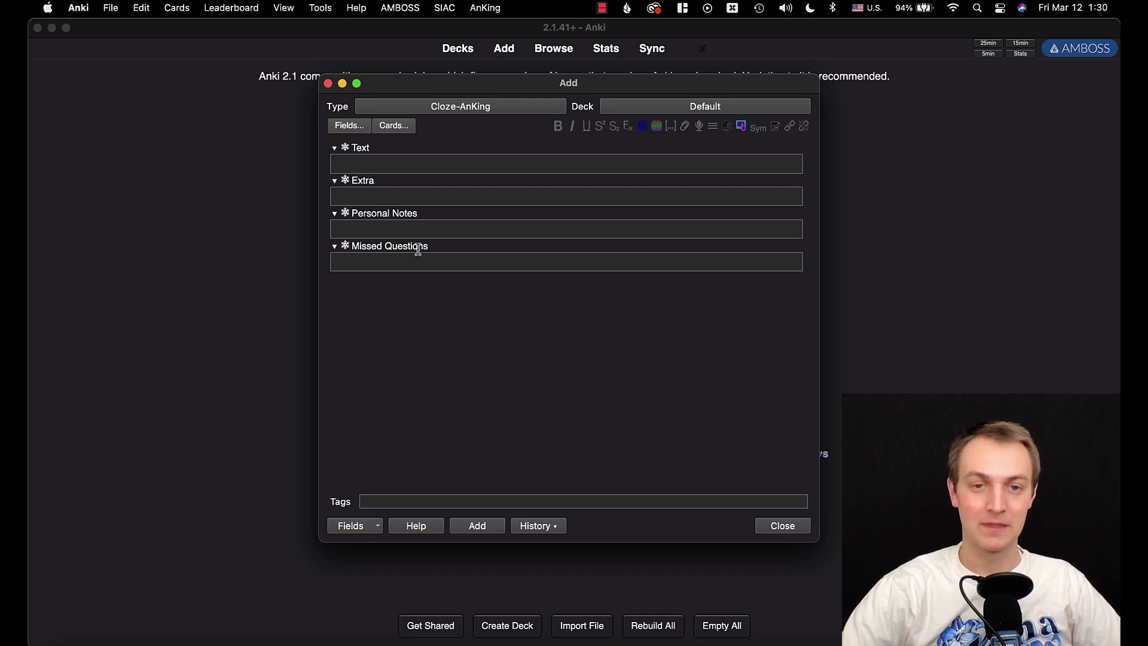
pyautogui.click(365, 167)
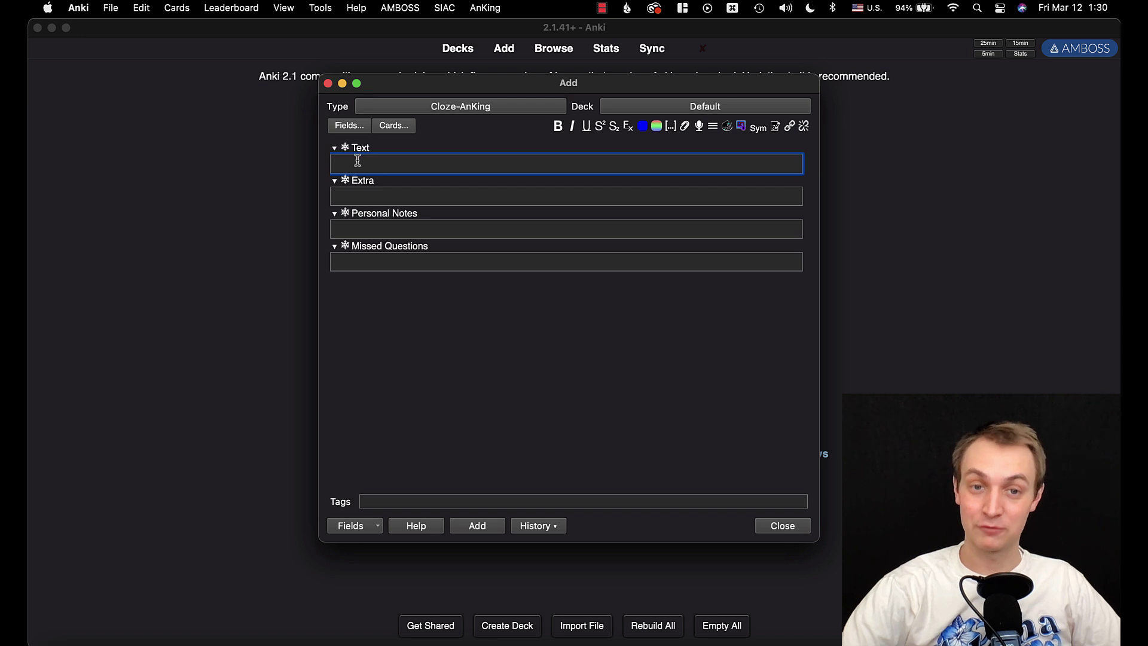
pyautogui.click(347, 150)
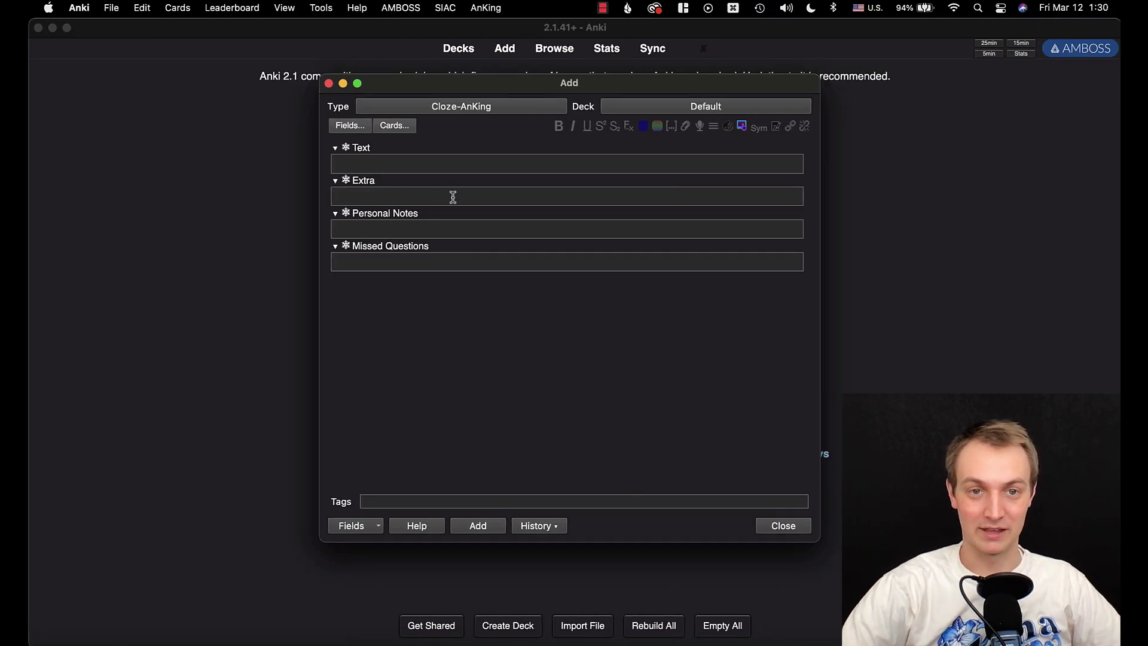
# Step: Collapse and re-expand the Text and Personal Notes fields
pyautogui.click(335, 147)
pyautogui.click(334, 148)
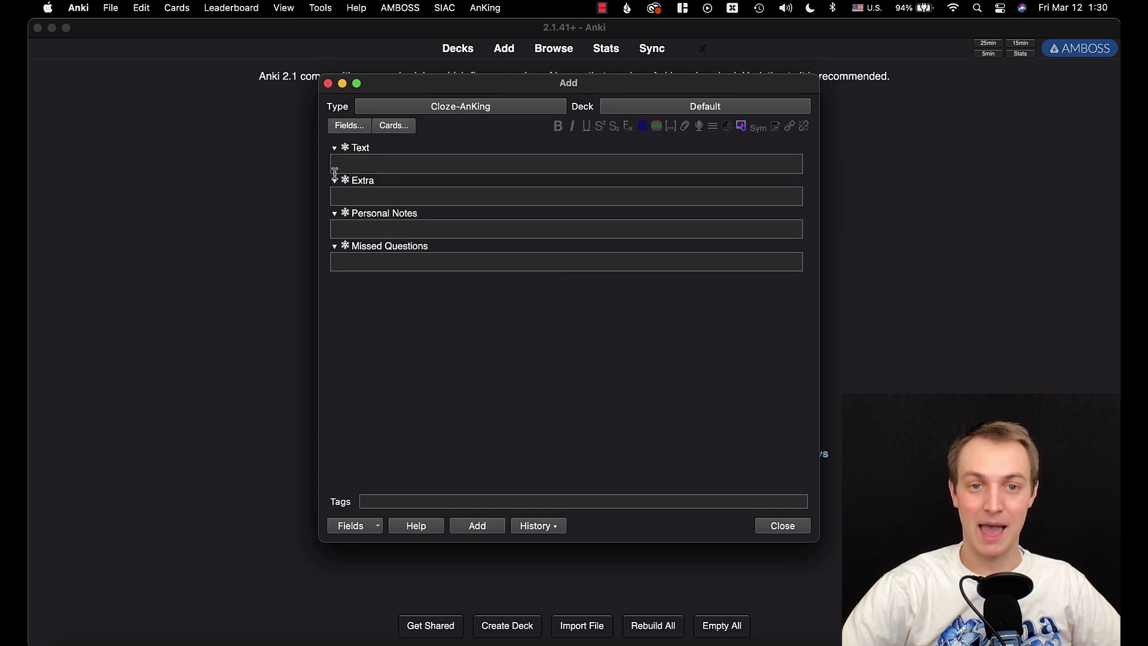
pyautogui.click(334, 214)
pyautogui.click(335, 214)
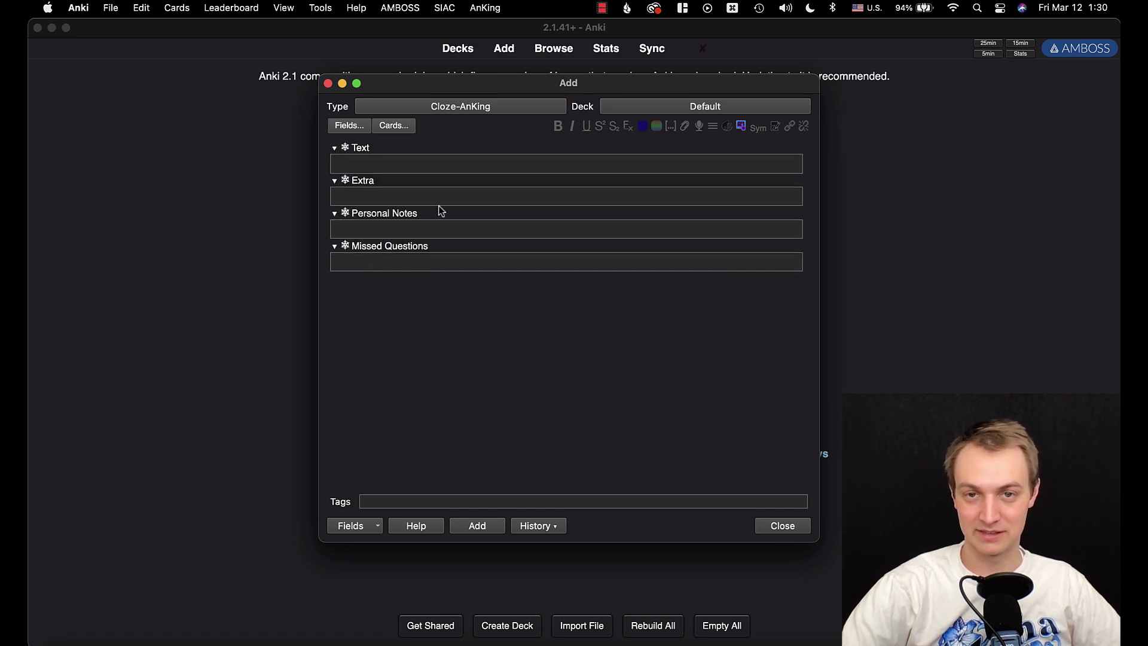
# Step: Enter 'keep' in the new note's Tags field to see suggestions, then dismiss them
pyautogui.click(376, 504)
pyautogui.write('keep')
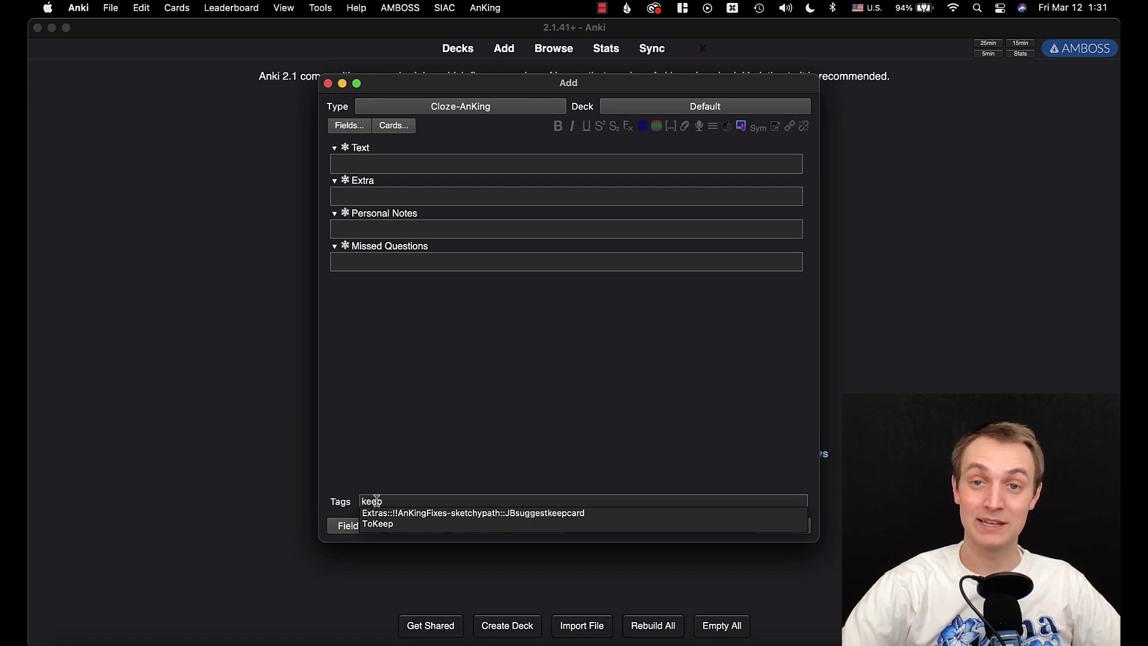
pyautogui.press('Escape')
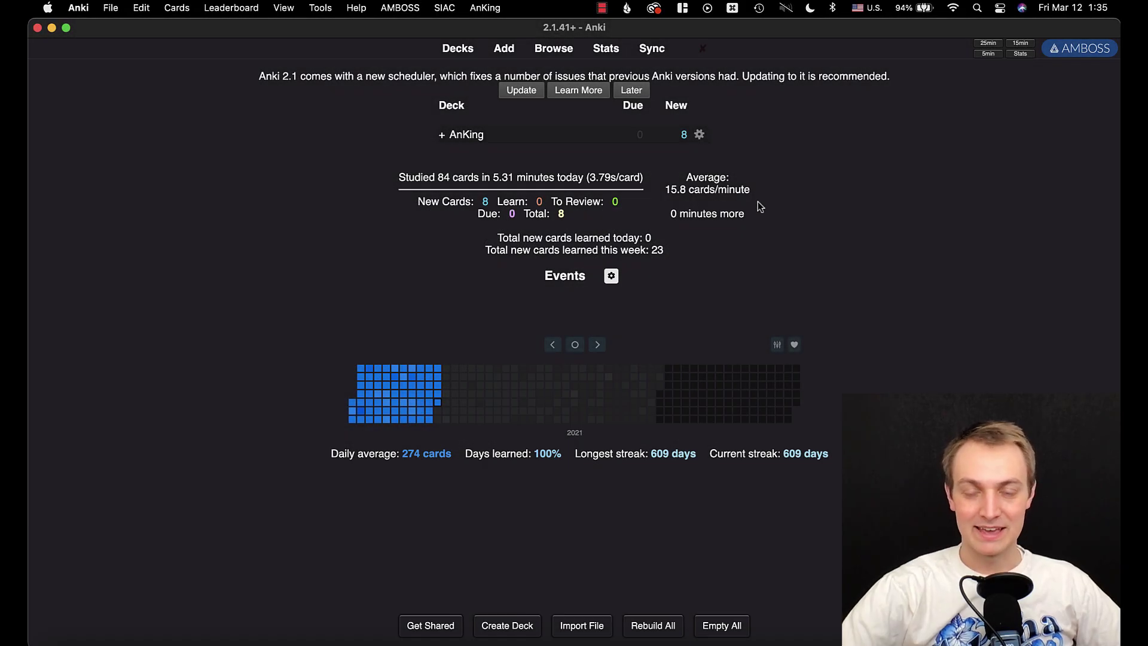
pyautogui.click(611, 52)
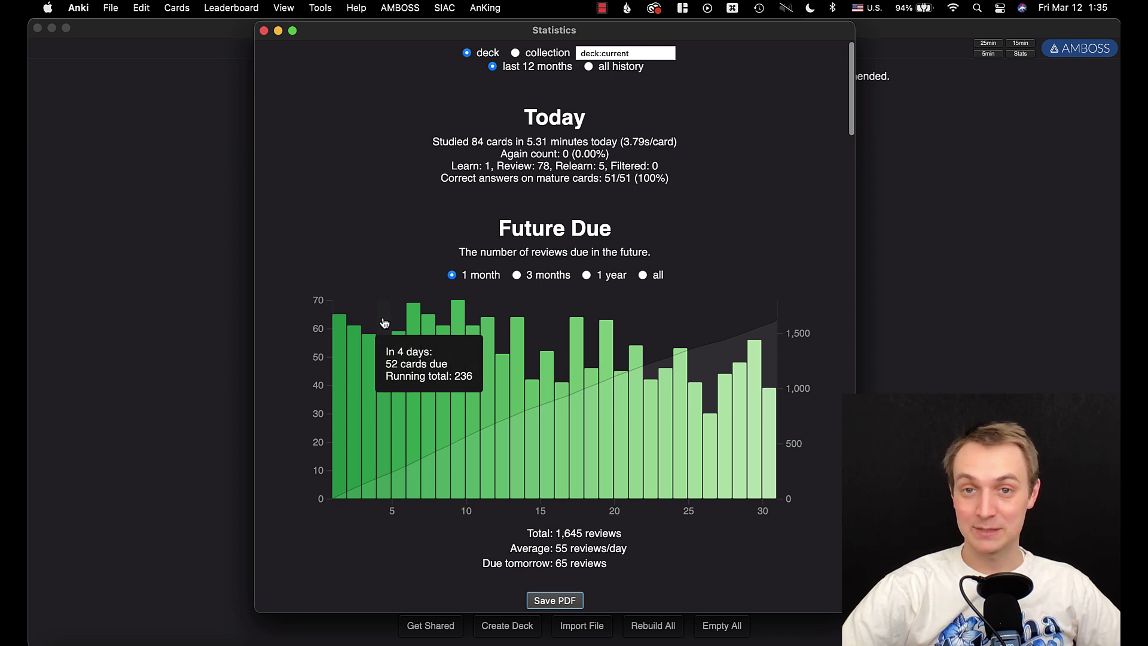
pyautogui.scroll(-3, 419, 332)
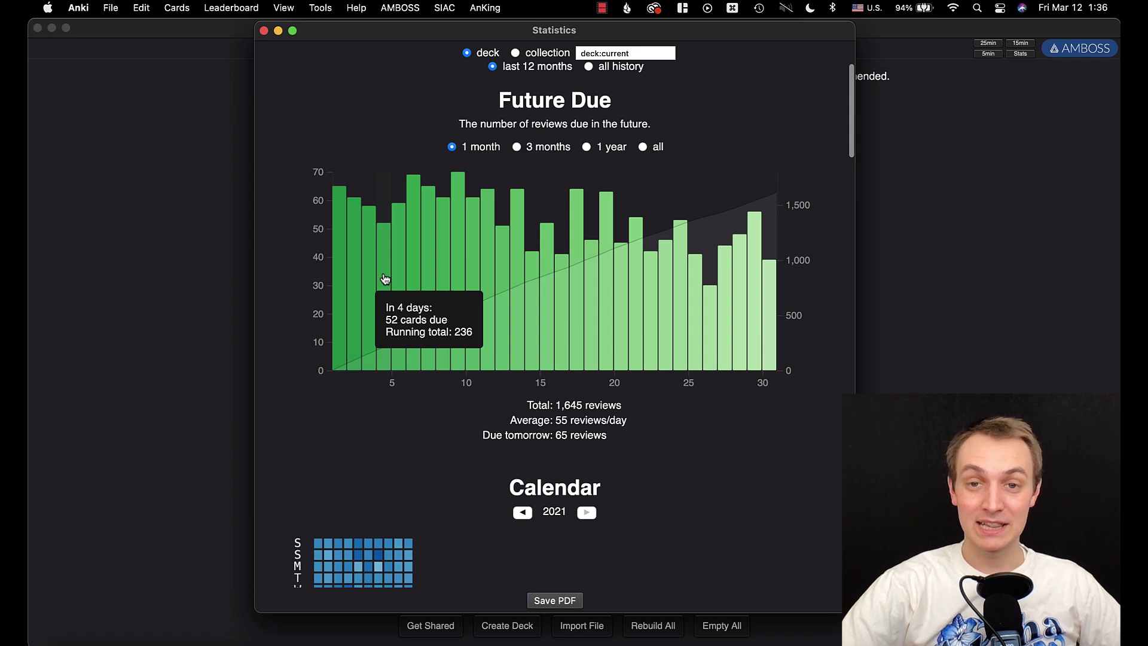
pyautogui.click(384, 279)
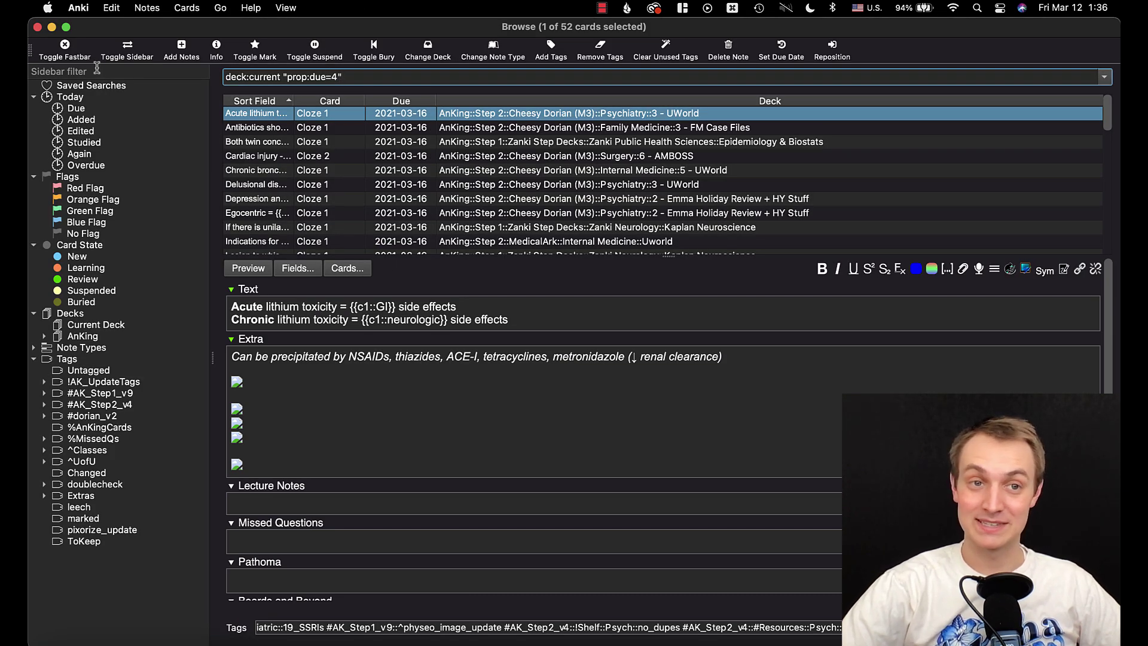
pyautogui.click(37, 27)
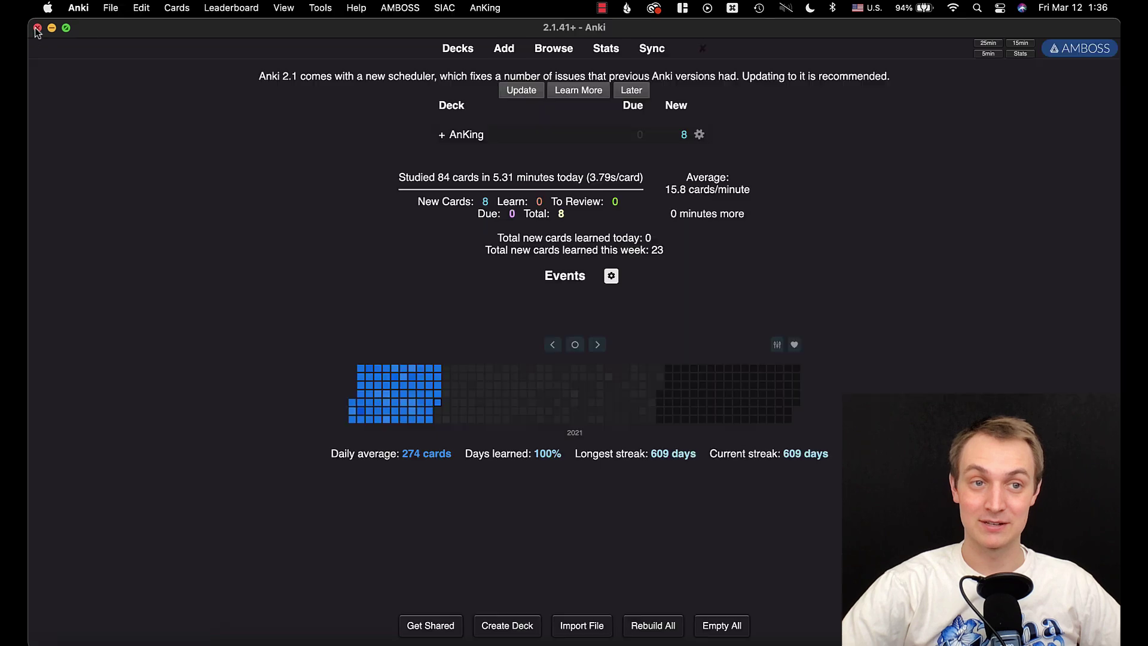
pyautogui.click(598, 51)
pyautogui.scroll(-3, 429, 308)
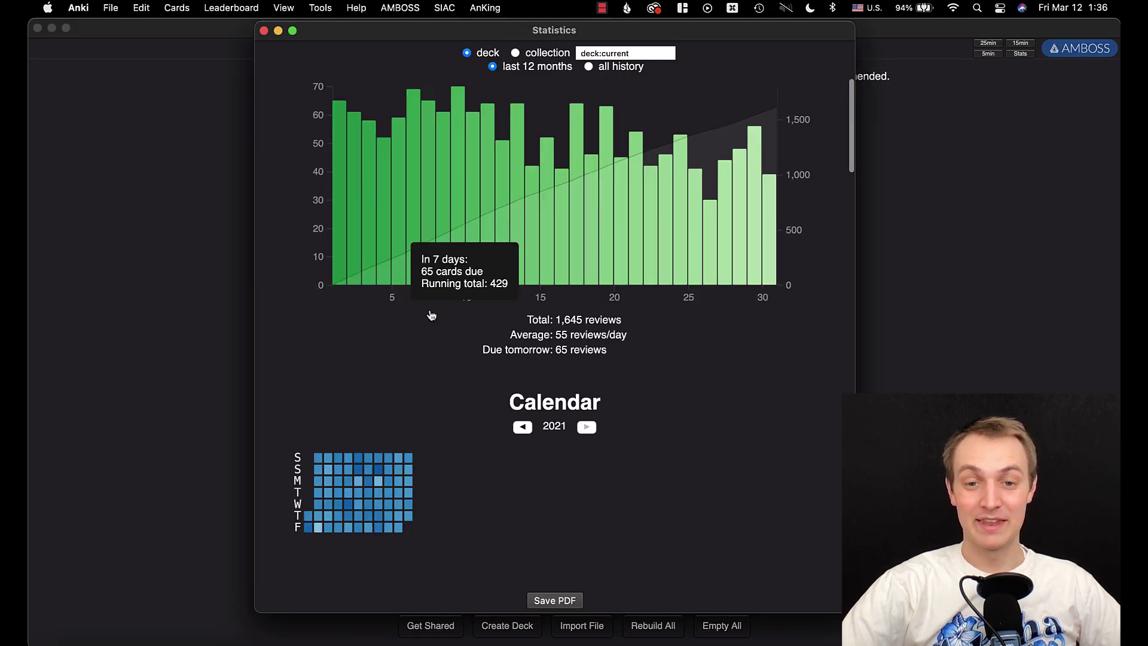
pyautogui.scroll(-6, 431, 315)
pyautogui.click(524, 257)
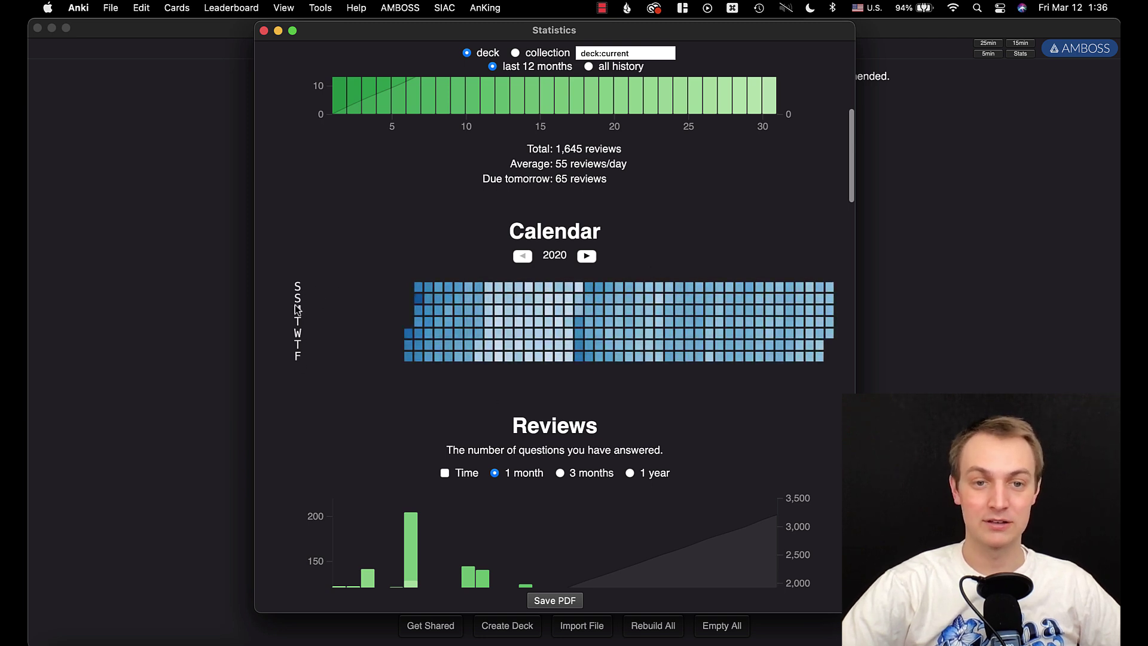
pyautogui.click(297, 344)
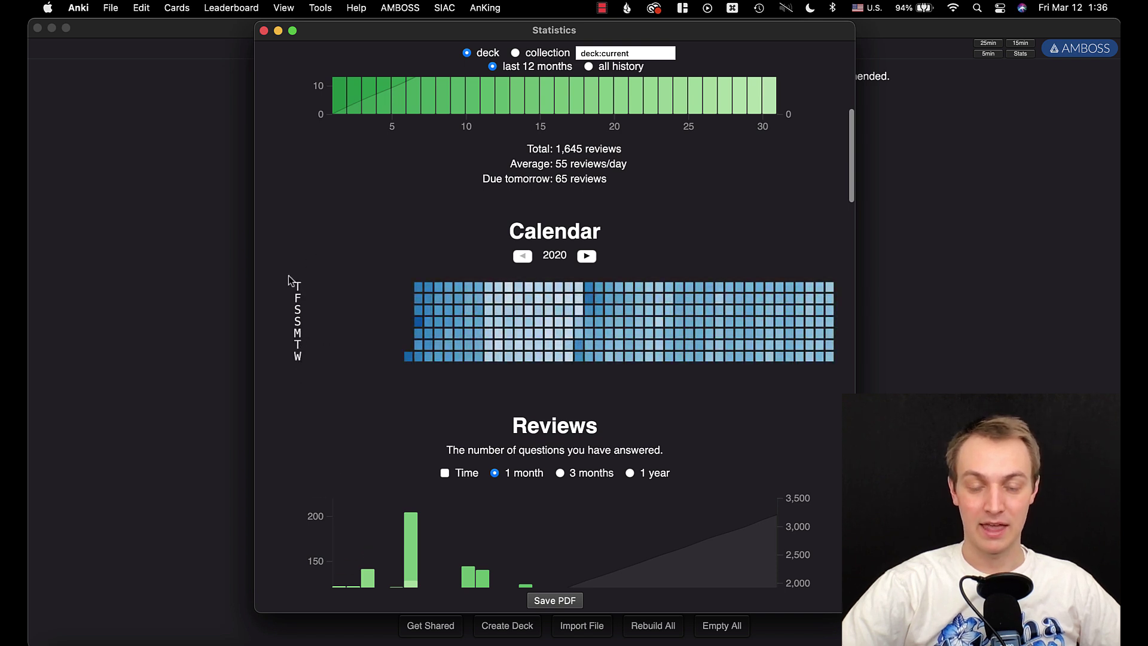
pyautogui.click(298, 322)
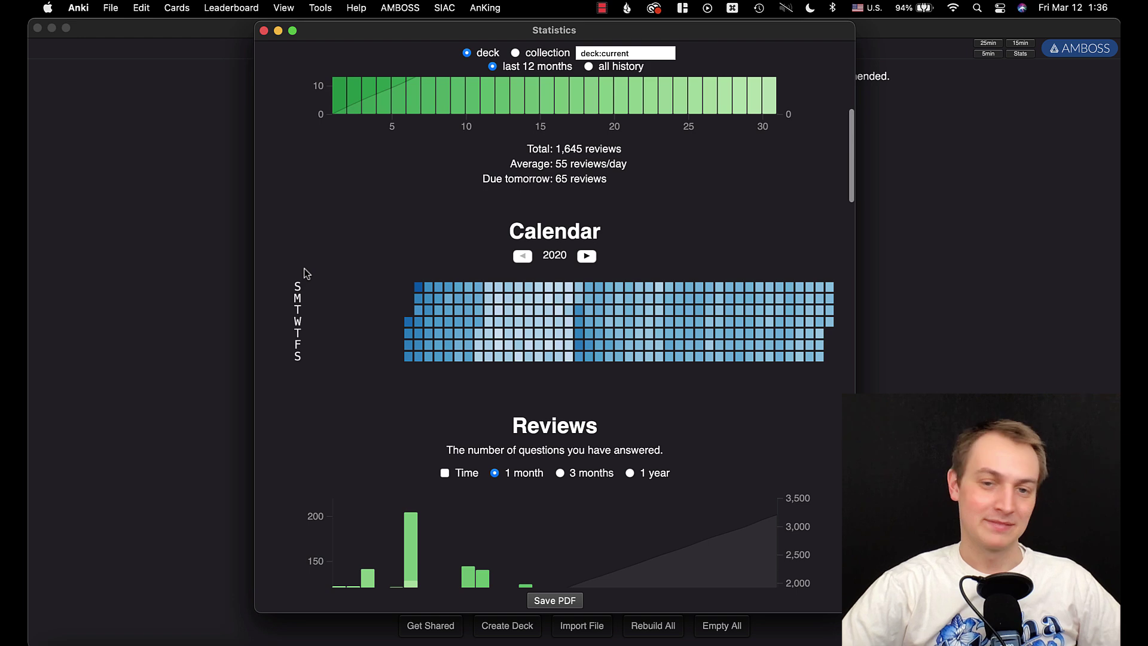
pyautogui.moveTo(529, 345)
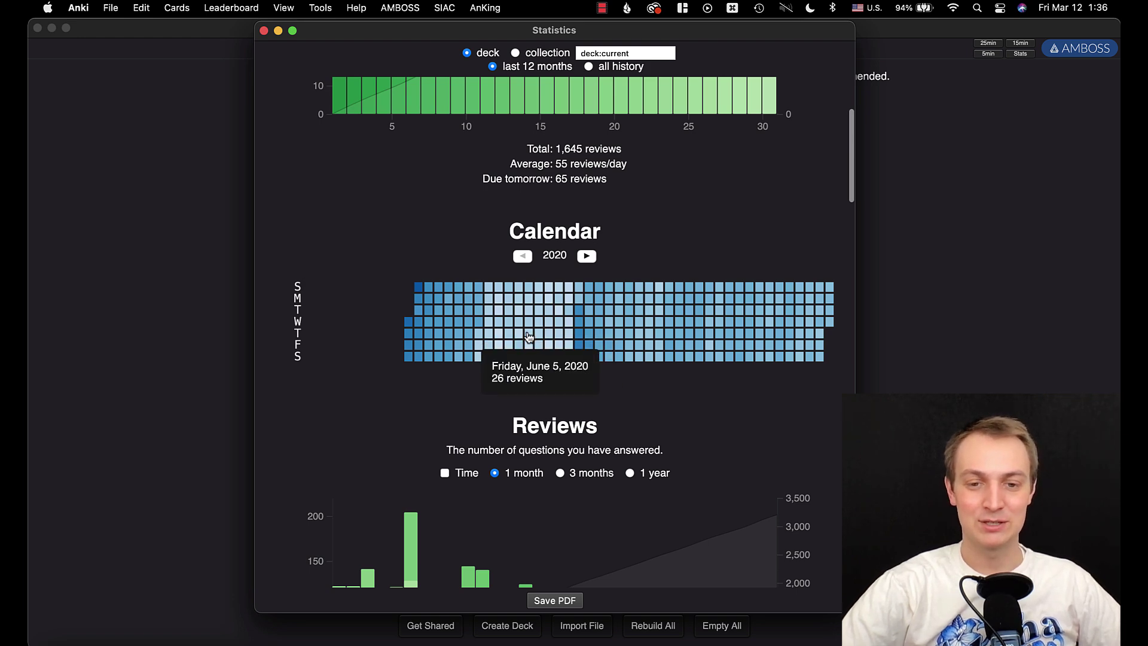
pyautogui.scroll(-5, 529, 338)
pyautogui.scroll(-12, 529, 338)
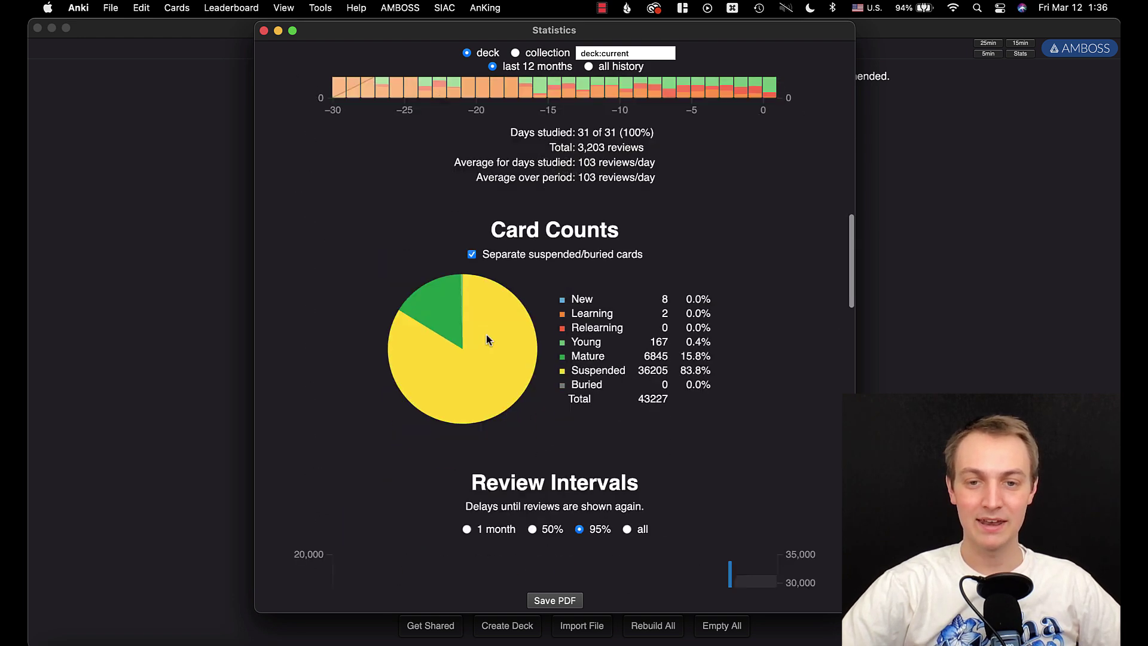
# Step: Toggle 'Separate suspended/buried cards' off and back on, review the stats, and close Statistics
pyautogui.click(472, 255)
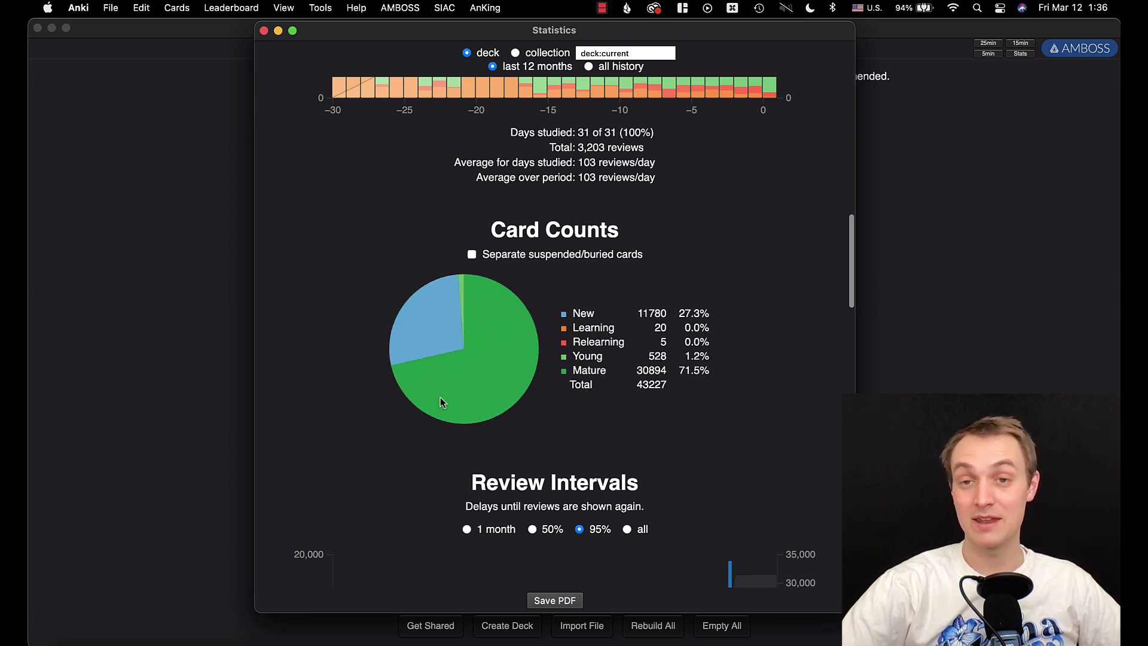
pyautogui.click(471, 255)
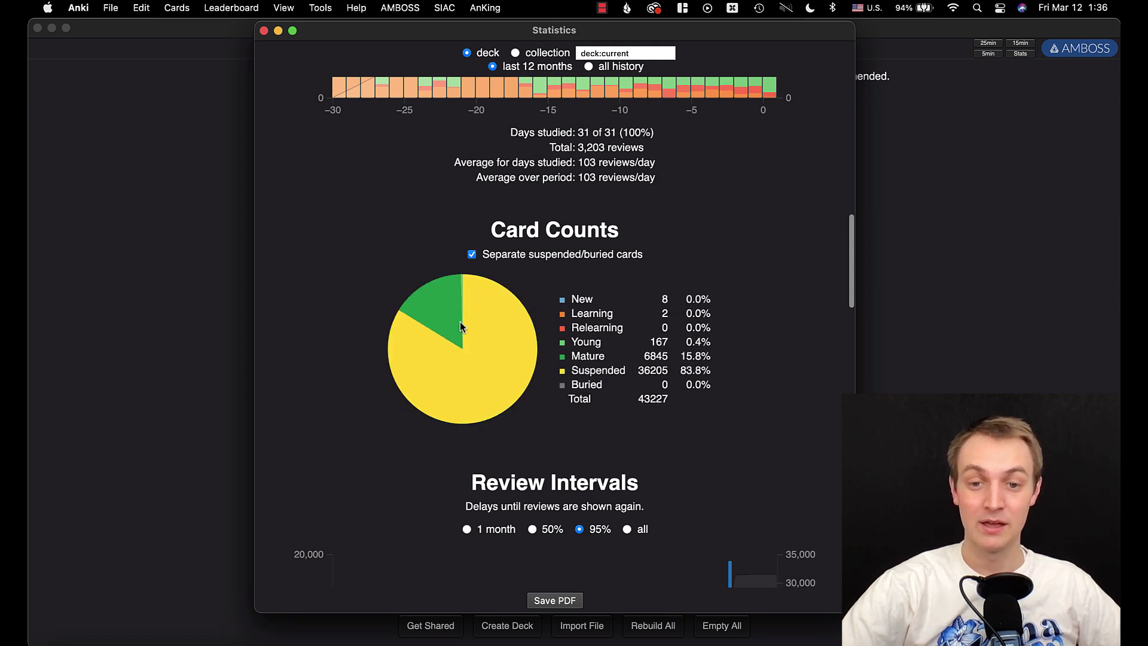
pyautogui.scroll(-4, 457, 323)
pyautogui.scroll(-20, 454, 323)
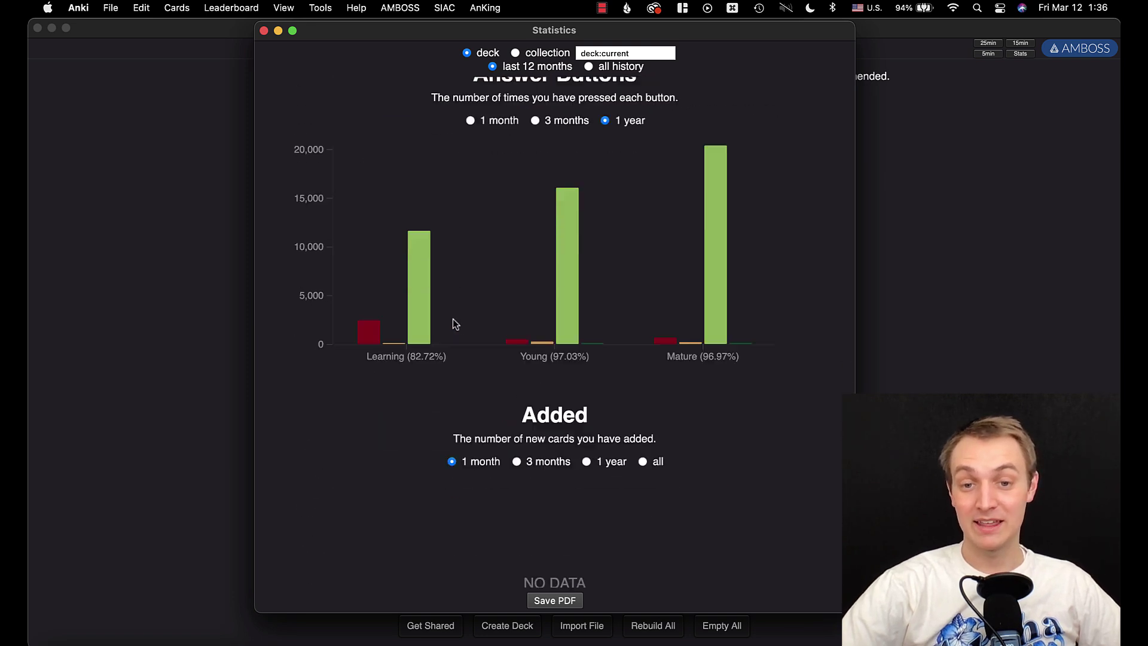
pyautogui.scroll(18, 545, 352)
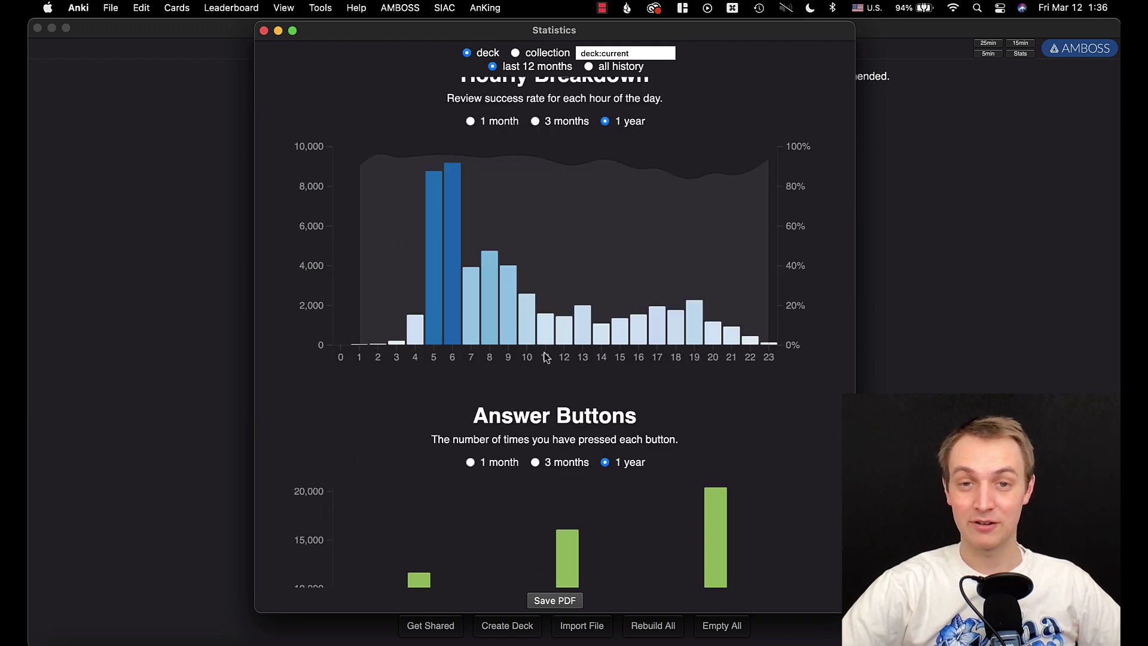
pyautogui.scroll(15, 544, 353)
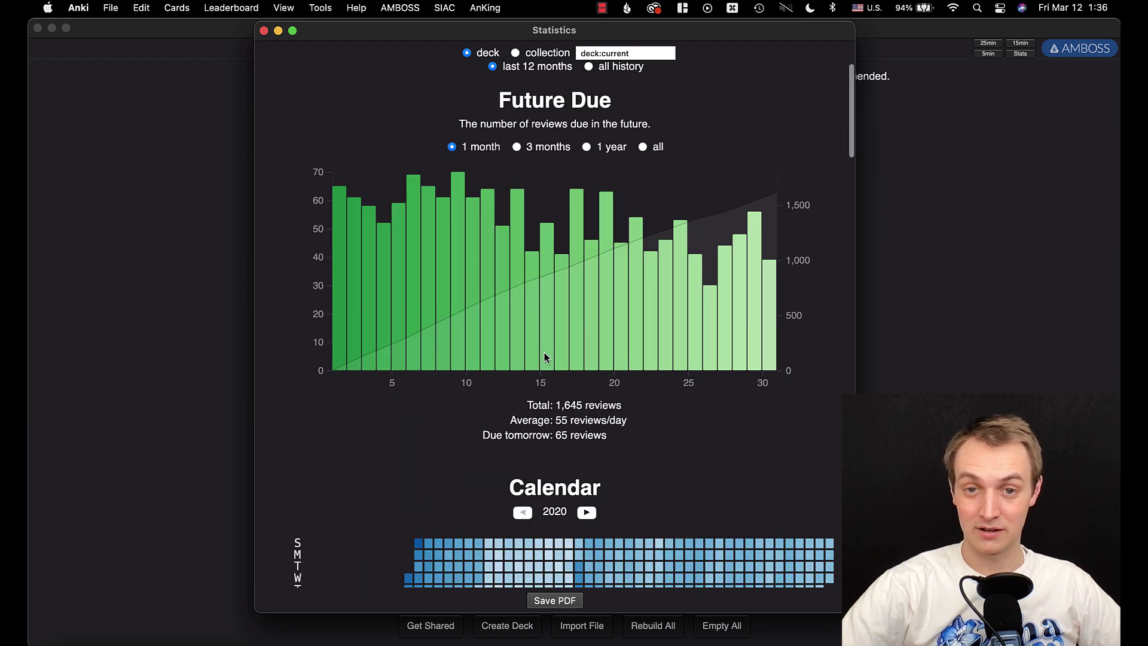
pyautogui.click(263, 31)
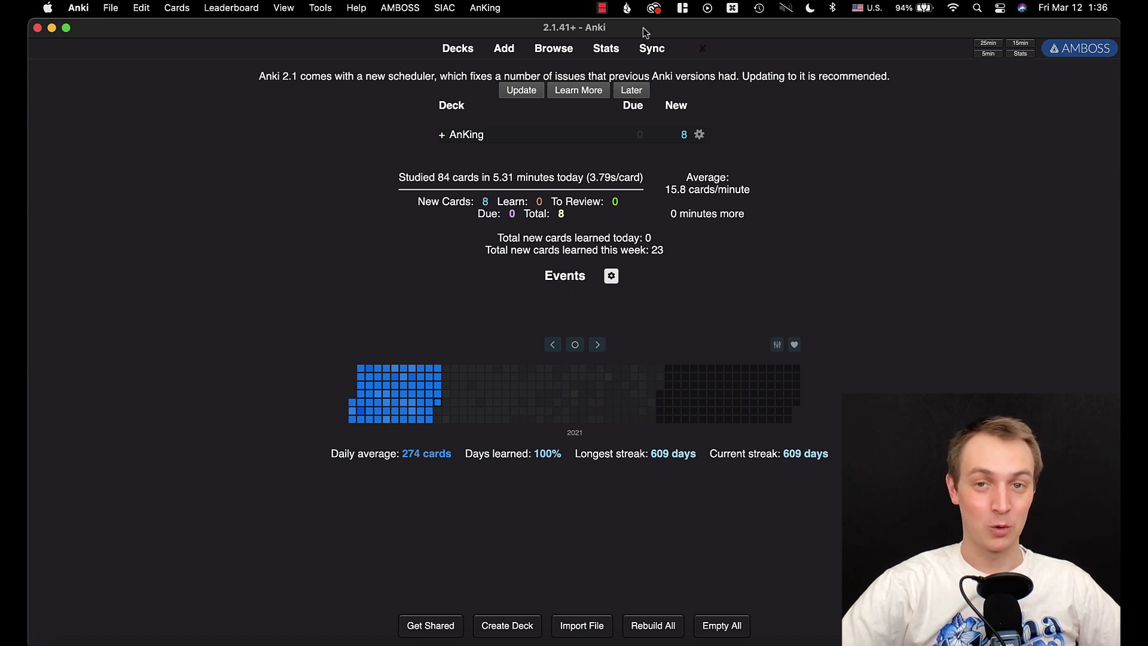
pyautogui.click(614, 51)
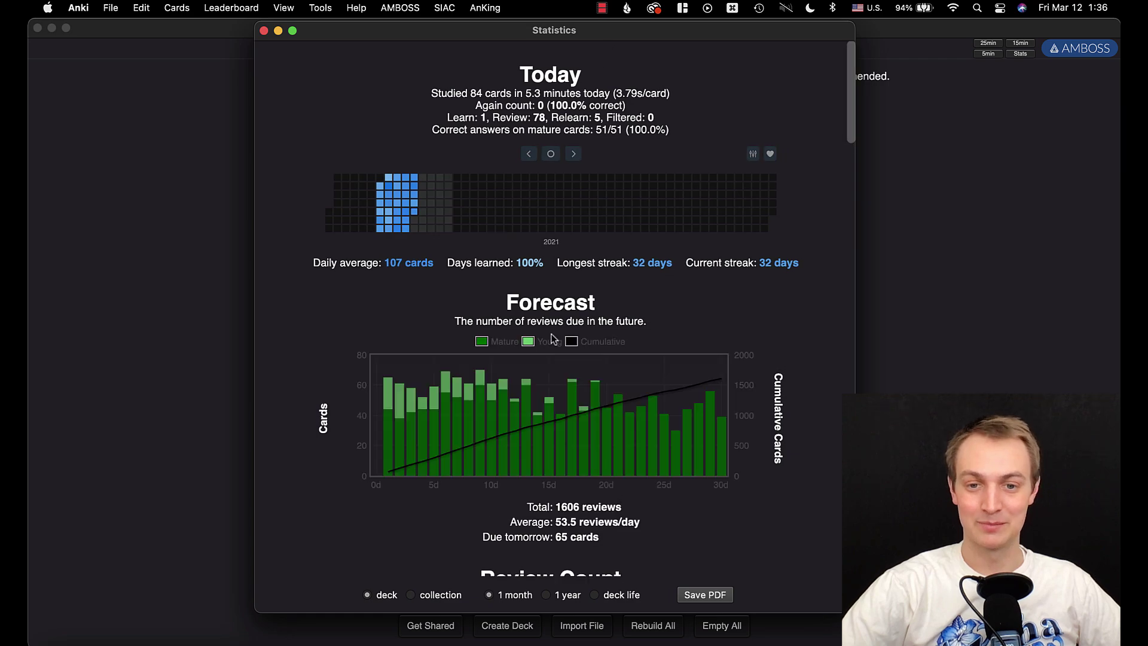
pyautogui.scroll(-15, 531, 338)
pyautogui.scroll(15, 531, 338)
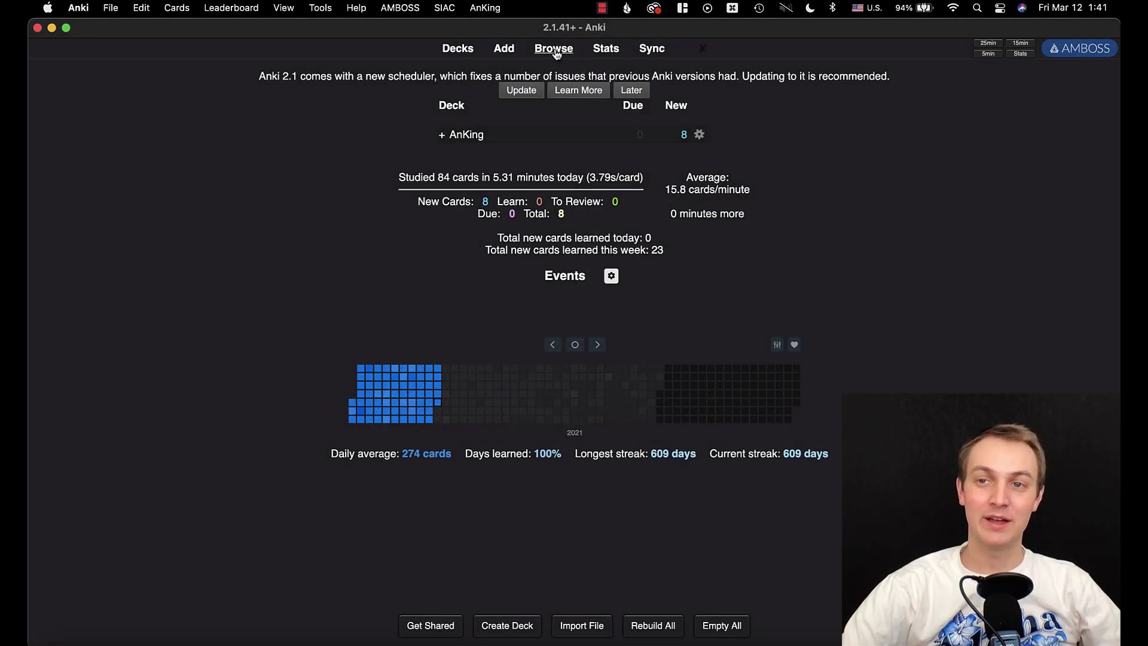
# Step: Open the card browser and search for cards matching candida fungus
pyautogui.click(554, 51)
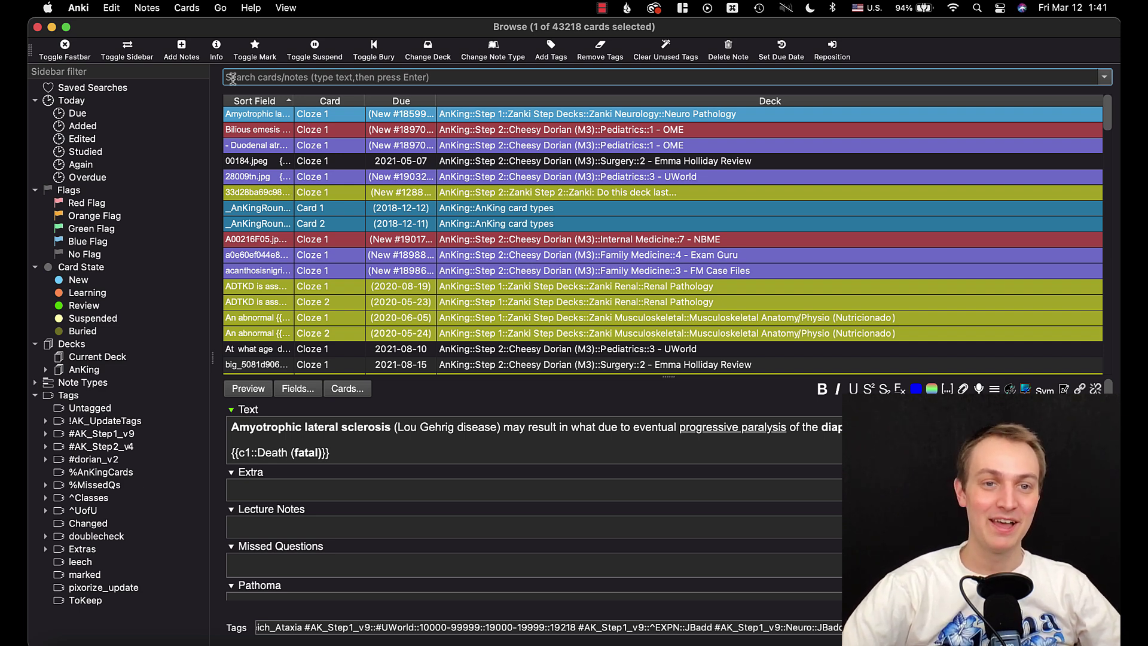
pyautogui.write('c')
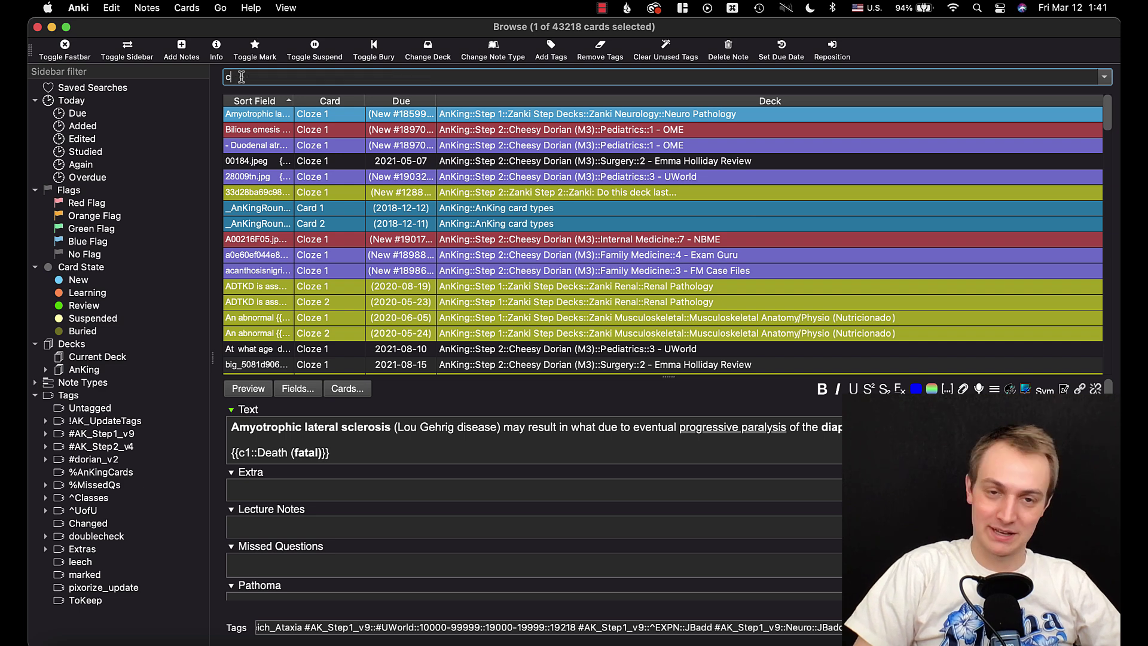
pyautogui.write('andida fungus')
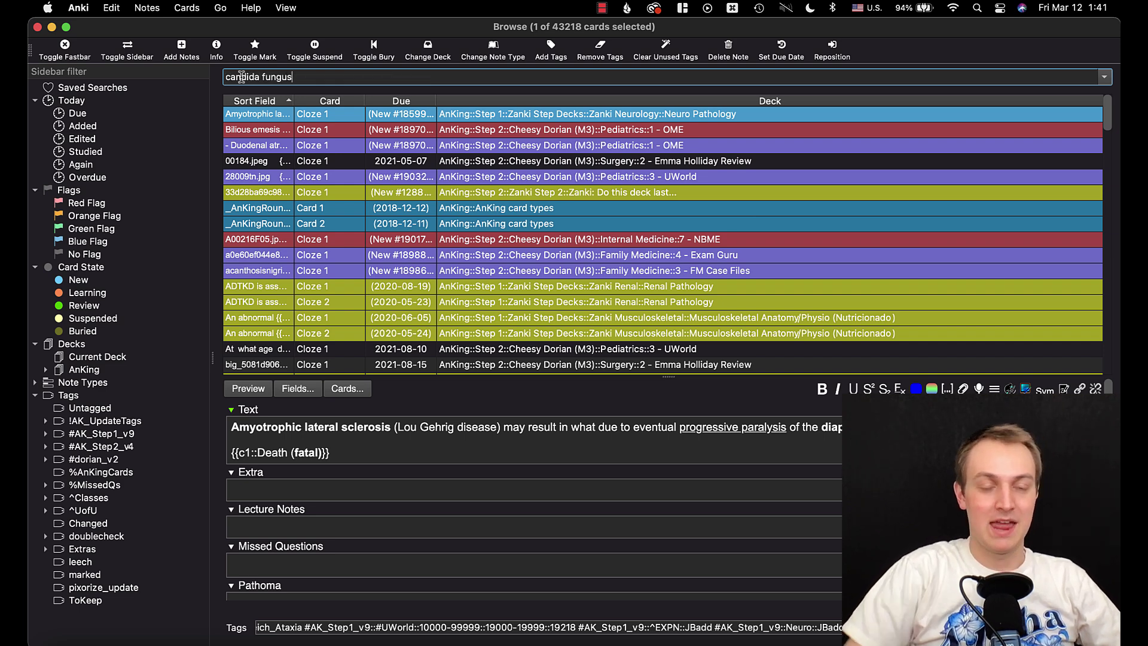
pyautogui.click(308, 80)
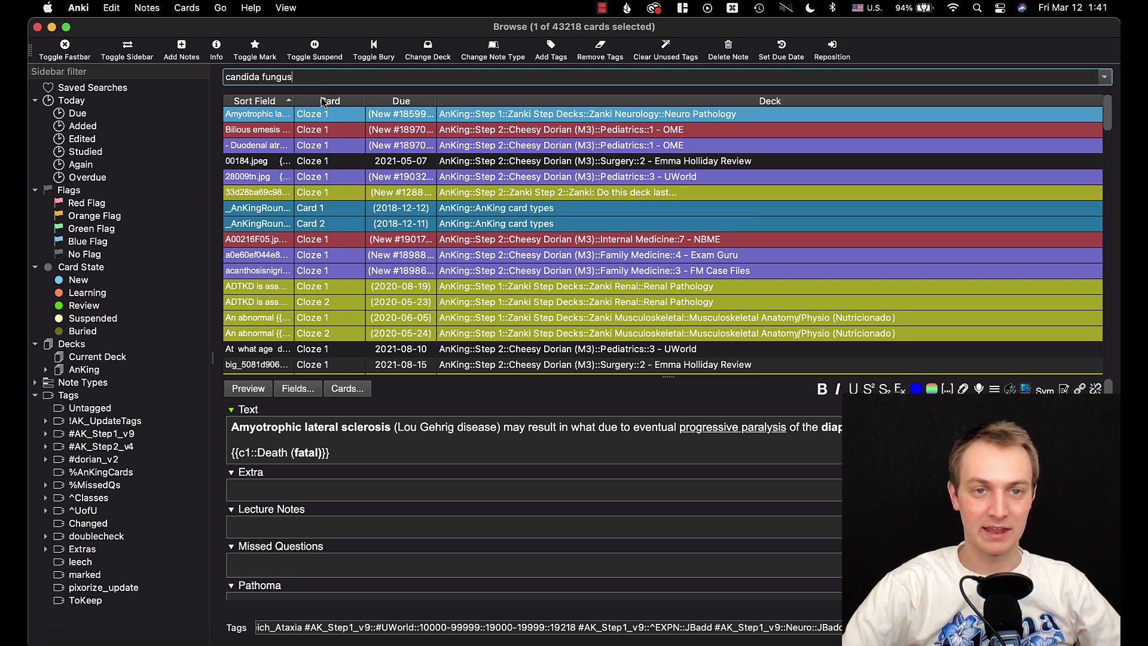
pyautogui.press('Return')
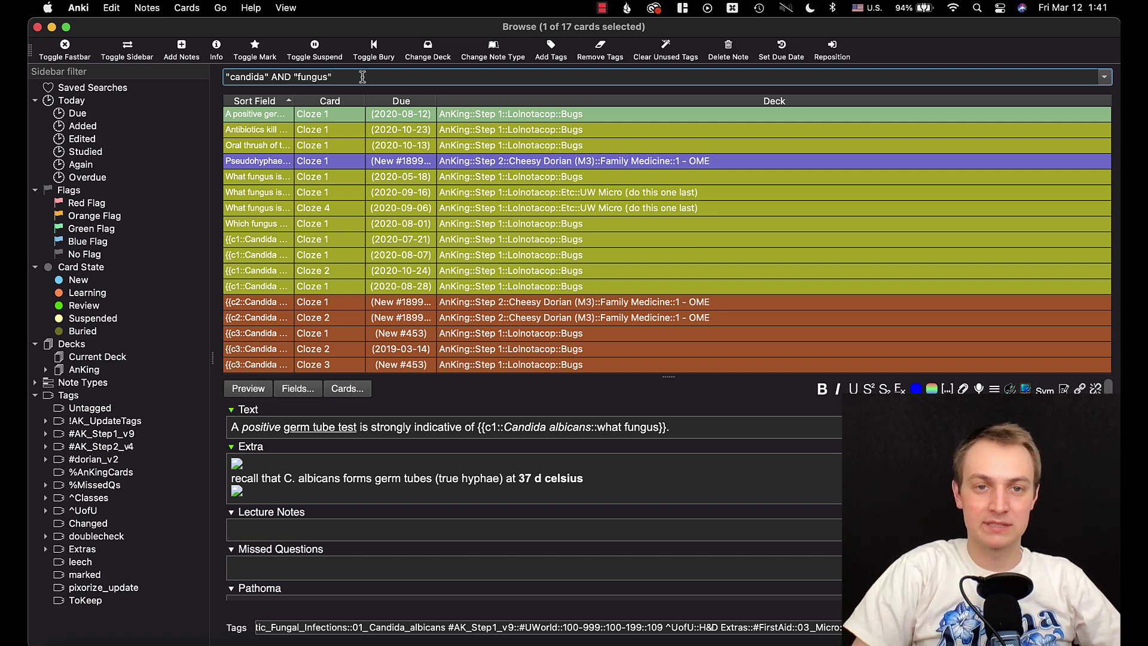
# Step: Extend the search with OR "flora" to list 64 matching cards
pyautogui.write('OR')
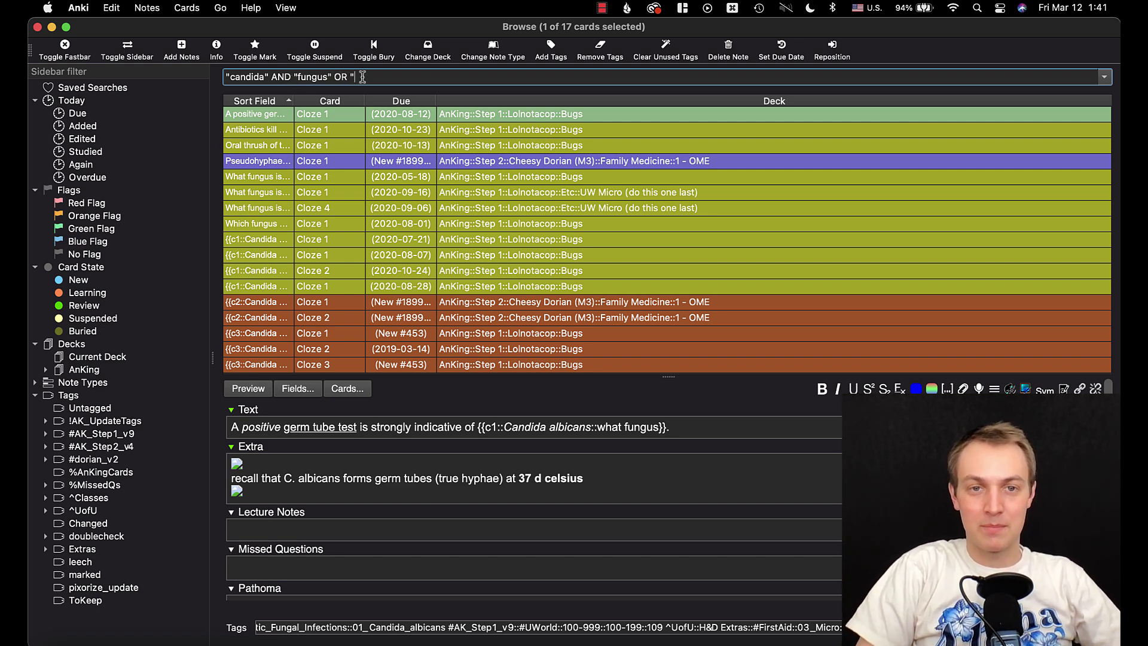
pyautogui.write(' "flora')
pyautogui.press('Return')
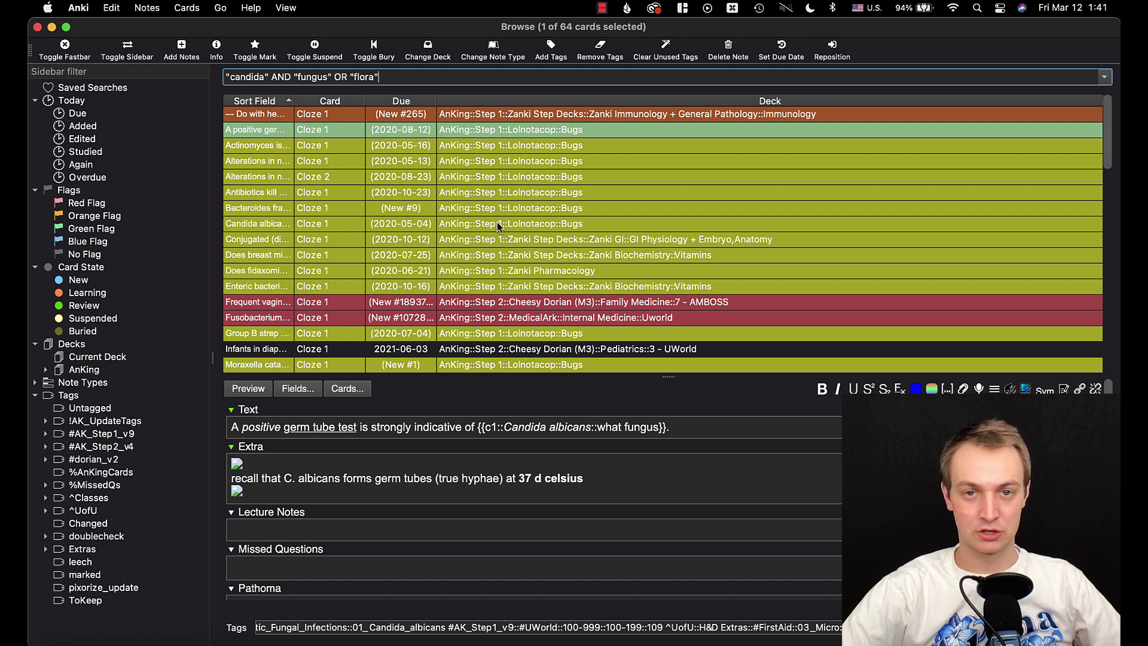
pyautogui.press('super+Tab')
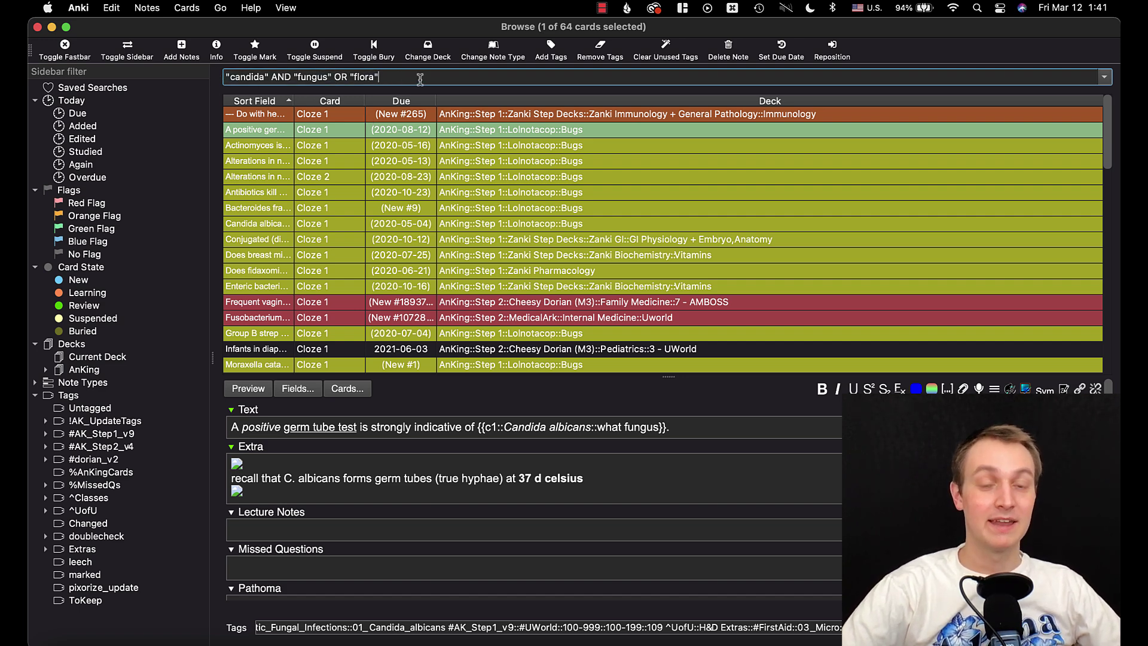
pyautogui.click(148, 9)
pyautogui.moveTo(119, 8)
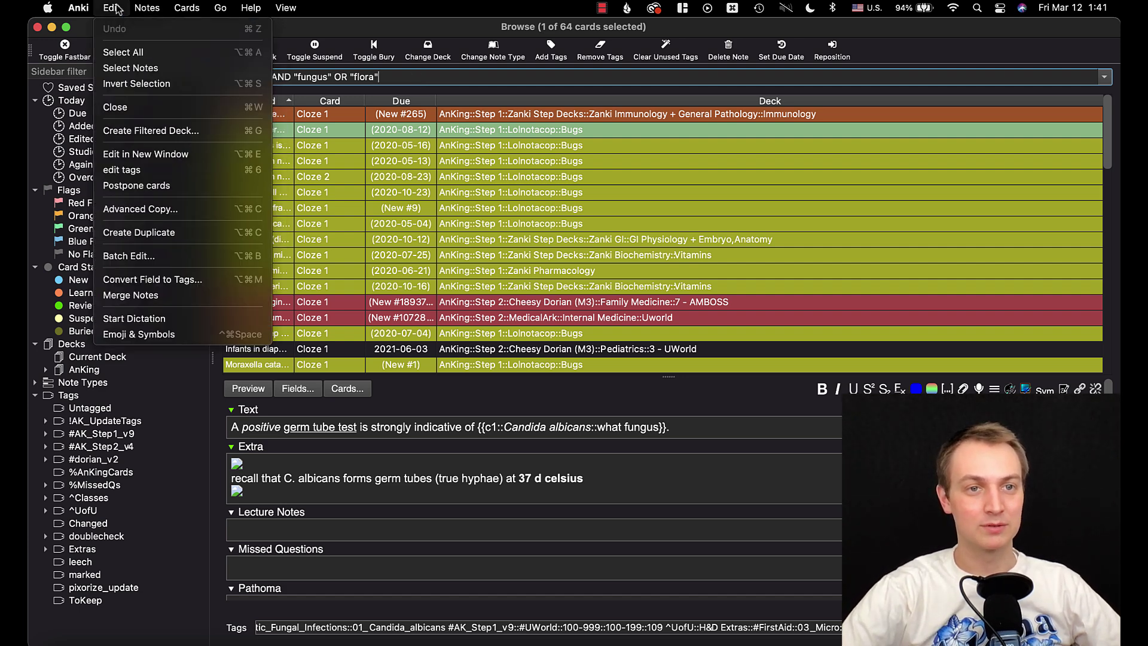
pyautogui.click(164, 132)
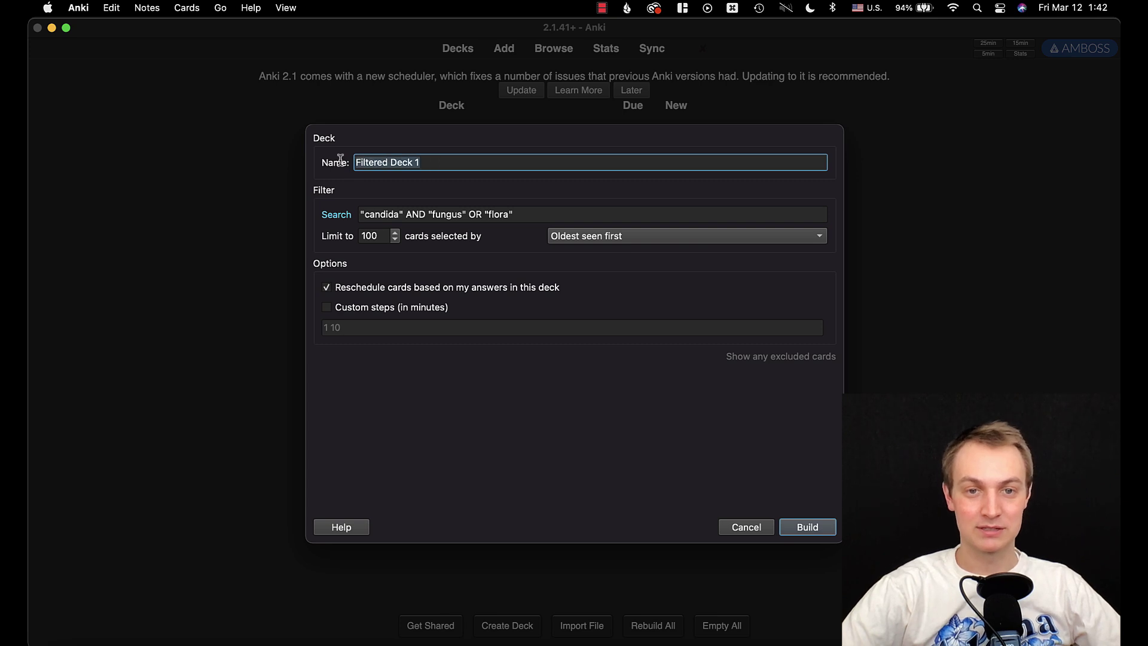
pyautogui.press('Tab')
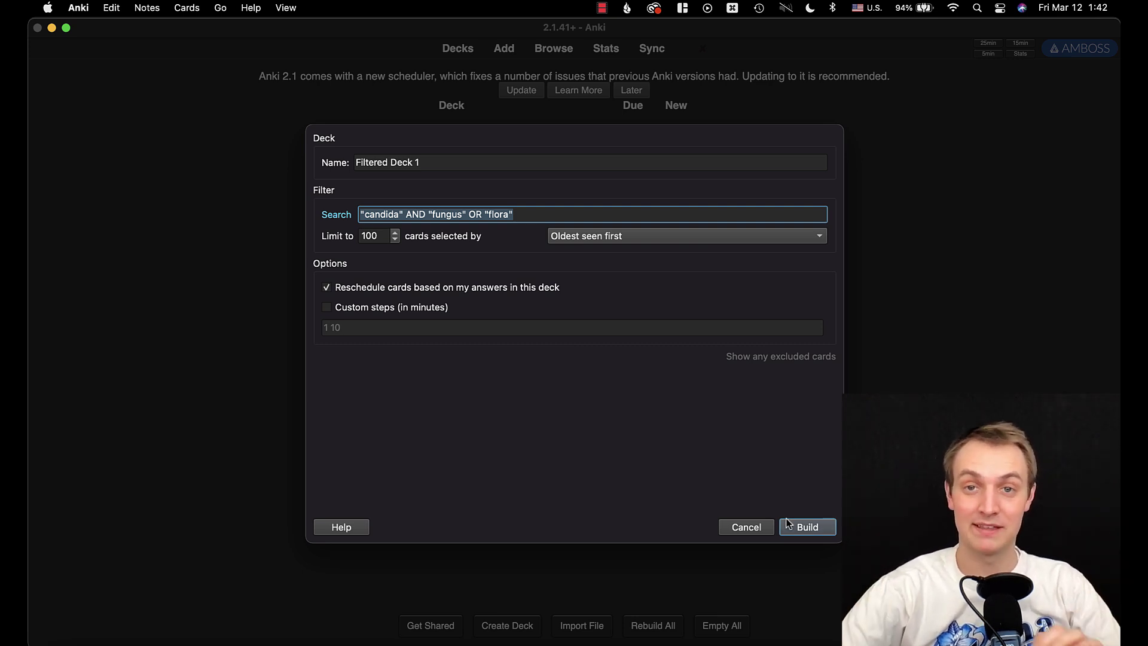
pyautogui.click(748, 527)
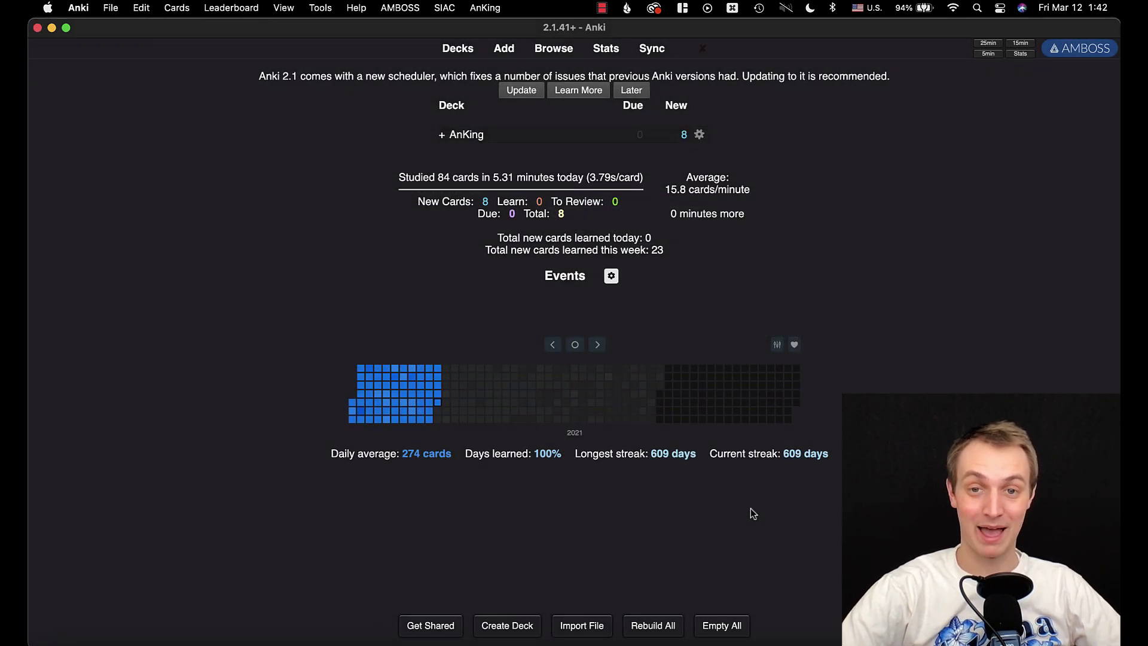
# Step: Reopen the browser and search for cards at new position 2 with prop:pos=2
pyautogui.click(553, 48)
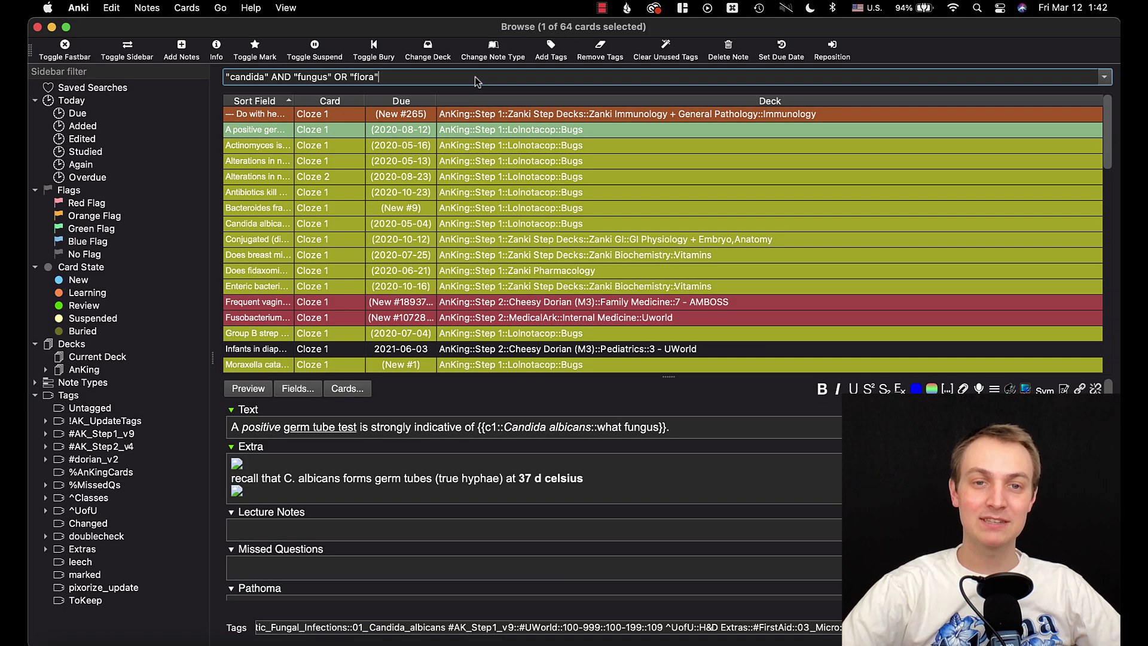
pyautogui.moveTo(386, 76); pyautogui.dragTo(221, 79)
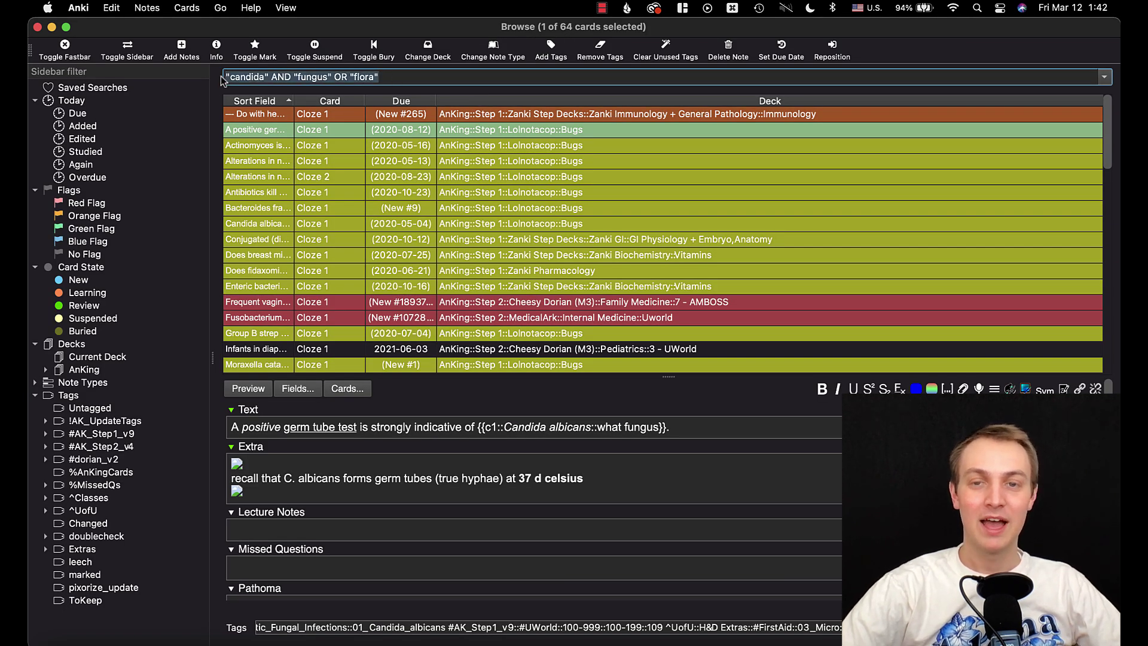
pyautogui.press('BackSpace')
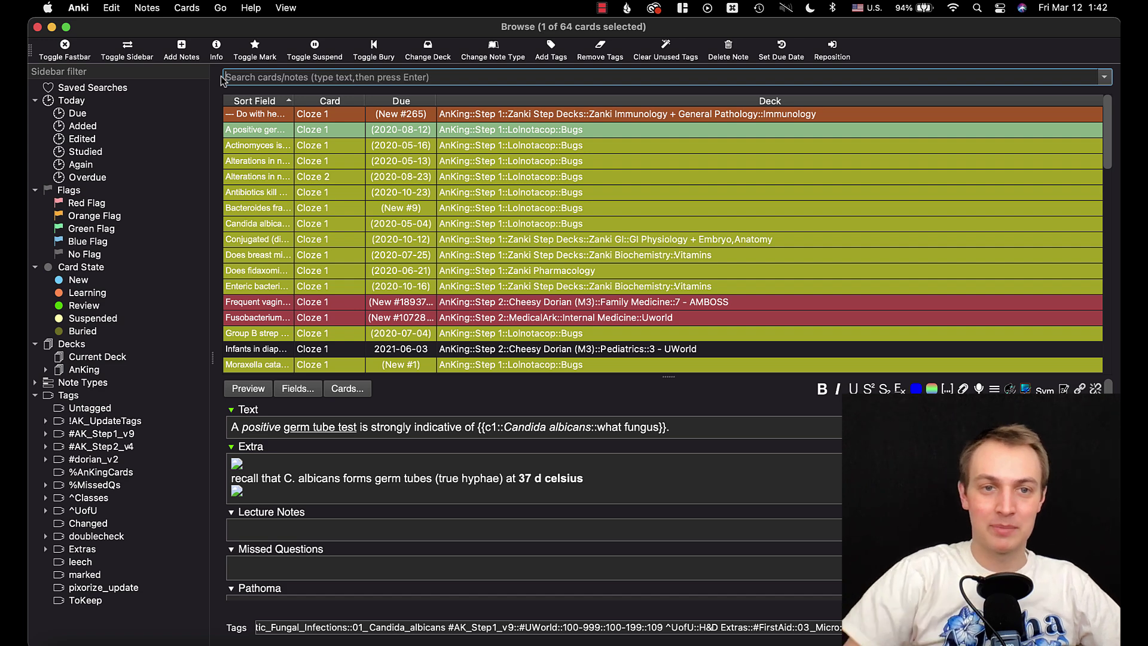
pyautogui.write('prop:')
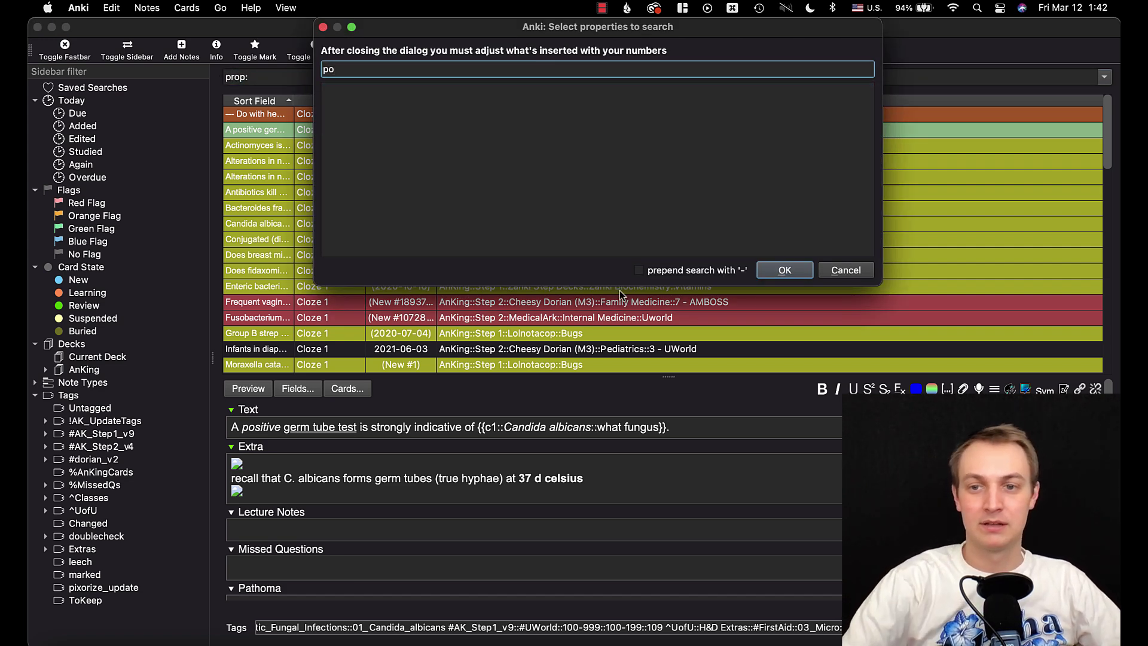
pyautogui.click(846, 269)
pyautogui.write('p')
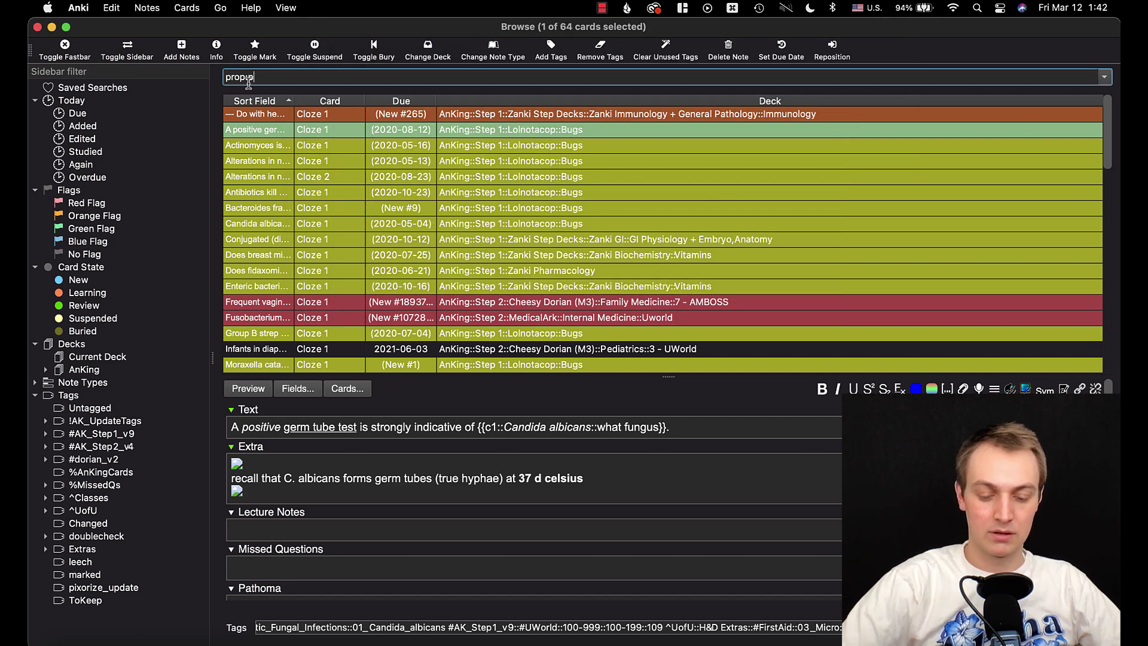
pyautogui.write('os')
pyautogui.press('Return')
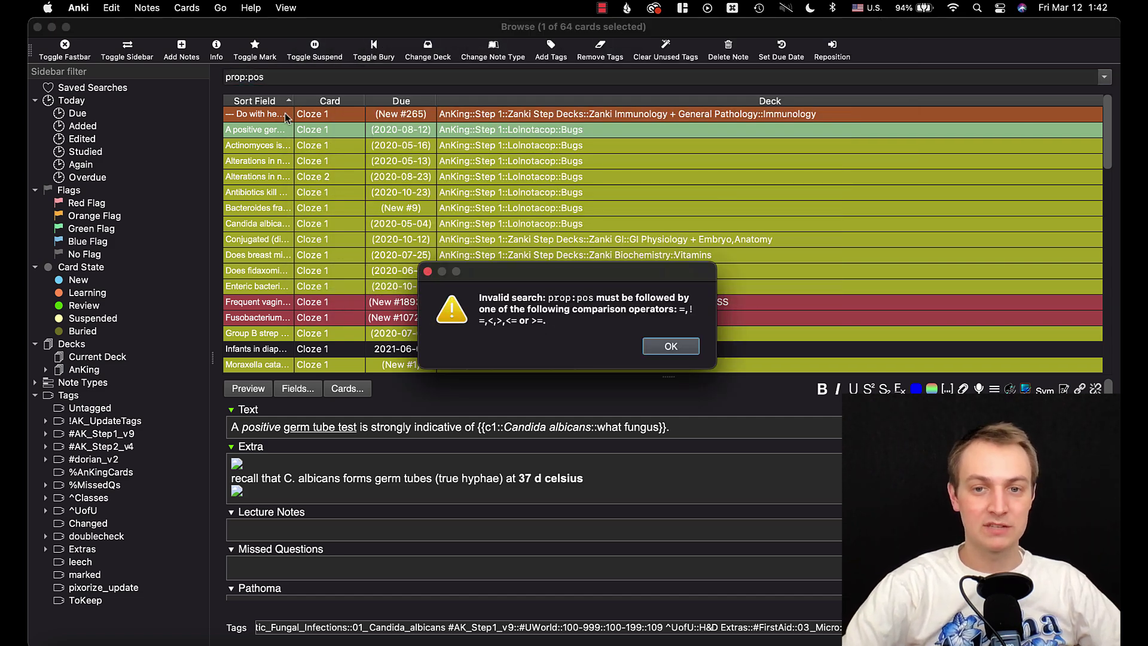
pyautogui.click(677, 358)
pyautogui.write('=')
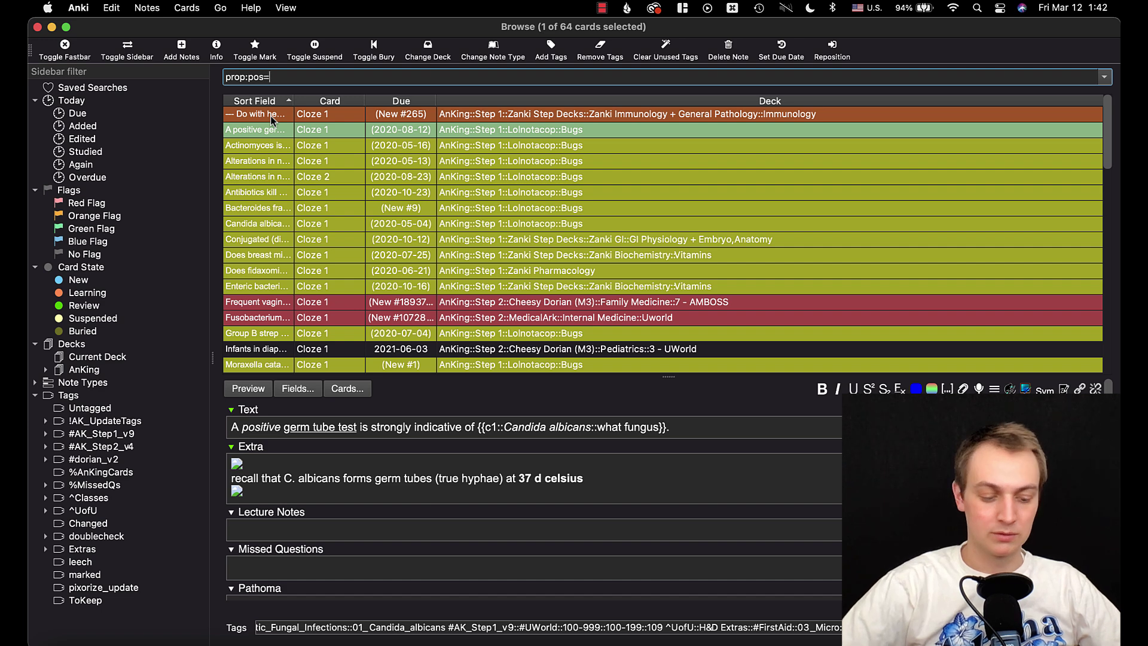
pyautogui.write('2')
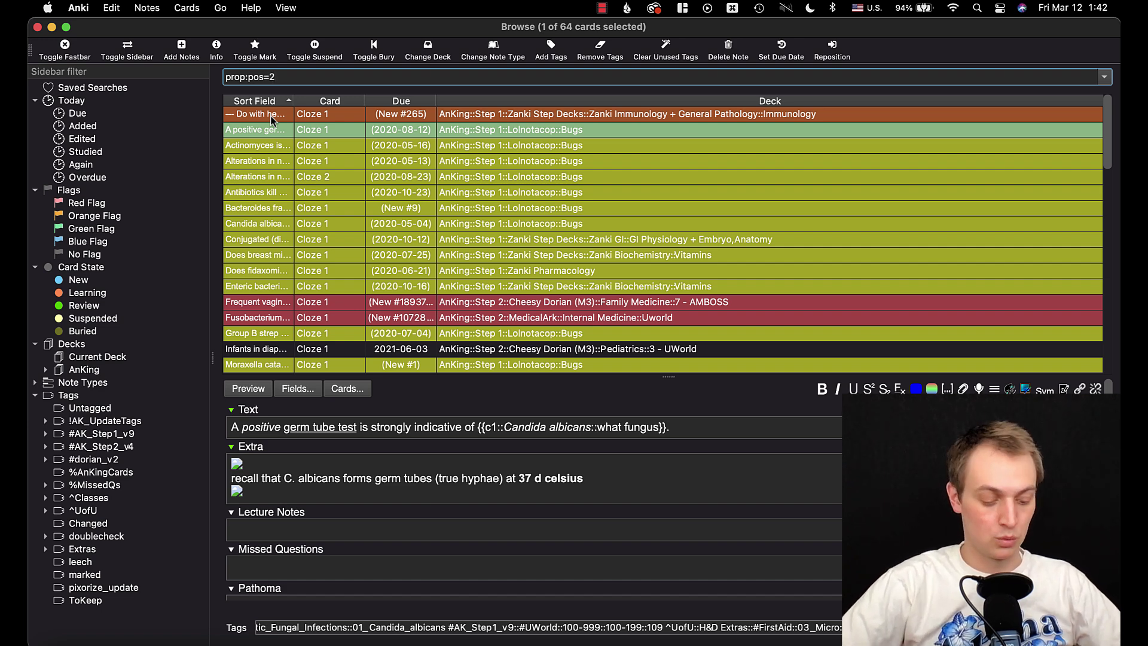
pyautogui.press('Return')
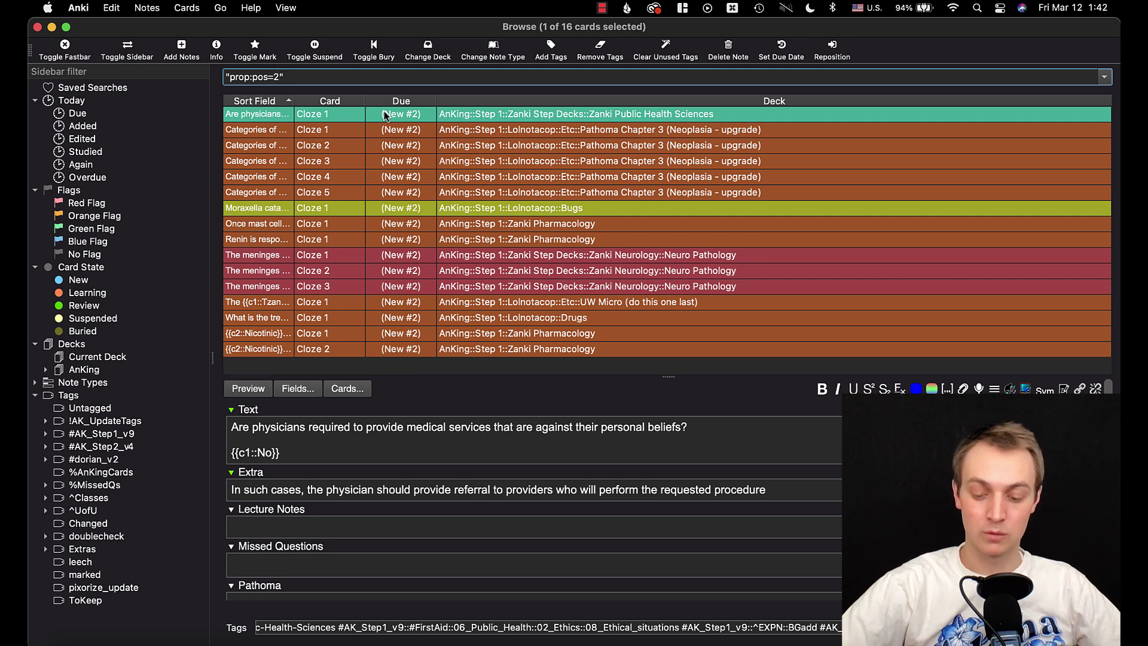
# Step: Search prop:pos=1, then rerun resched:4 from history to list four rescheduled cards
pyautogui.write('1')
pyautogui.press('Return')
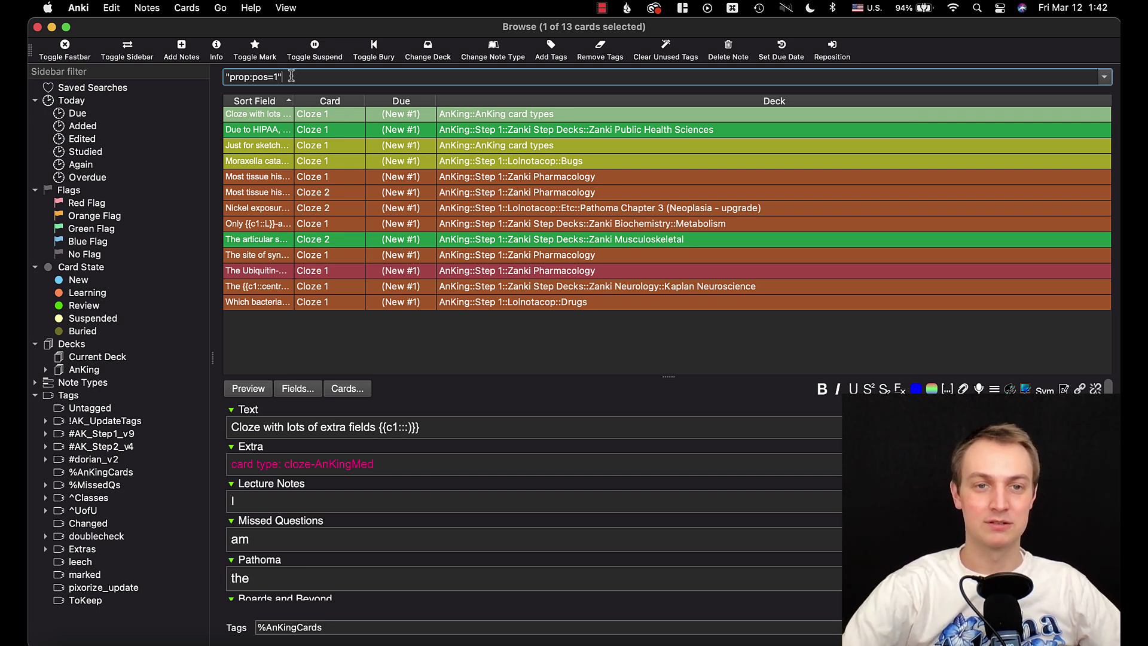
pyautogui.moveTo(291, 75); pyautogui.dragTo(213, 76)
pyautogui.press('Down')
pyautogui.press('Down')
pyautogui.press('Down')
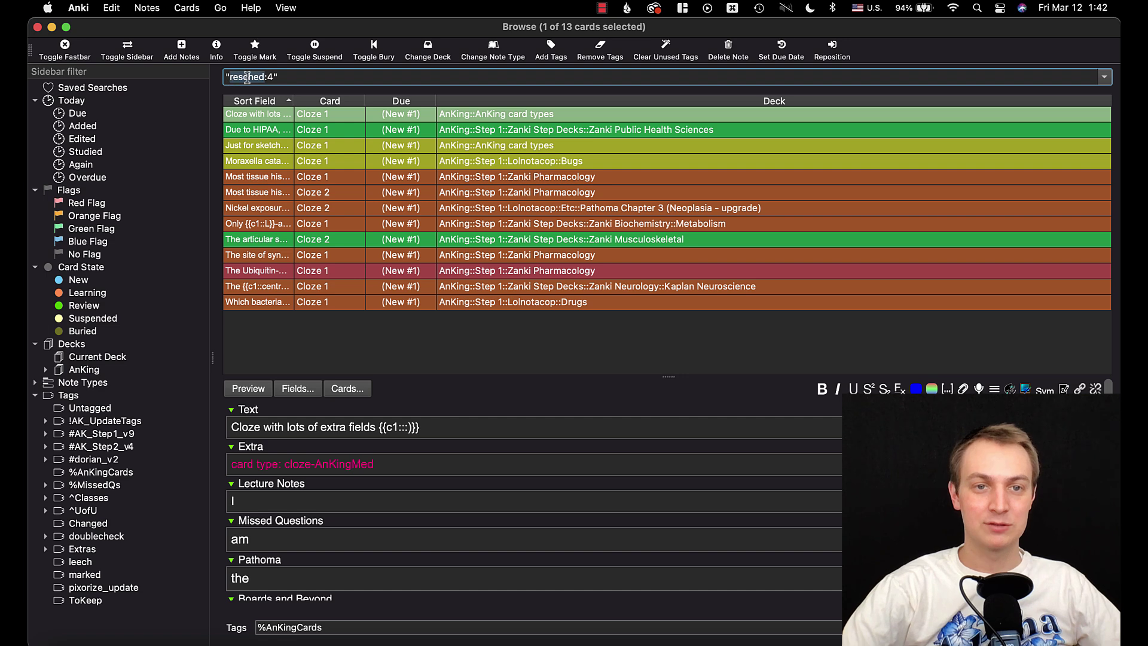
pyautogui.press('Return')
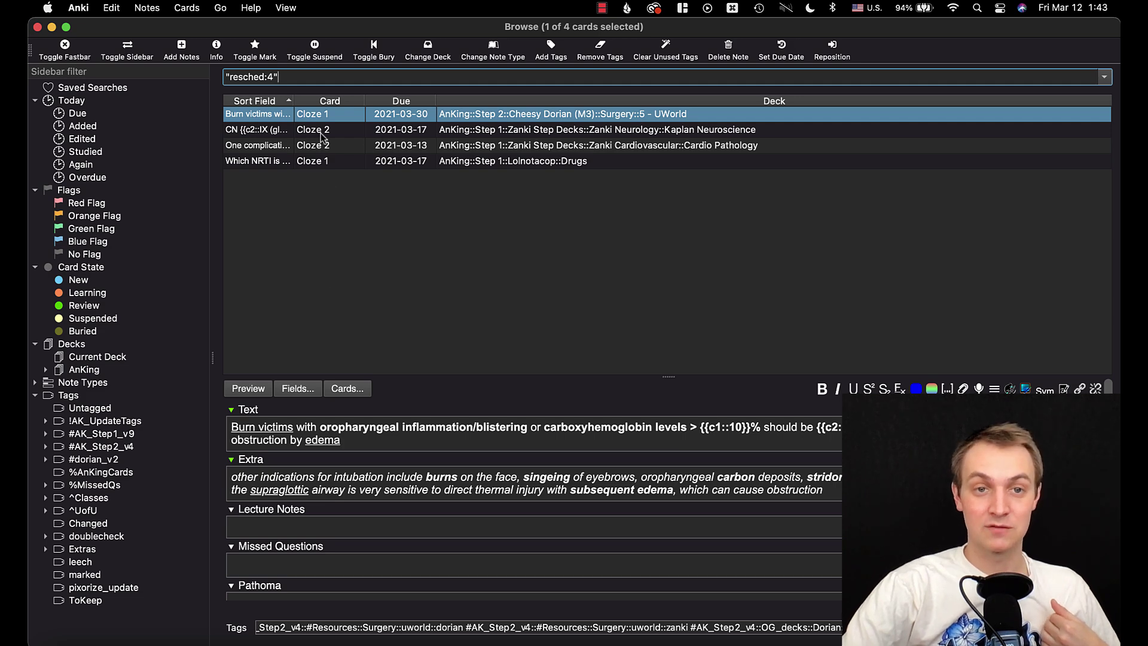
pyautogui.click(207, 48)
pyautogui.scroll(-5, 541, 287)
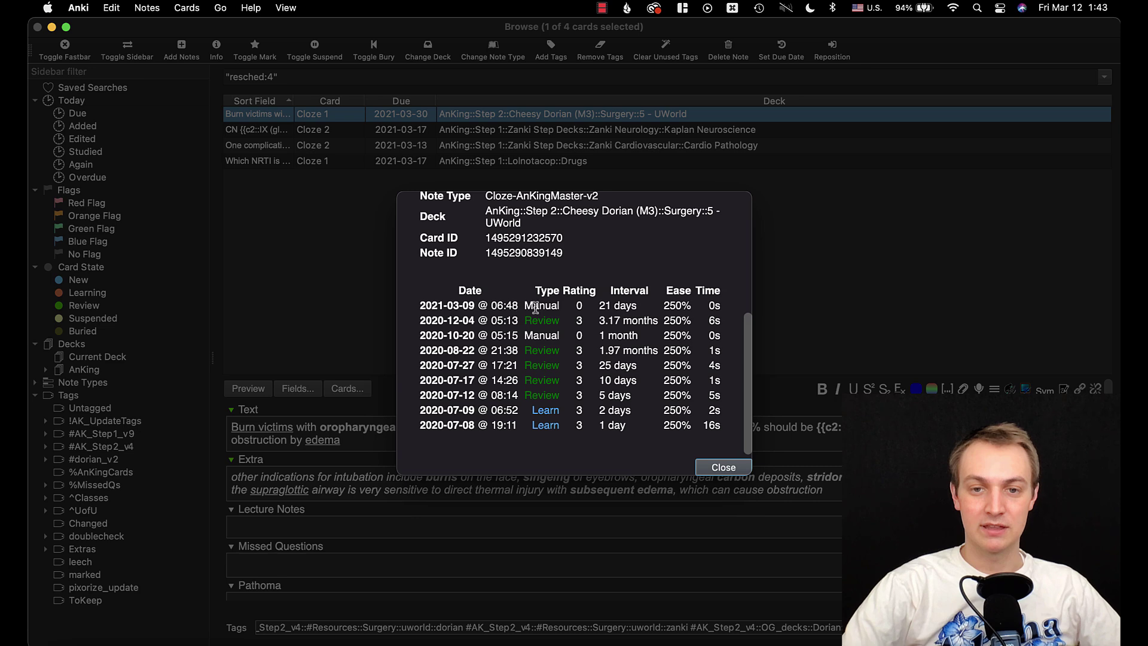
pyautogui.moveTo(540, 306)
pyautogui.mouseDown()
pyautogui.moveTo(586, 306)
pyautogui.moveTo(583, 336)
pyautogui.moveTo(524, 305)
pyautogui.mouseUp()
pyautogui.click(725, 470)
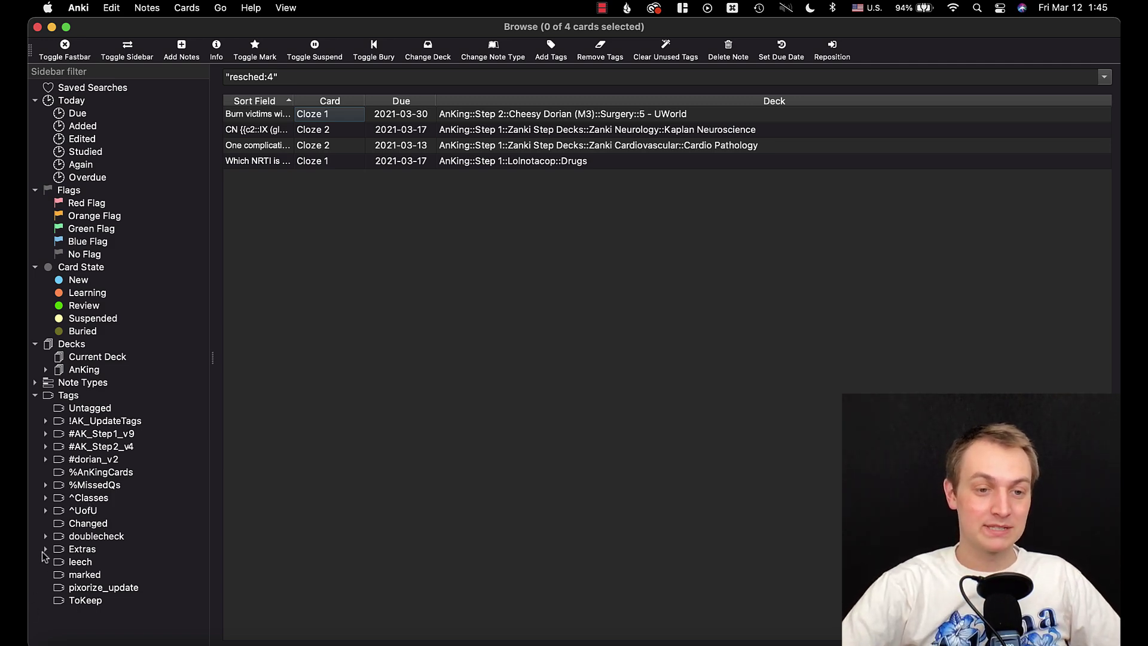
# Step: Nest the Changed tag under doublecheck, then undo it with Cmd+Z
pyautogui.click(46, 537)
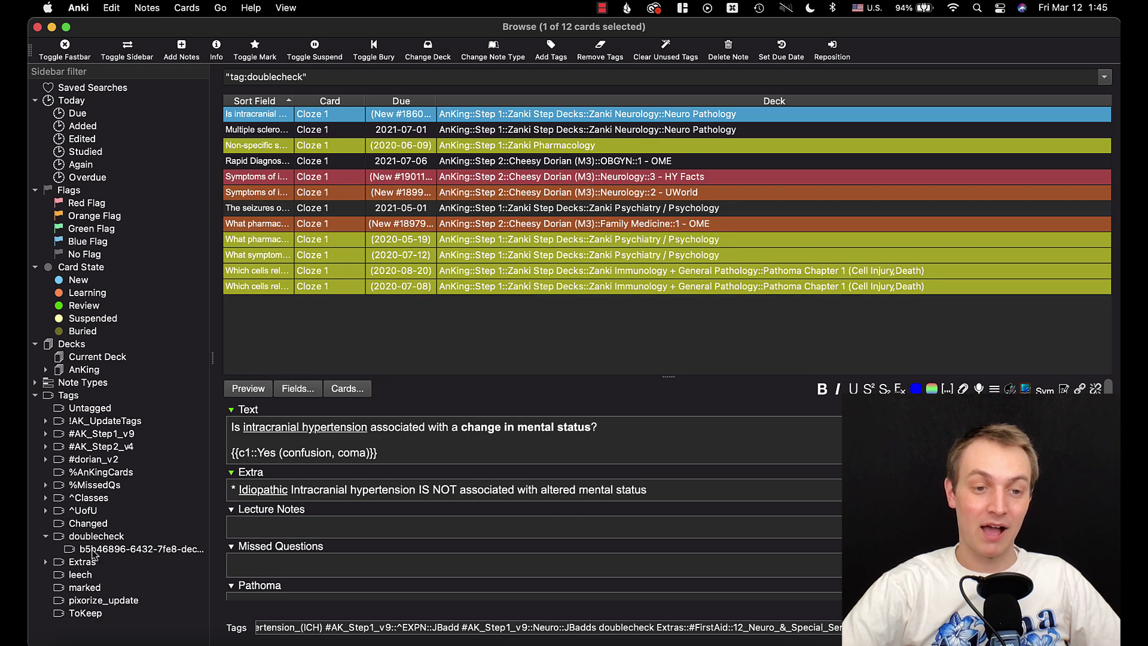
pyautogui.click(50, 542)
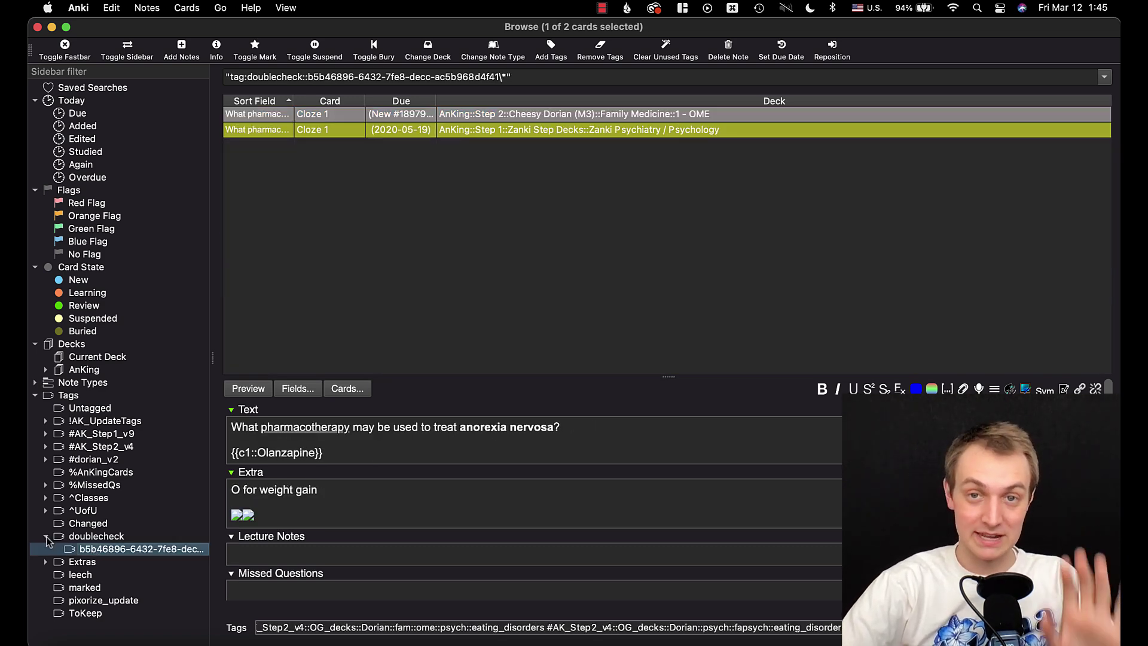
pyautogui.click(83, 536)
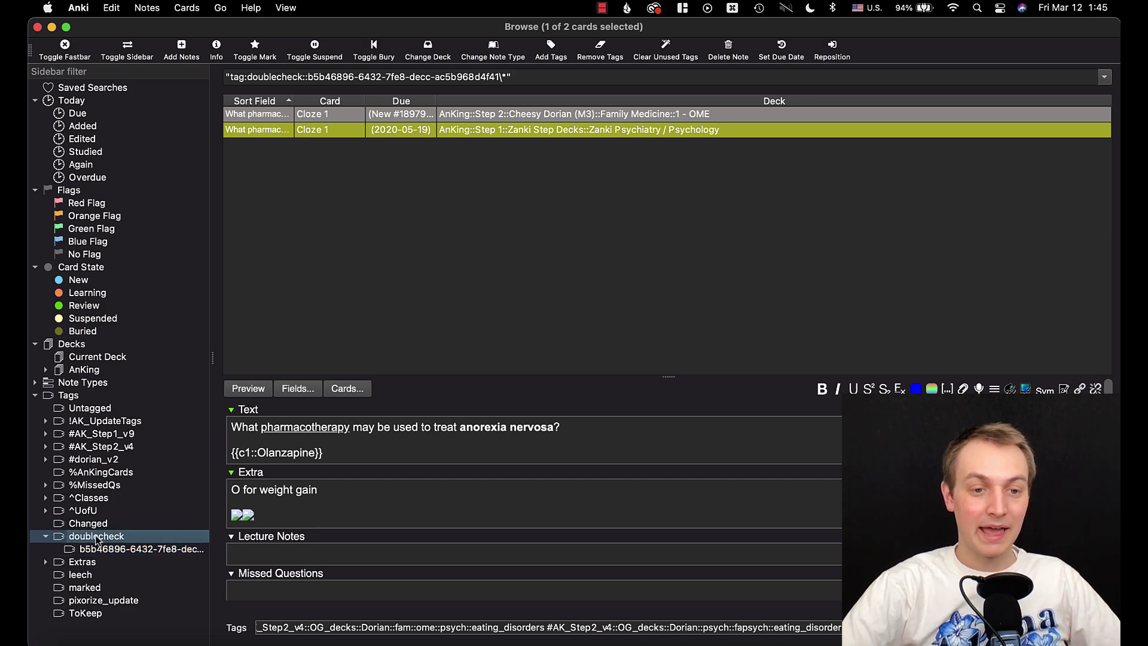
pyautogui.click(45, 536)
pyautogui.click(90, 524)
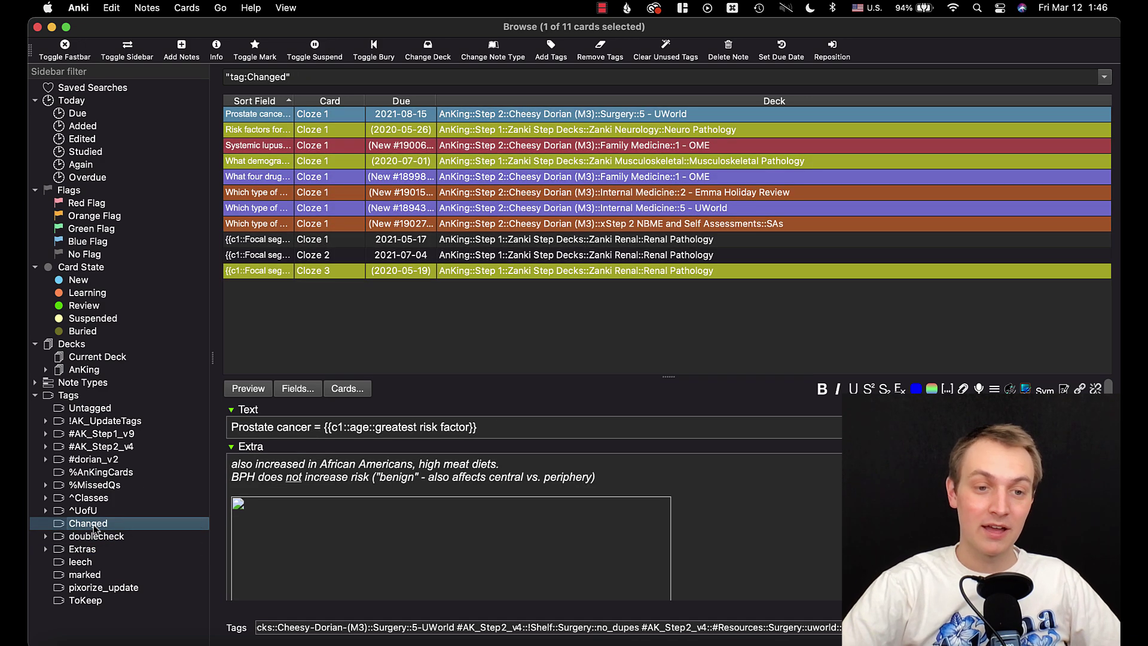
pyautogui.moveTo(92, 528); pyautogui.dragTo(117, 536)
pyautogui.click(107, 525)
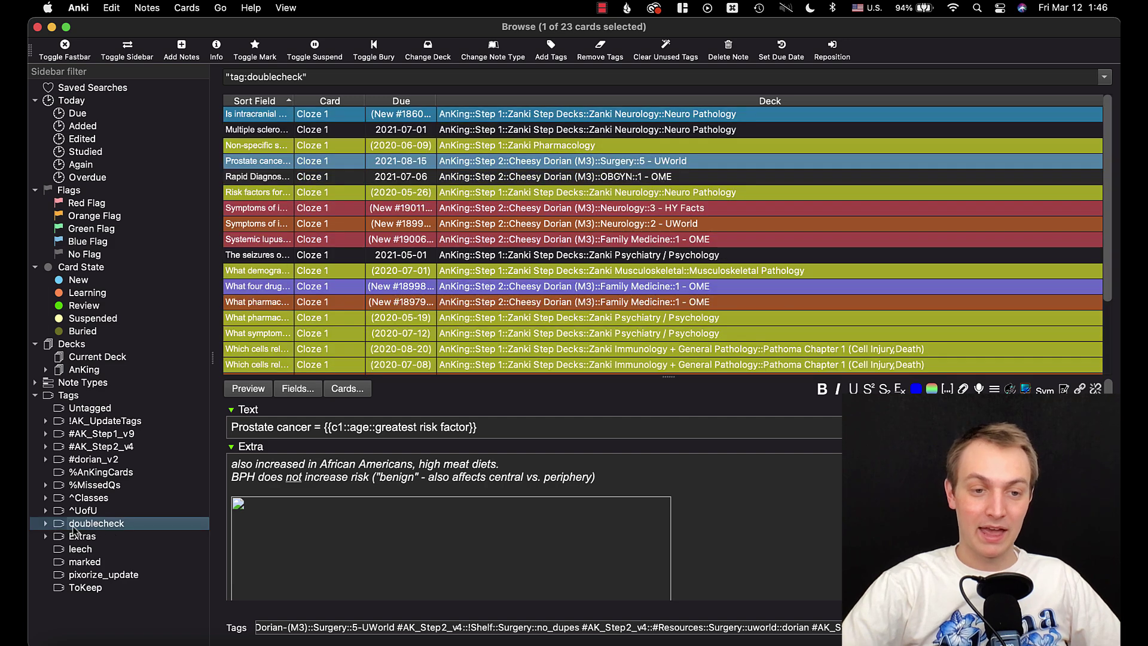
pyautogui.click(46, 523)
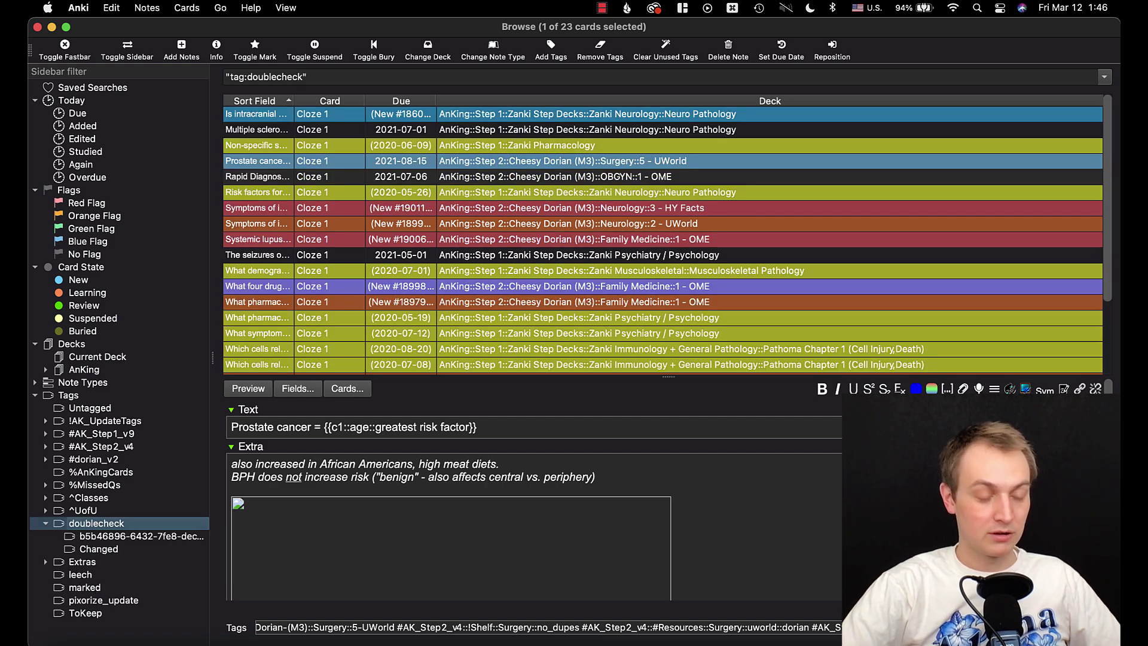
pyautogui.press('super+z')
# Step: Start renaming the Changed tag and cancel, keeping the name Changed
pyautogui.click(90, 524)
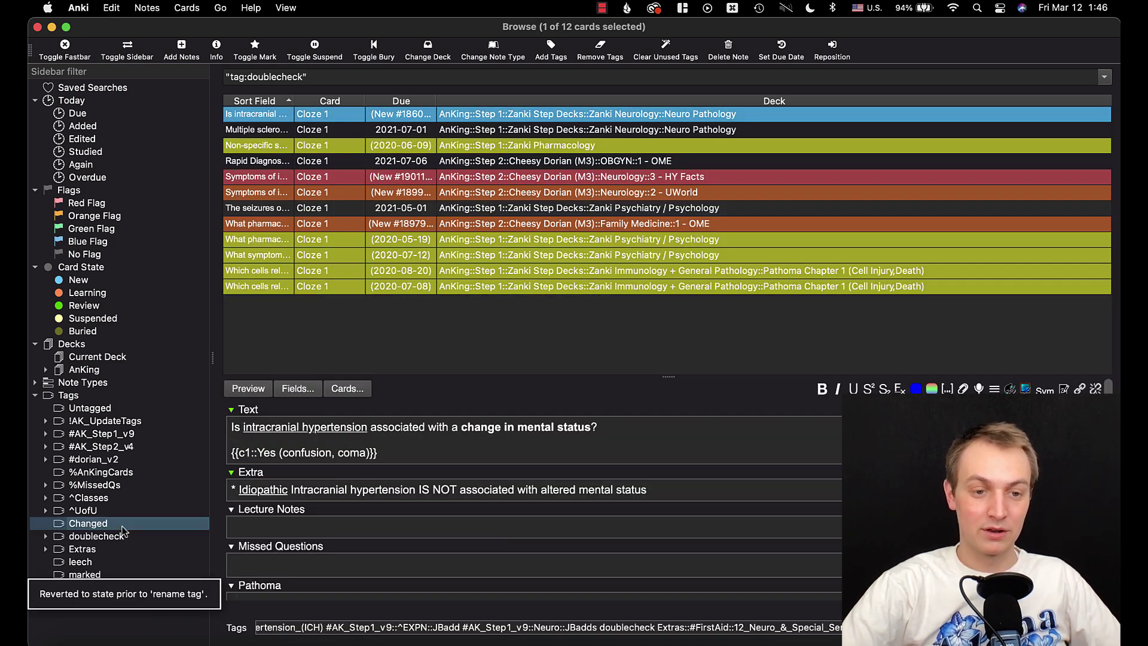
pyautogui.click(84, 548)
pyautogui.click(93, 535)
pyautogui.click(91, 524)
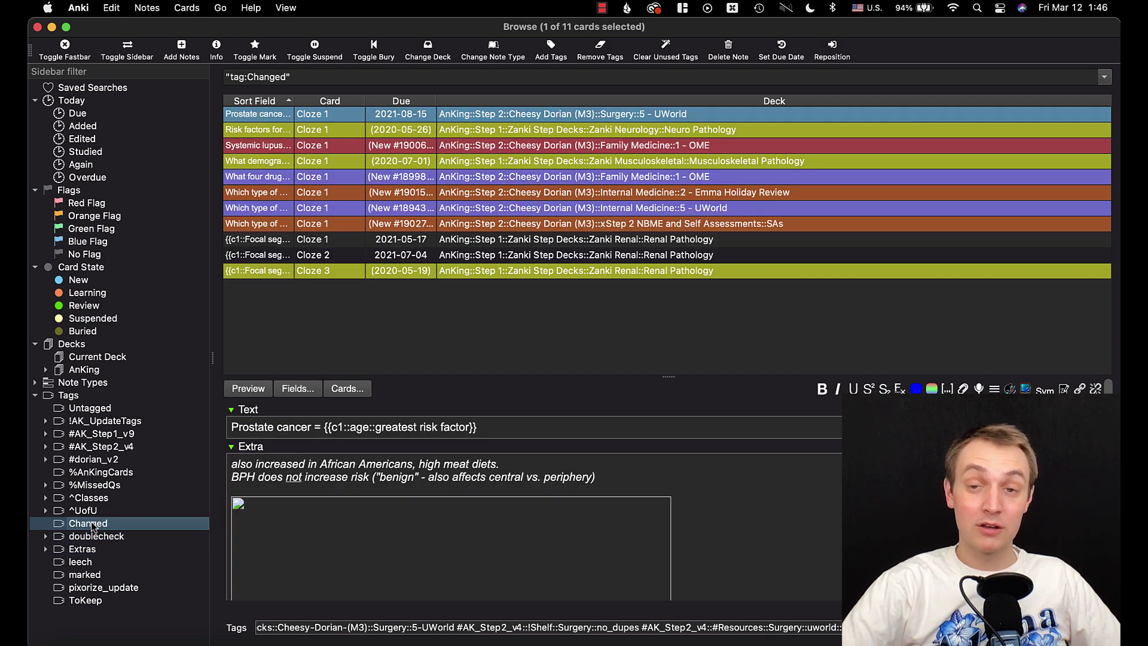
pyautogui.rightClick(93, 524)
pyautogui.click(118, 531)
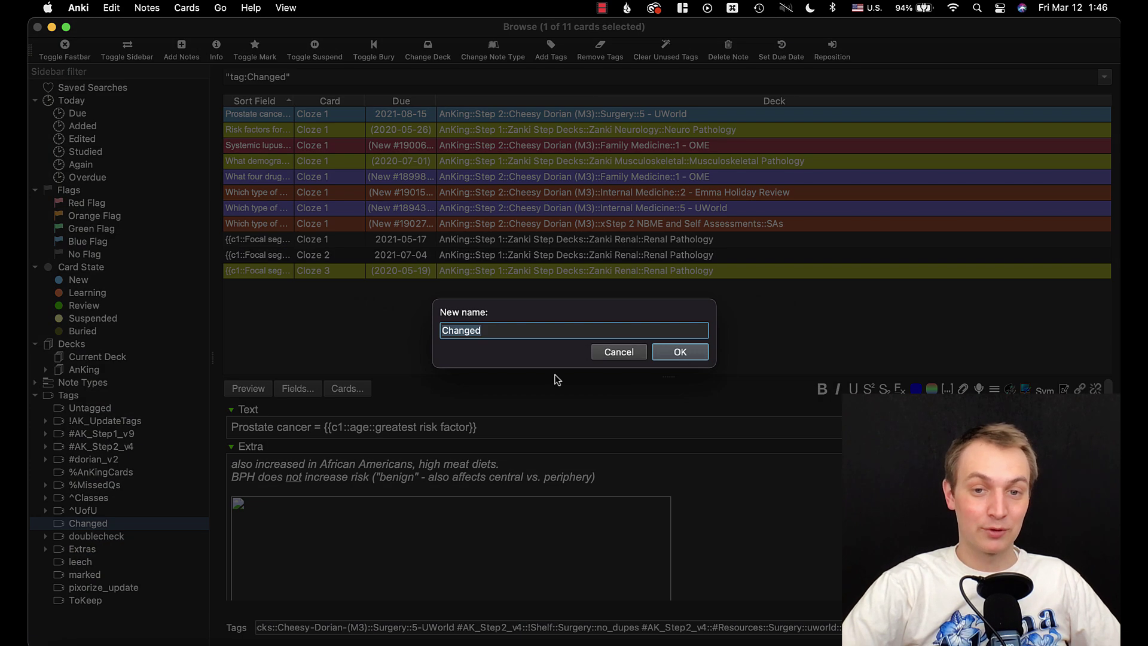
pyautogui.click(593, 354)
# Step: Expand and collapse all nested tags under %MissedQs via Expand/Collapse Children
pyautogui.click(131, 486)
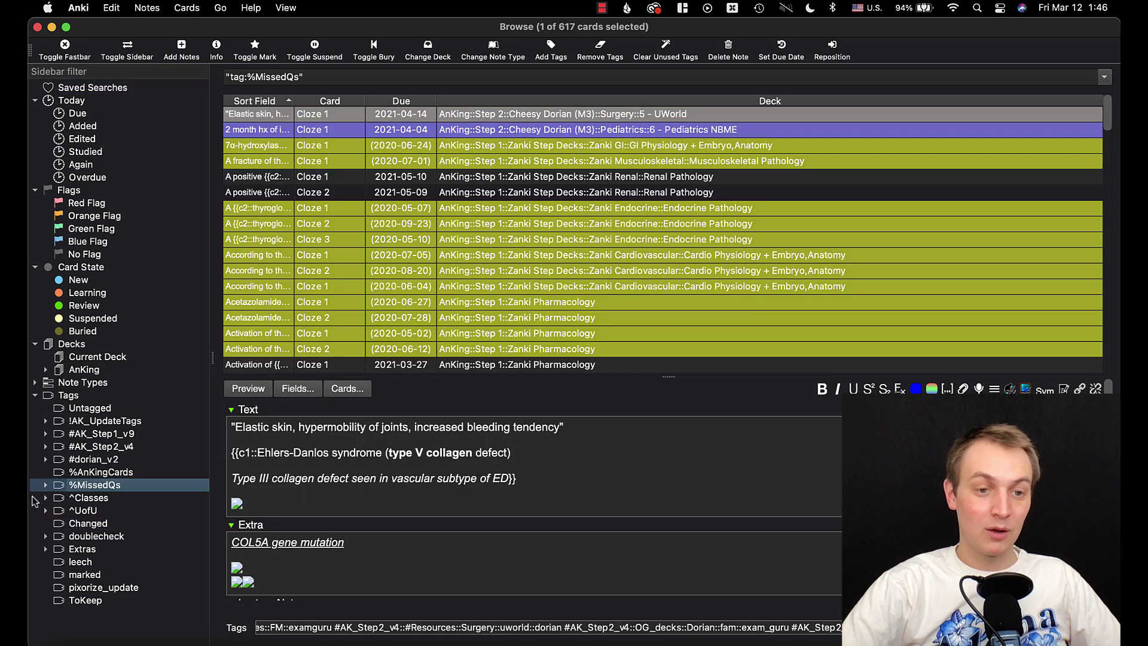
pyautogui.click(44, 485)
pyautogui.click(45, 484)
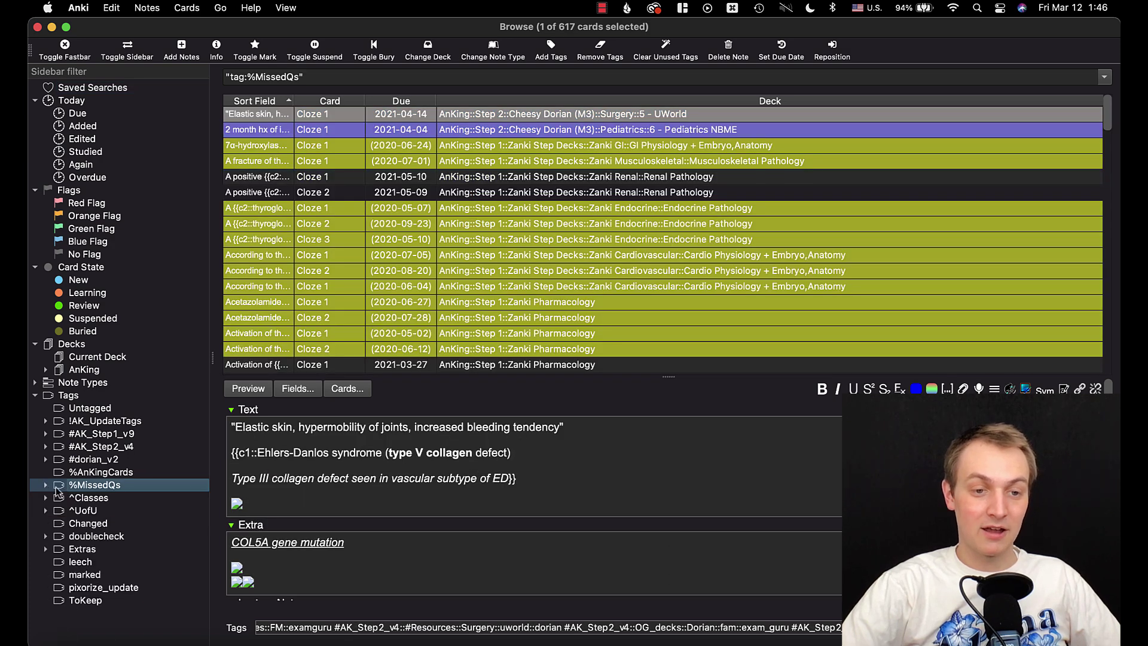
pyautogui.rightClick(107, 488)
pyautogui.click(164, 527)
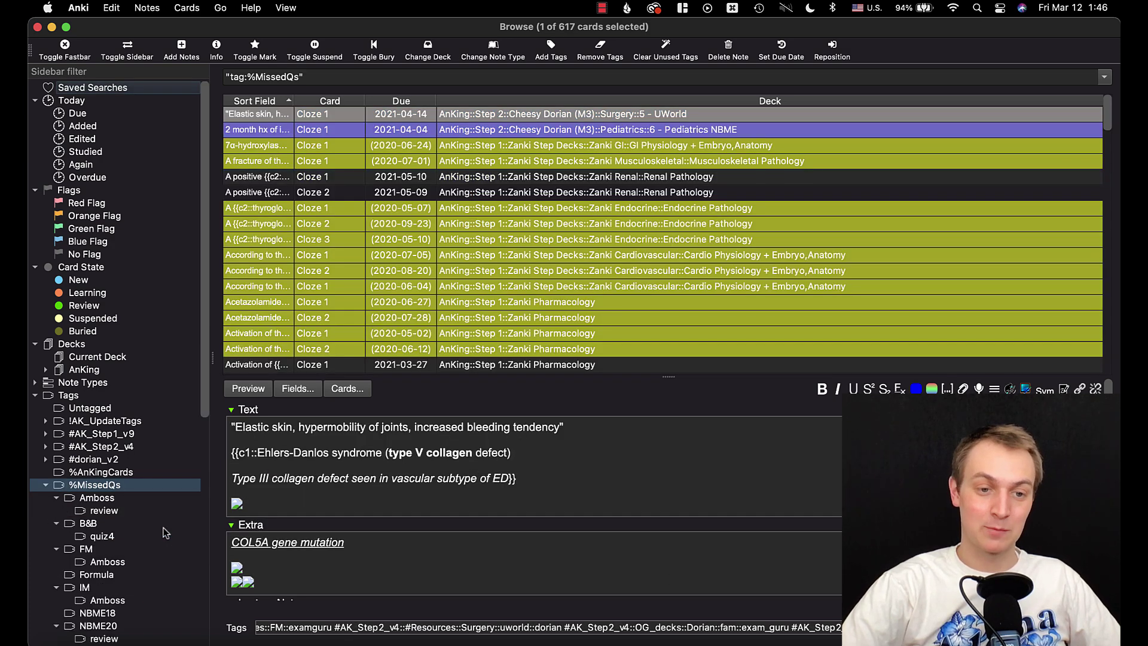
pyautogui.rightClick(95, 490)
pyautogui.click(153, 547)
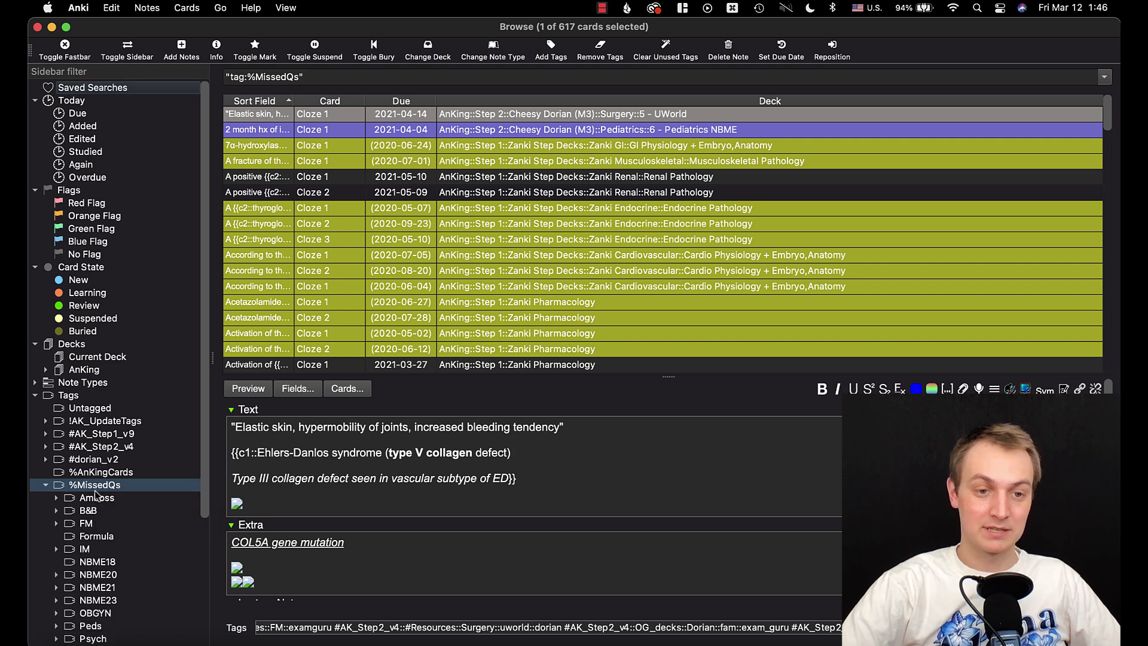
pyautogui.rightClick(96, 490)
pyautogui.click(154, 548)
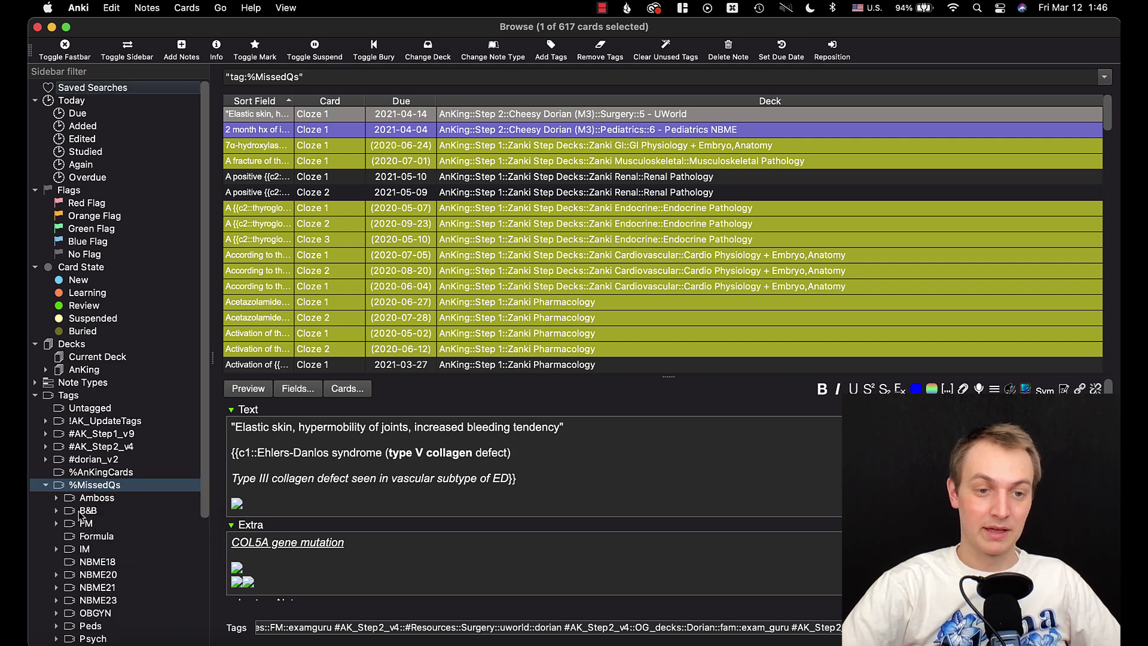
pyautogui.click(45, 485)
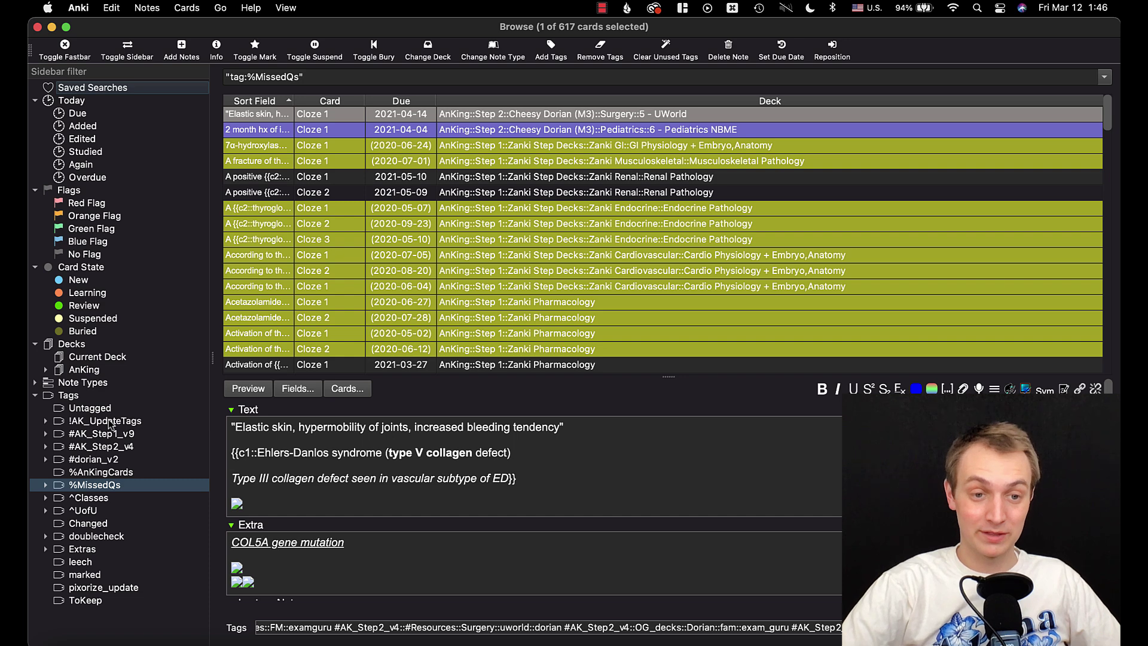
# Step: Drag the AnKing card types deck into Step 1 and expand the Note Types list
pyautogui.click(47, 370)
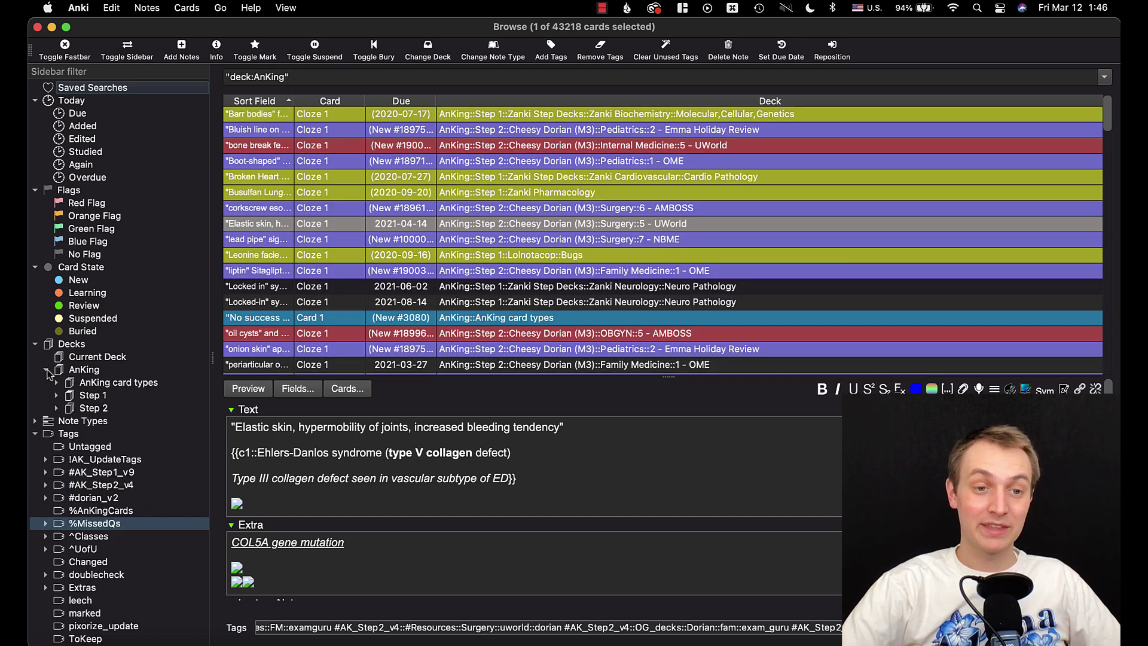
pyautogui.click(111, 385)
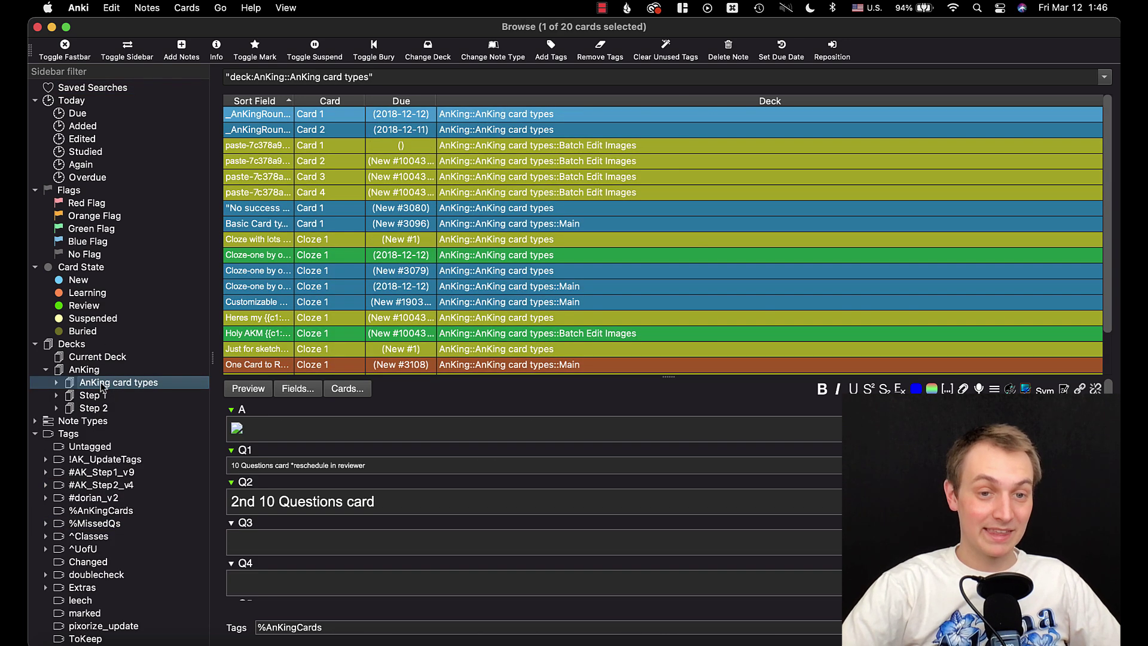
pyautogui.moveTo(104, 387); pyautogui.dragTo(110, 396)
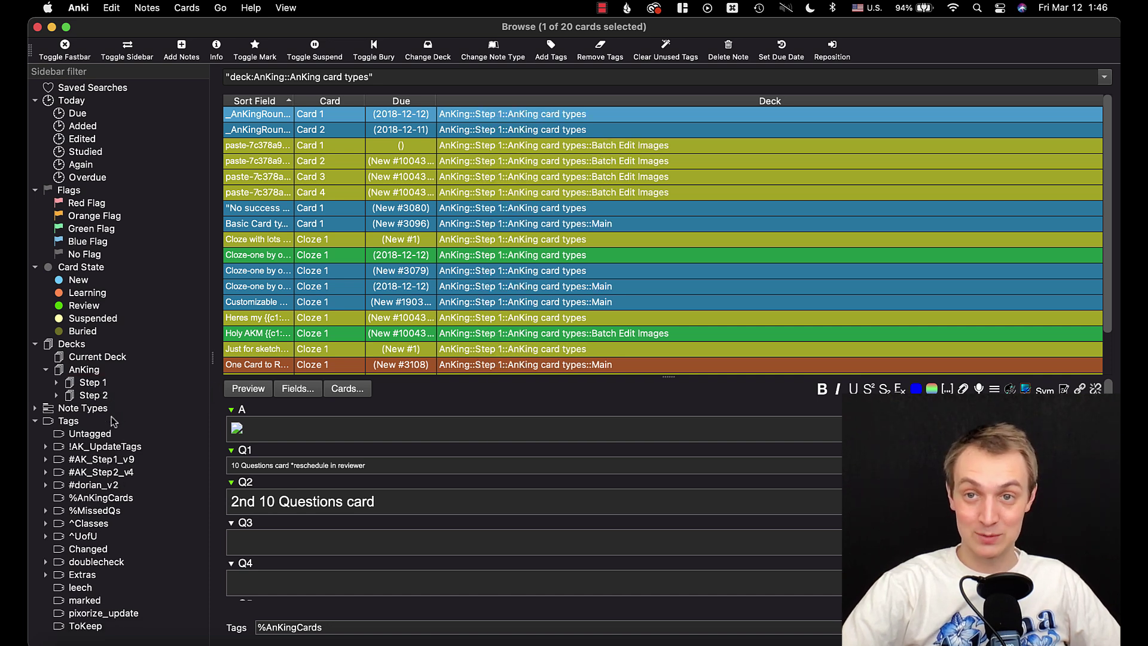
pyautogui.click(35, 409)
pyautogui.scroll(-8, 54, 251)
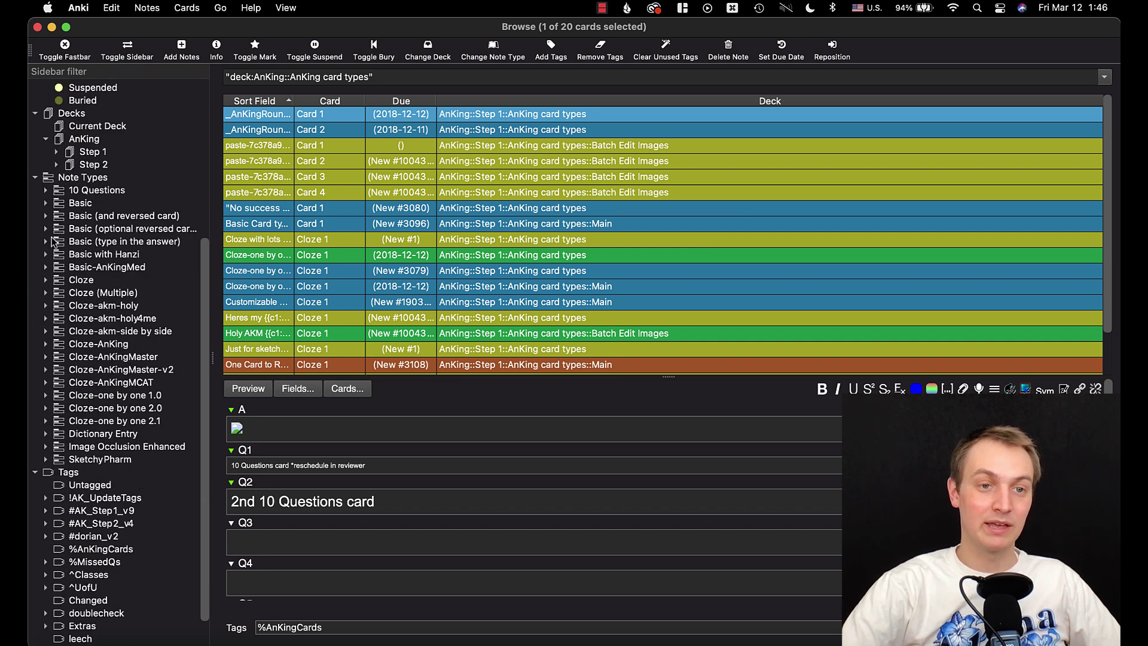
# Step: Collapse the Basic note type, Note Types, Tags, Decks and Card State sidebar groups
pyautogui.doubleClick(48, 203)
pyautogui.click(46, 202)
pyautogui.click(34, 178)
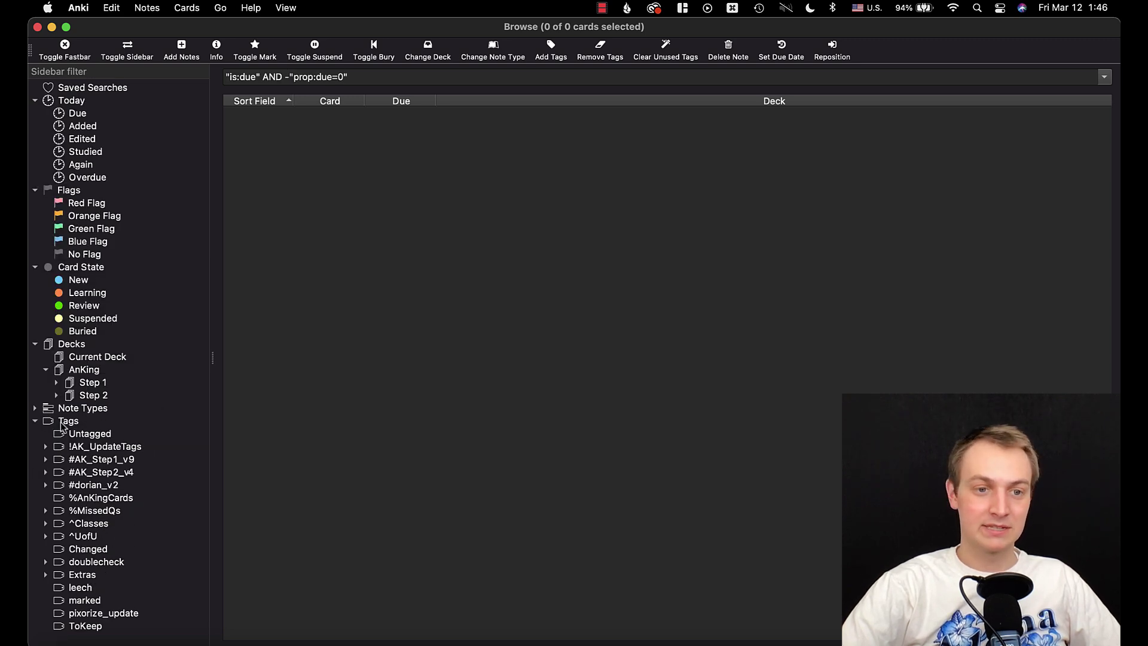
pyautogui.click(35, 421)
pyautogui.click(36, 345)
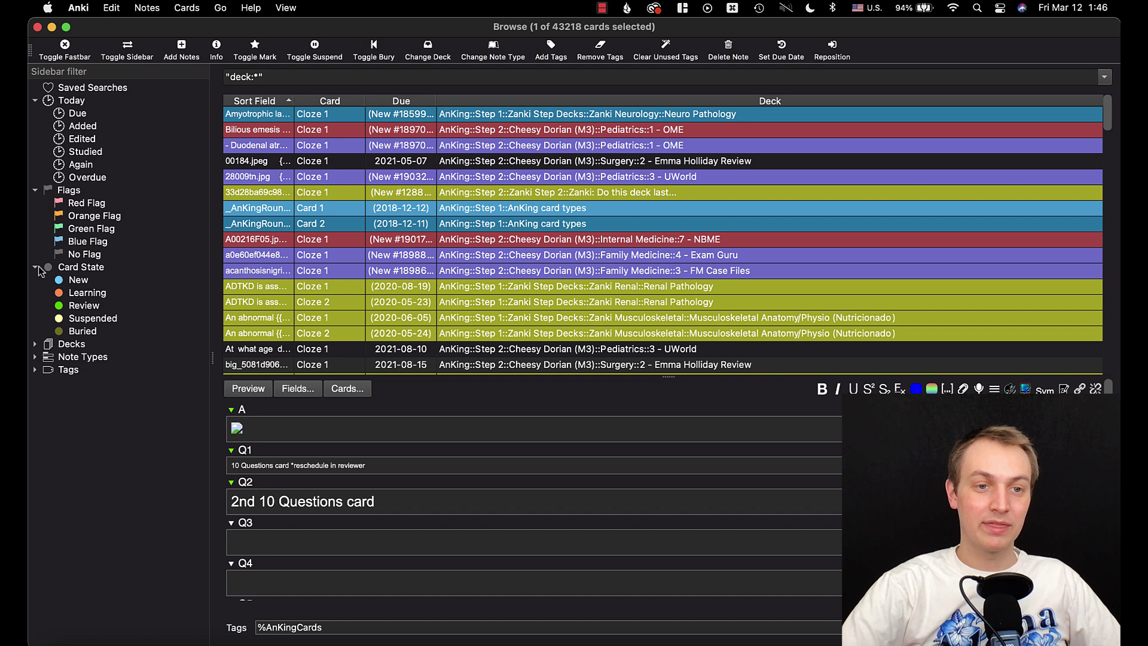
pyautogui.click(36, 268)
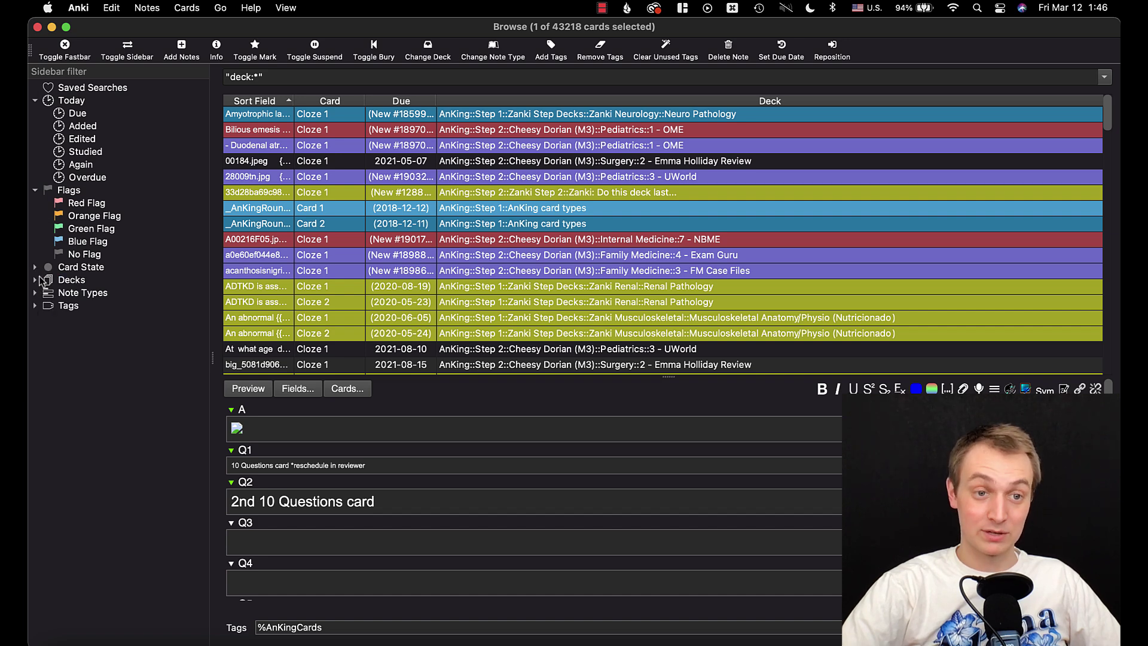
# Step: Re-expand Tags, Decks and Card State, then list all 9042 flagged cards
pyautogui.click(35, 306)
pyautogui.click(35, 280)
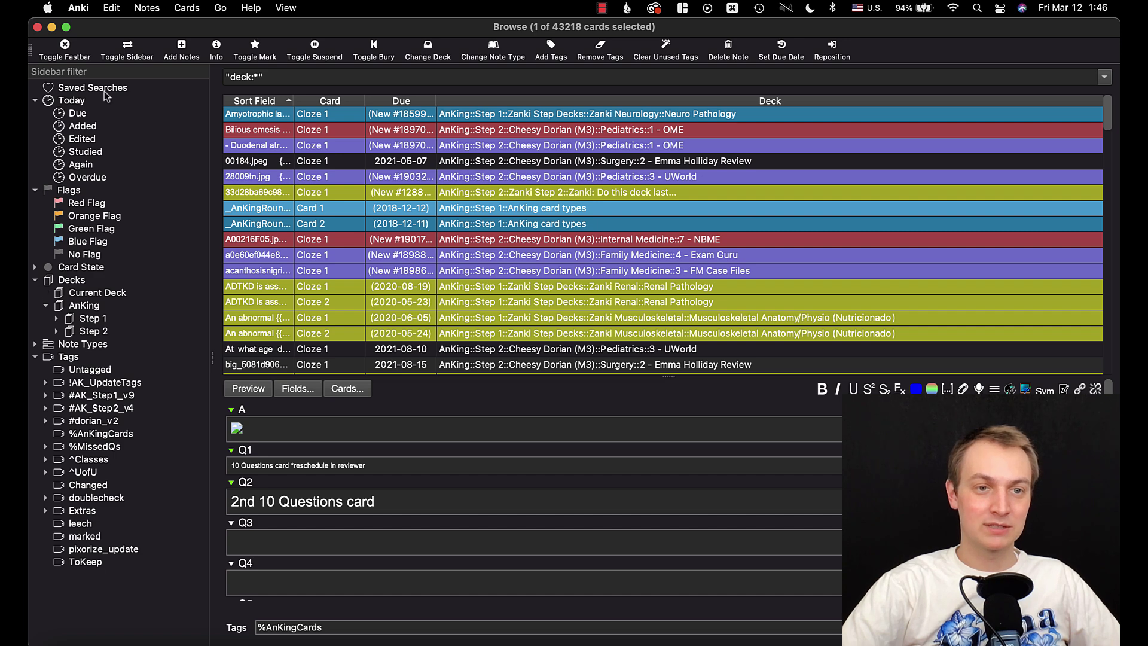
pyautogui.click(77, 281)
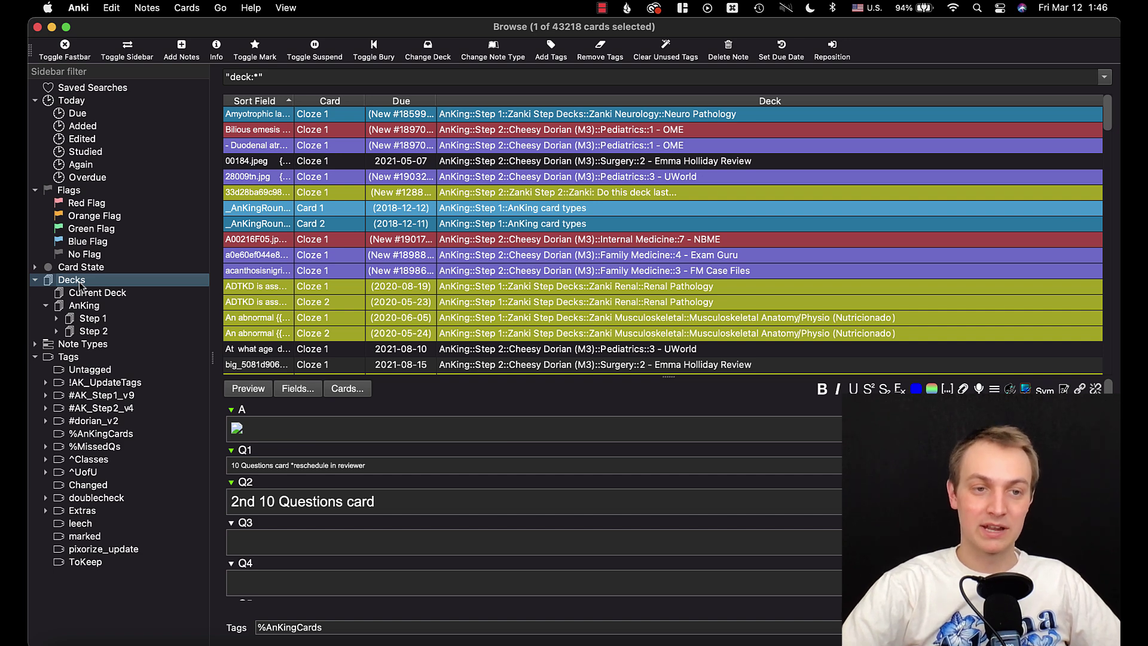
pyautogui.click(36, 267)
pyautogui.click(79, 190)
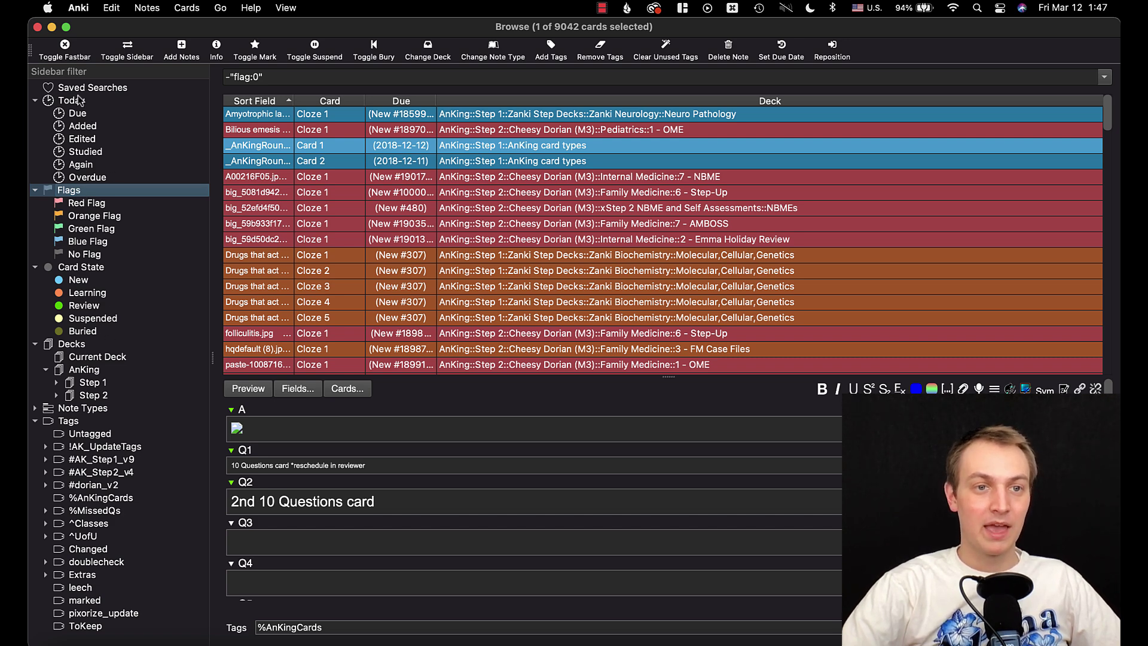
# Step: List today's due cards, then the overdue ones (0 match), and collapse the Today group
pyautogui.click(76, 113)
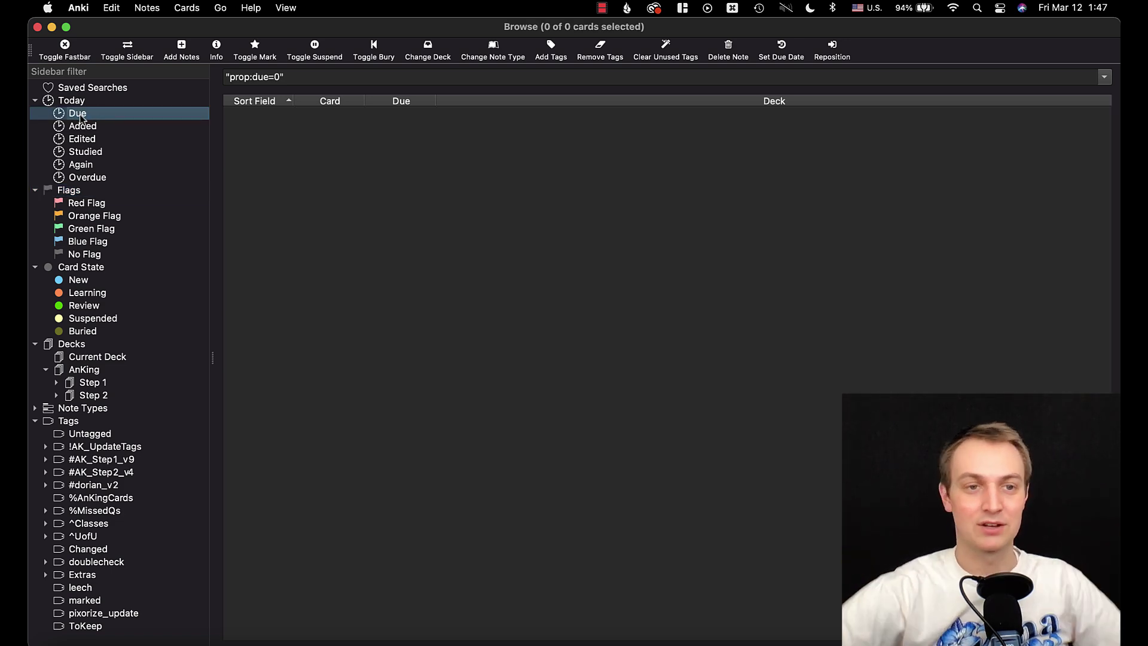
pyautogui.click(88, 178)
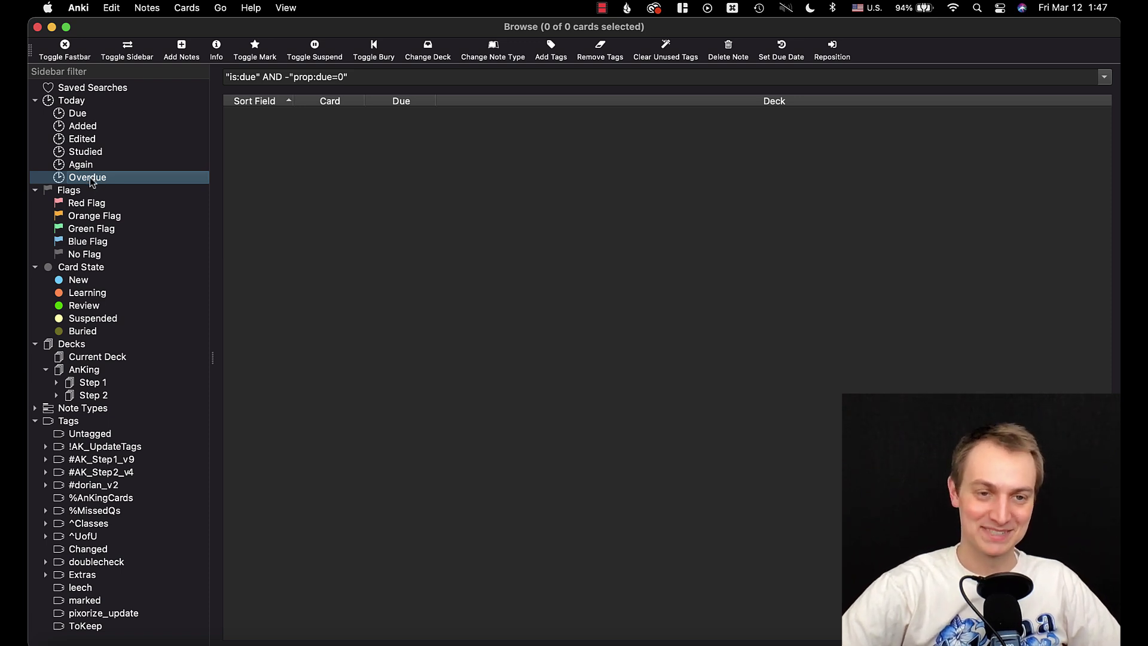
pyautogui.click(36, 102)
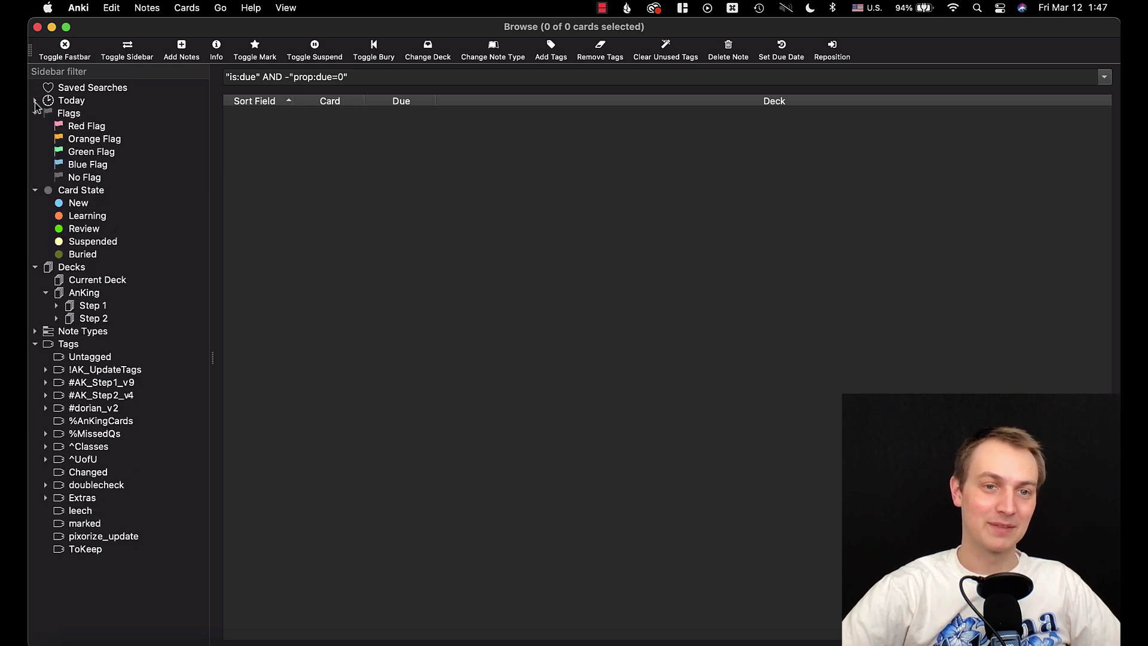
# Step: Show the AnKing::Step 2 deck's 11591 cards and save that search as 'test'
pyautogui.click(102, 90)
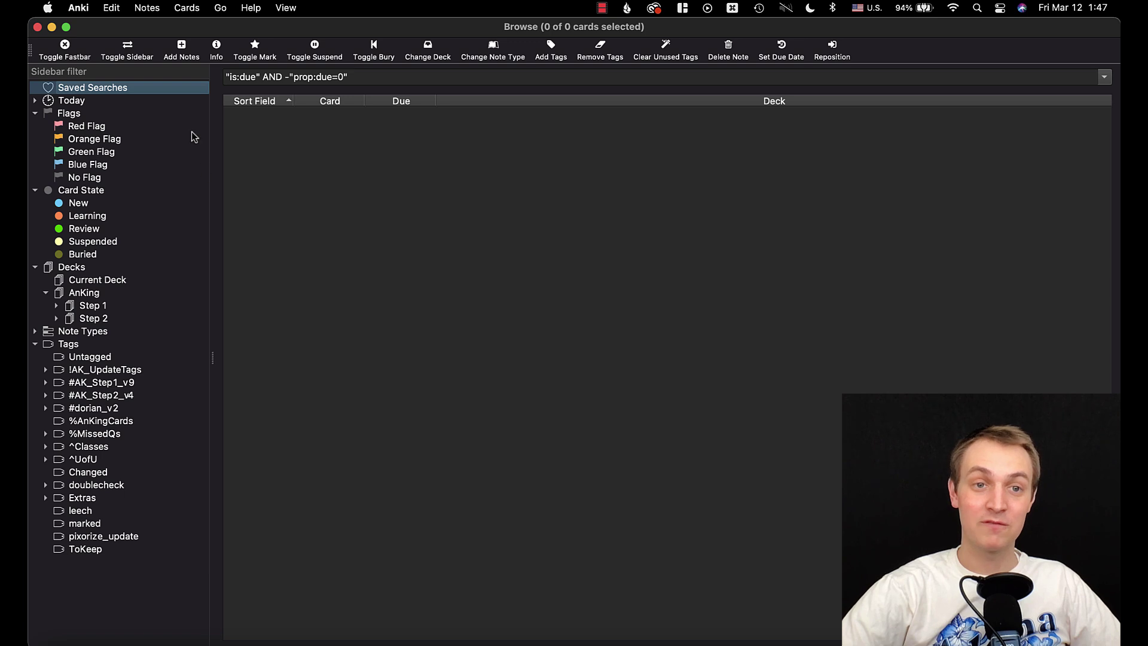
pyautogui.click(94, 318)
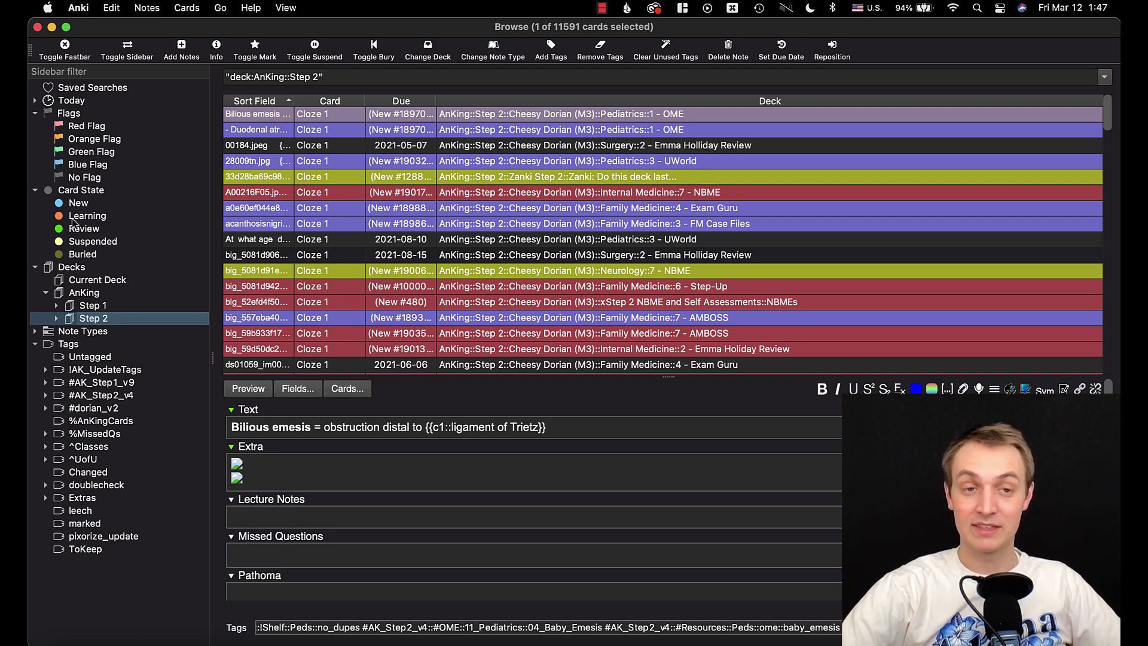
pyautogui.rightClick(60, 89)
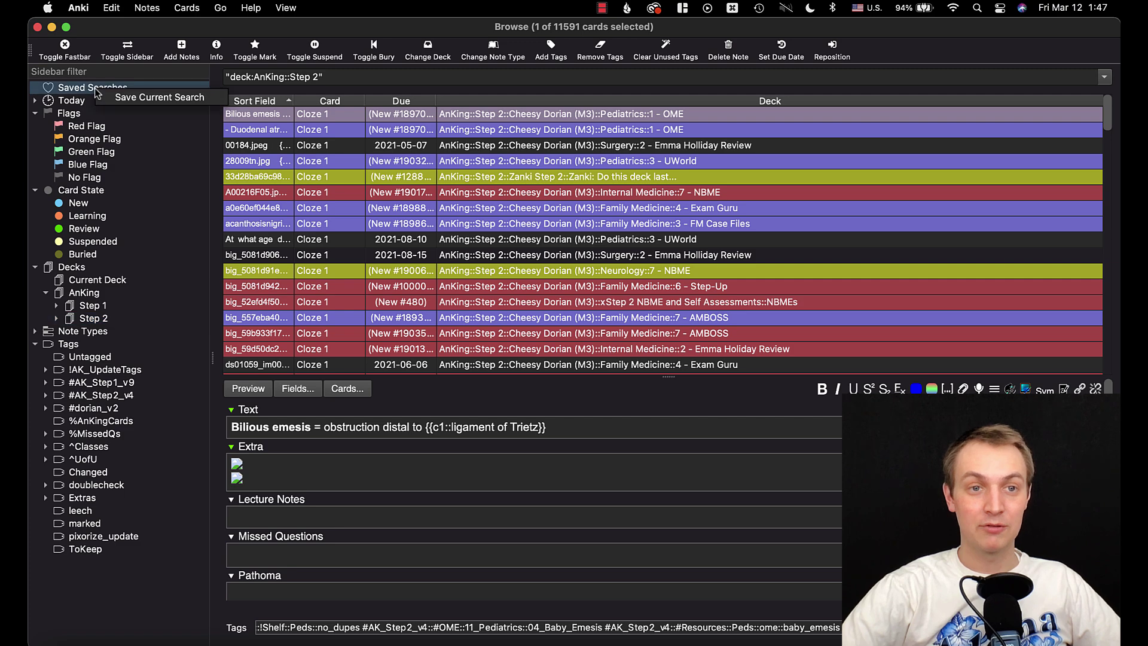
pyautogui.click(131, 97)
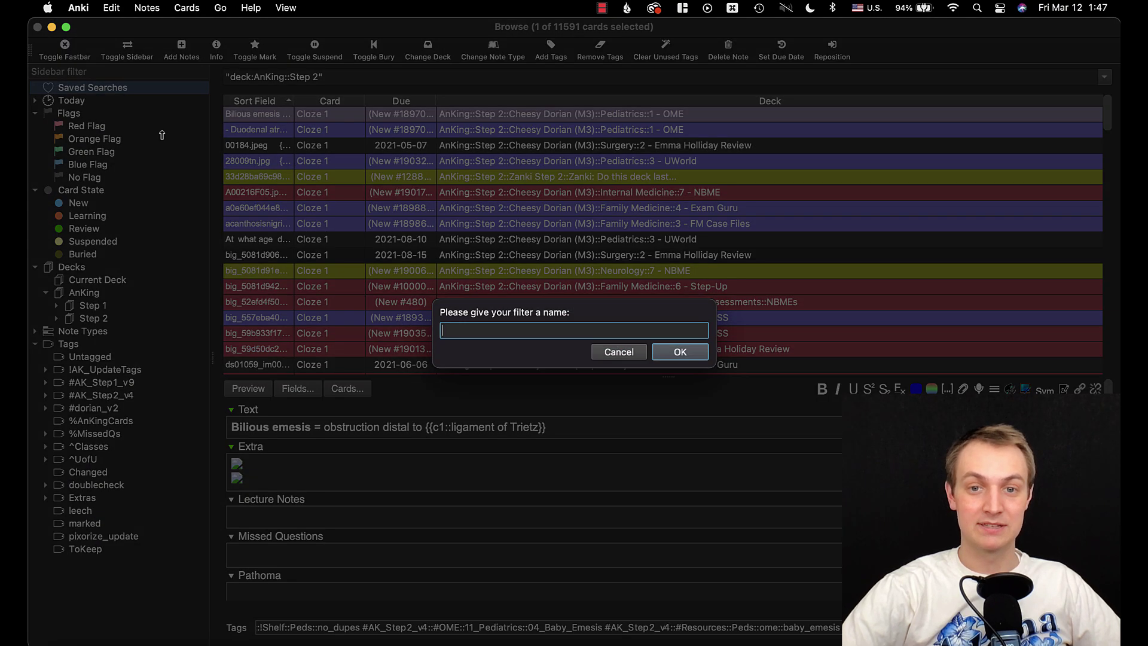
pyautogui.write('test')
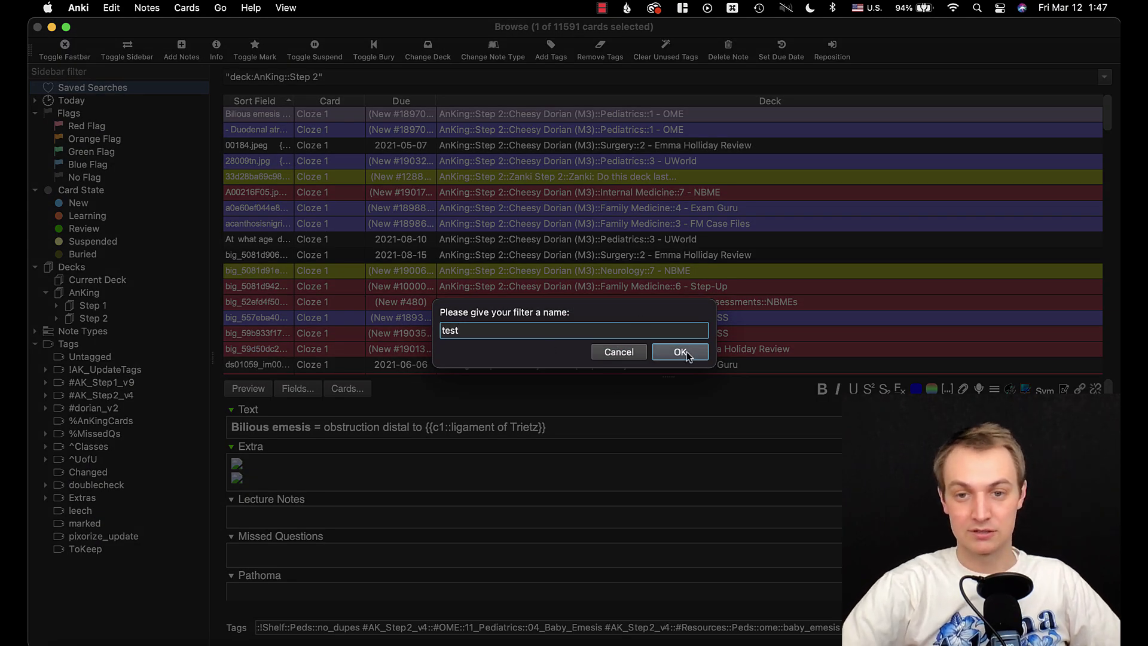
pyautogui.click(680, 352)
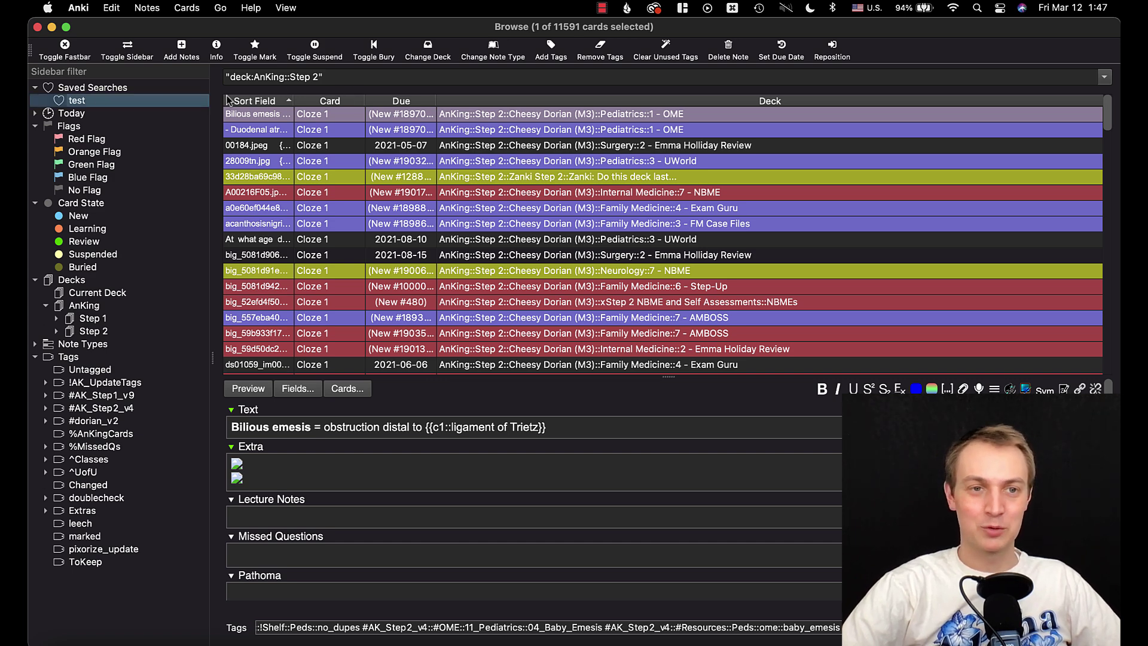
# Step: Collapse Saved Searches and filter the sidebar to items matching 'keep'
pyautogui.click(36, 88)
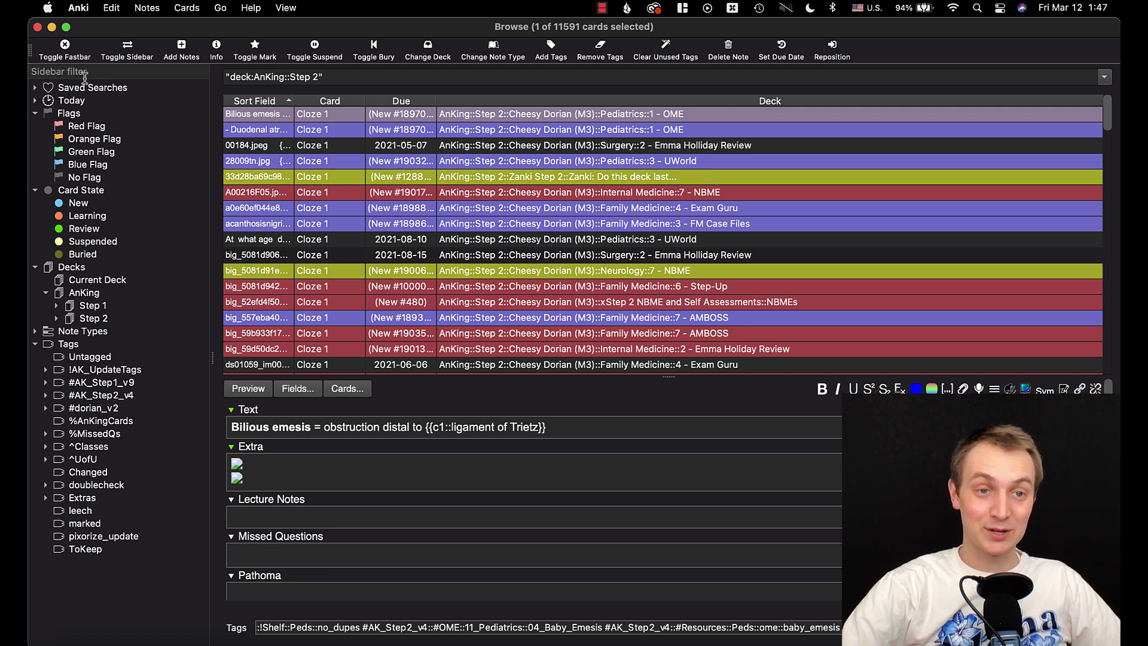
pyautogui.click(85, 73)
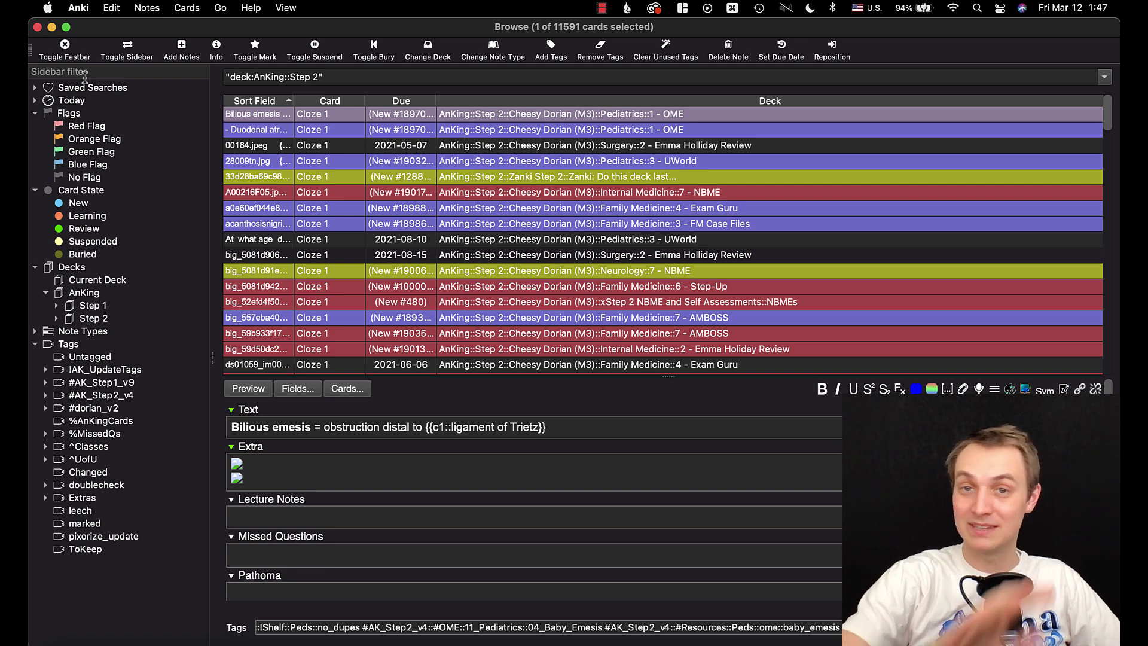
pyautogui.write('keep')
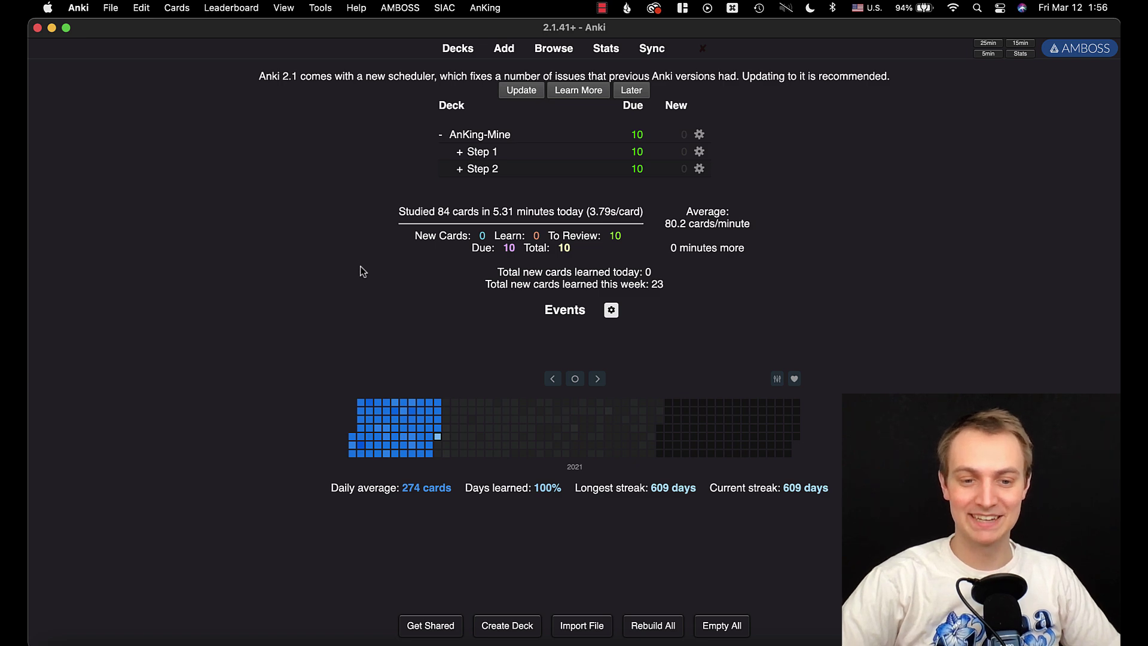
# Step: Switch to Chrome showing the 'Anki: How to Use Custom Filtered Decks' video
pyautogui.press('super+Tab')
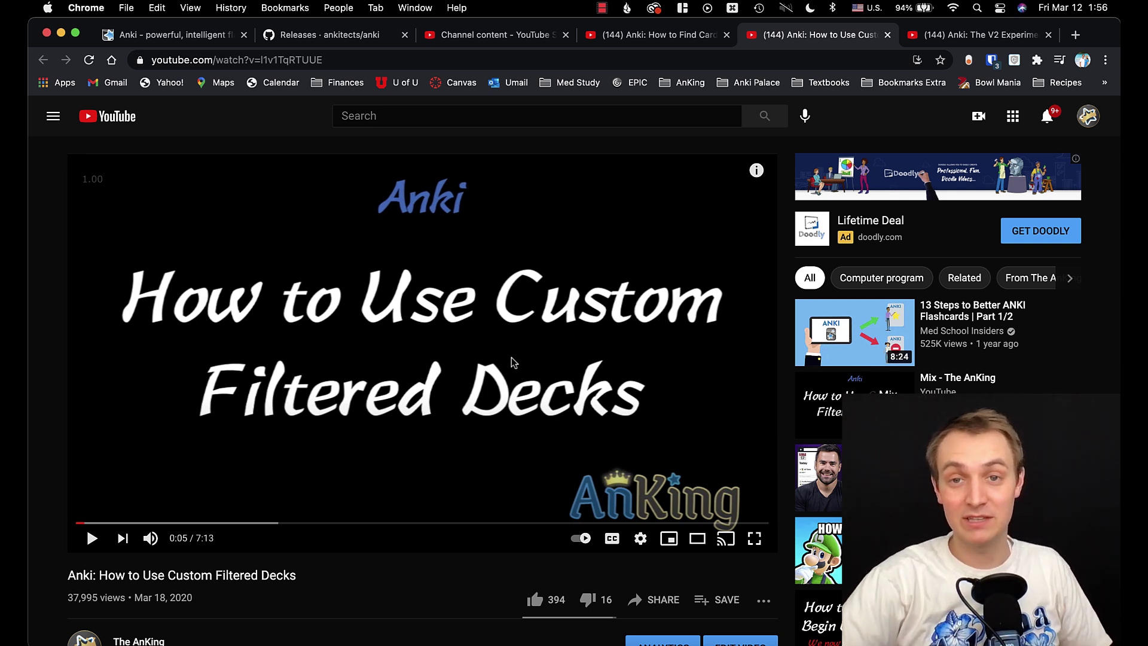
# Step: Bring up 'The V2 Experimental Scheduler' video, then switch back to Anki
pyautogui.click(993, 39)
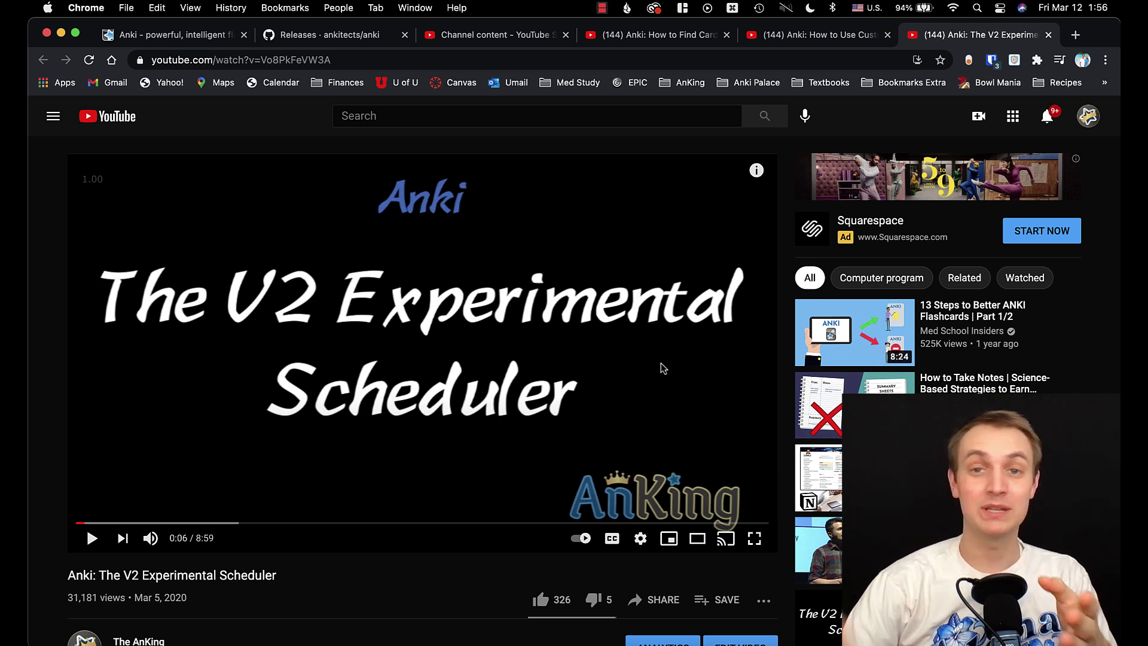
pyautogui.hotkey('ctrl', 'Right')
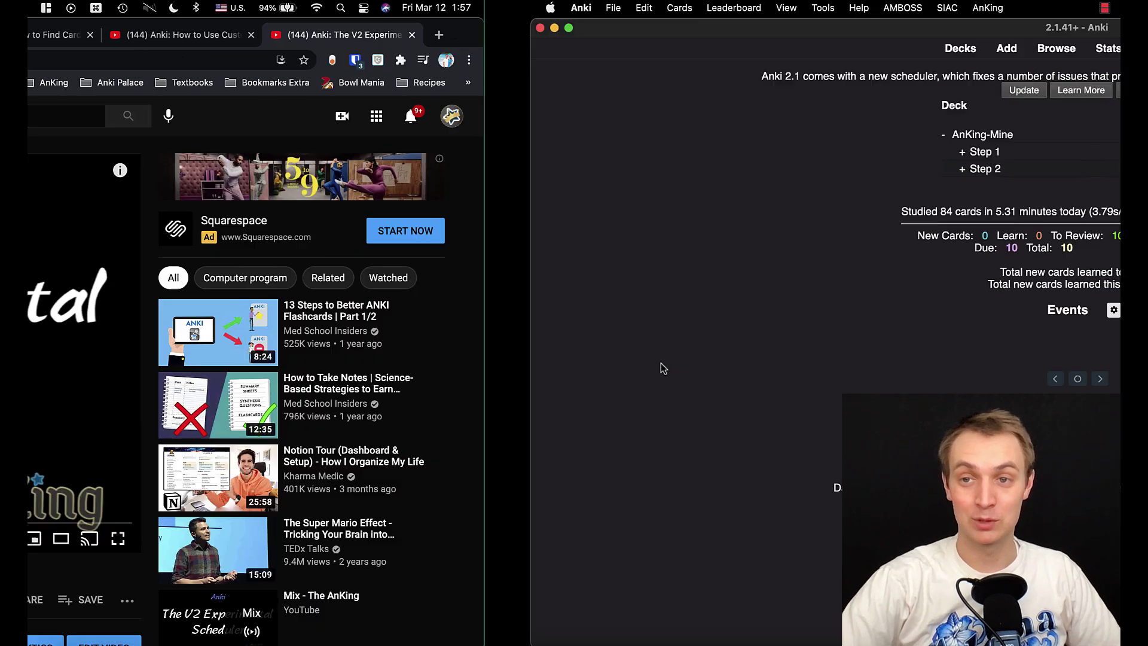
# Step: Browse the 24 cards currently in learning, then close the browser
pyautogui.click(551, 46)
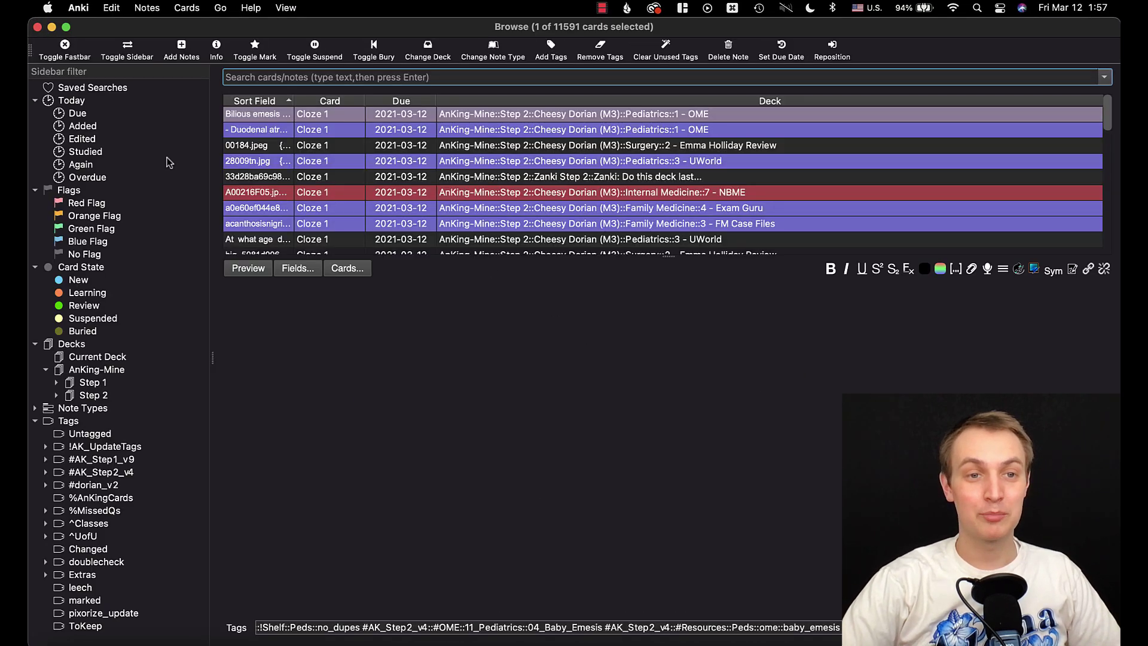
pyautogui.click(87, 292)
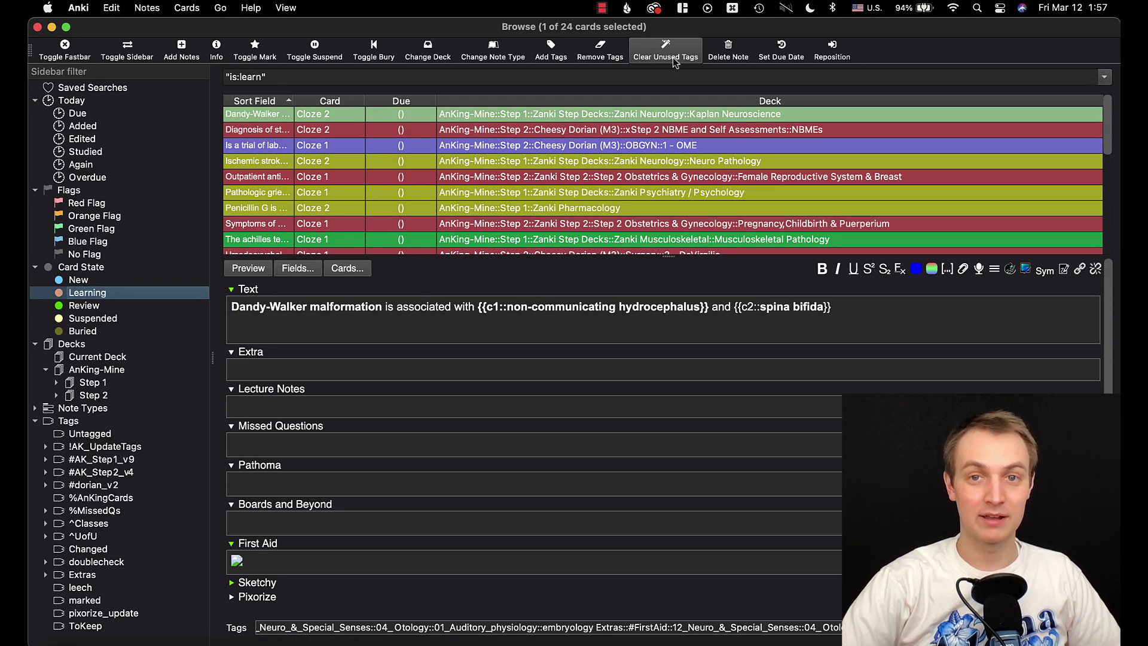
pyautogui.click(37, 27)
# Step: Update to the new scheduler without AnkiDroid compatibility, then check the card browser
pyautogui.click(518, 90)
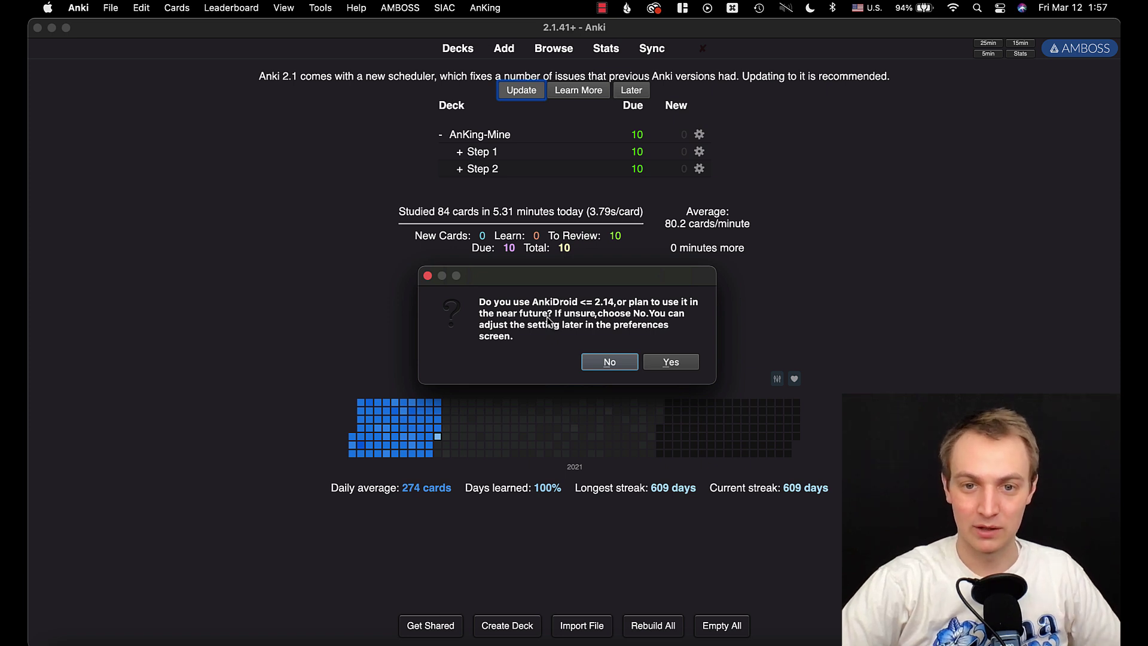
pyautogui.click(610, 363)
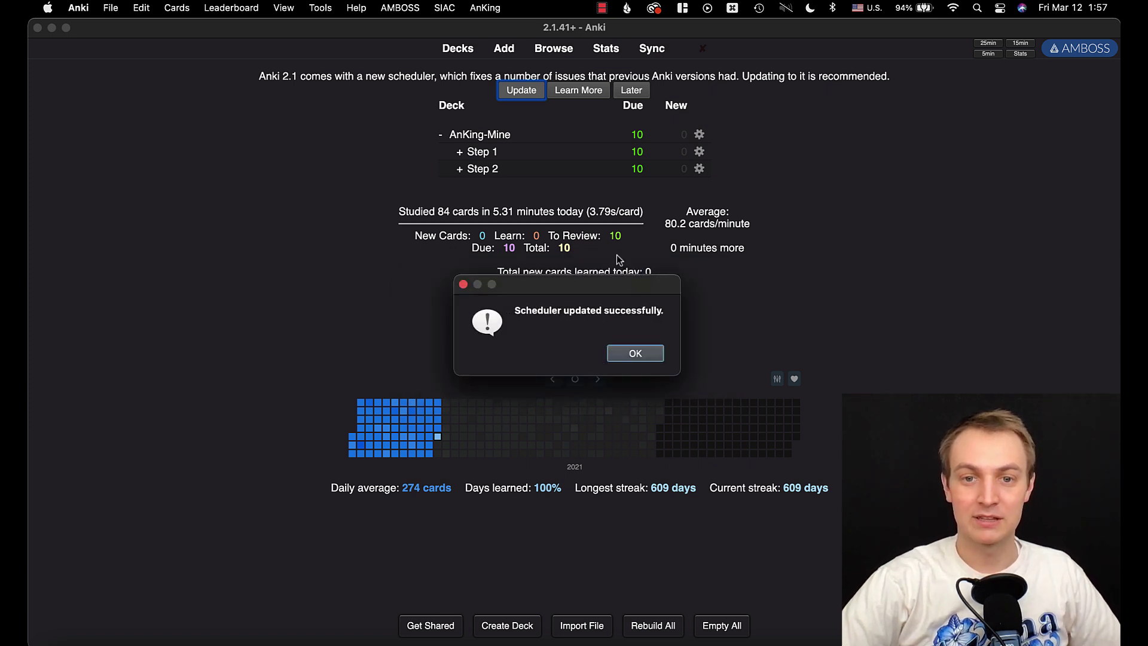
pyautogui.click(636, 353)
pyautogui.click(554, 48)
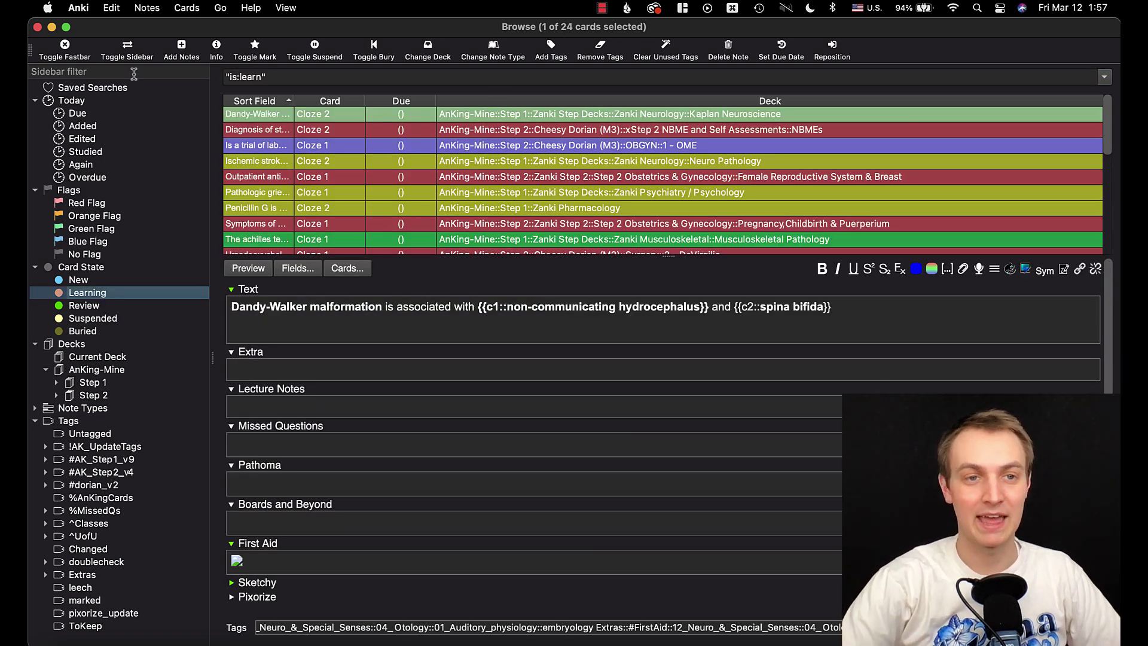
pyautogui.click(38, 28)
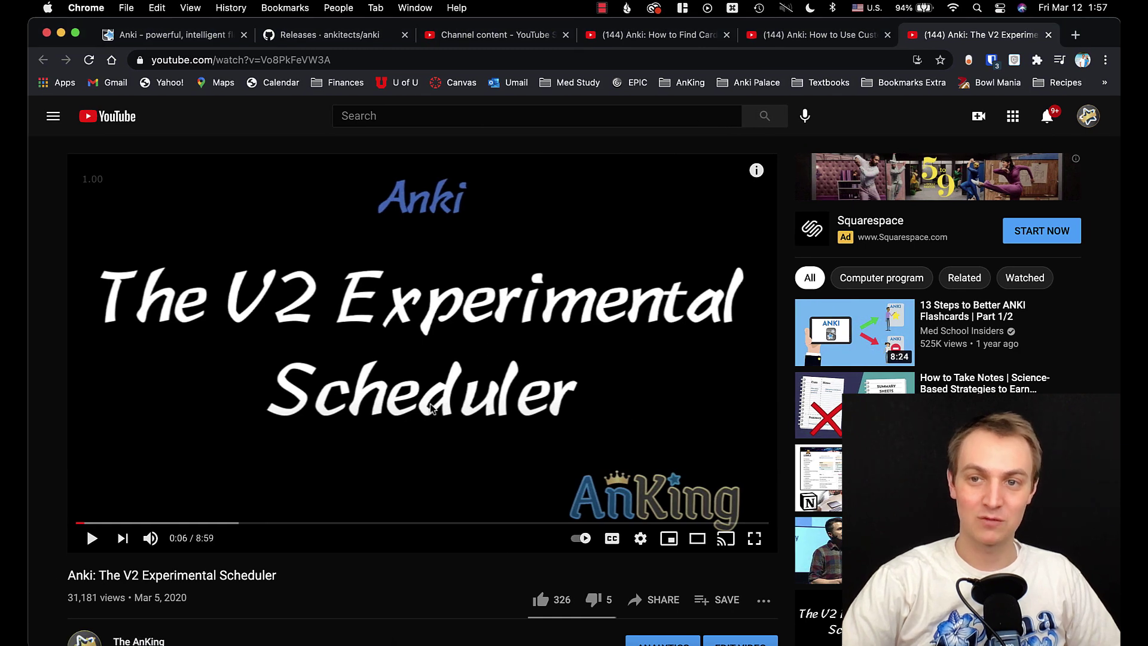
# Step: Look over the other AnKing video tabs, then return to Anki's deck list
pyautogui.click(819, 36)
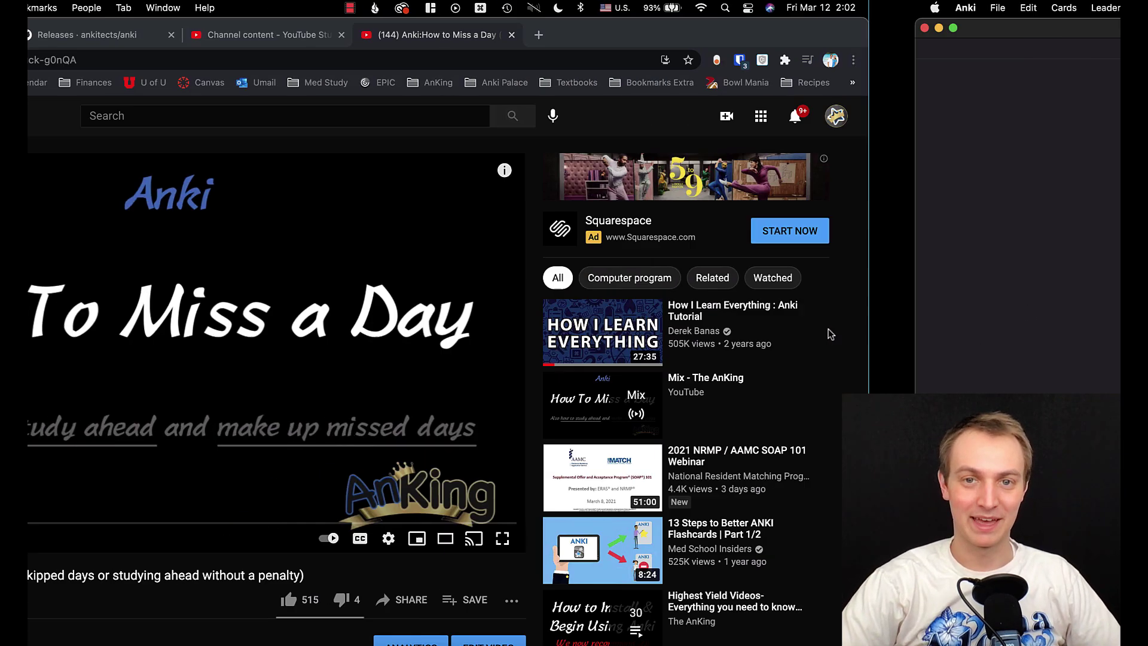
pyautogui.press('super+Tab')
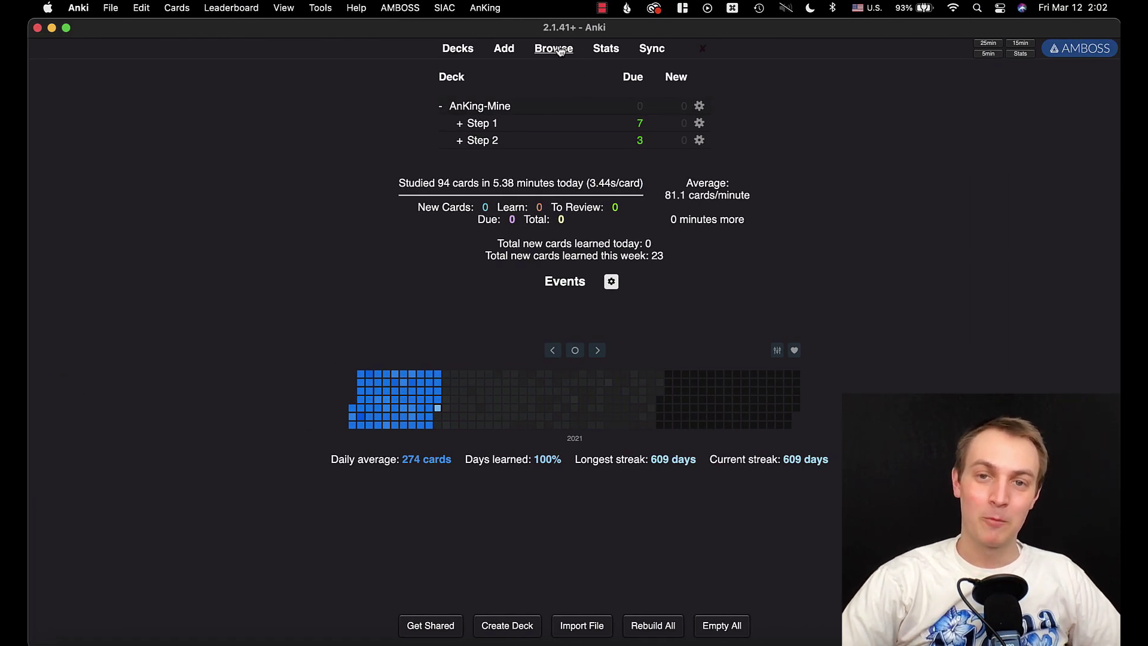
# Step: Reset the first fungus card to new with Cards > Forget, leaving its due date unchanged
pyautogui.click(555, 50)
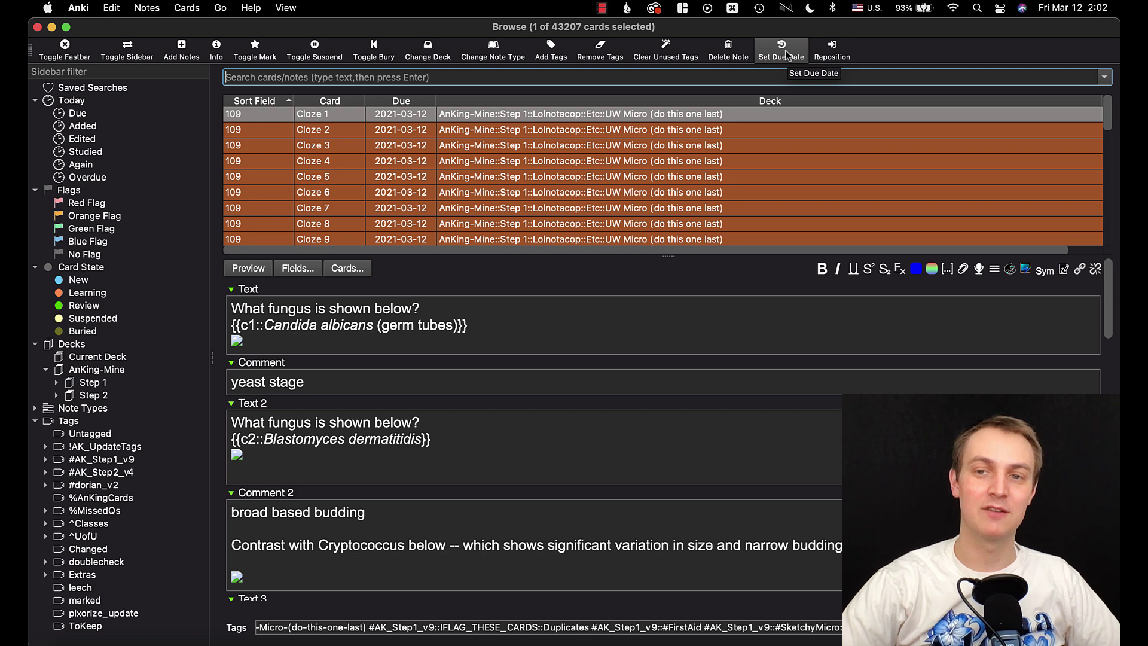
pyautogui.click(153, 7)
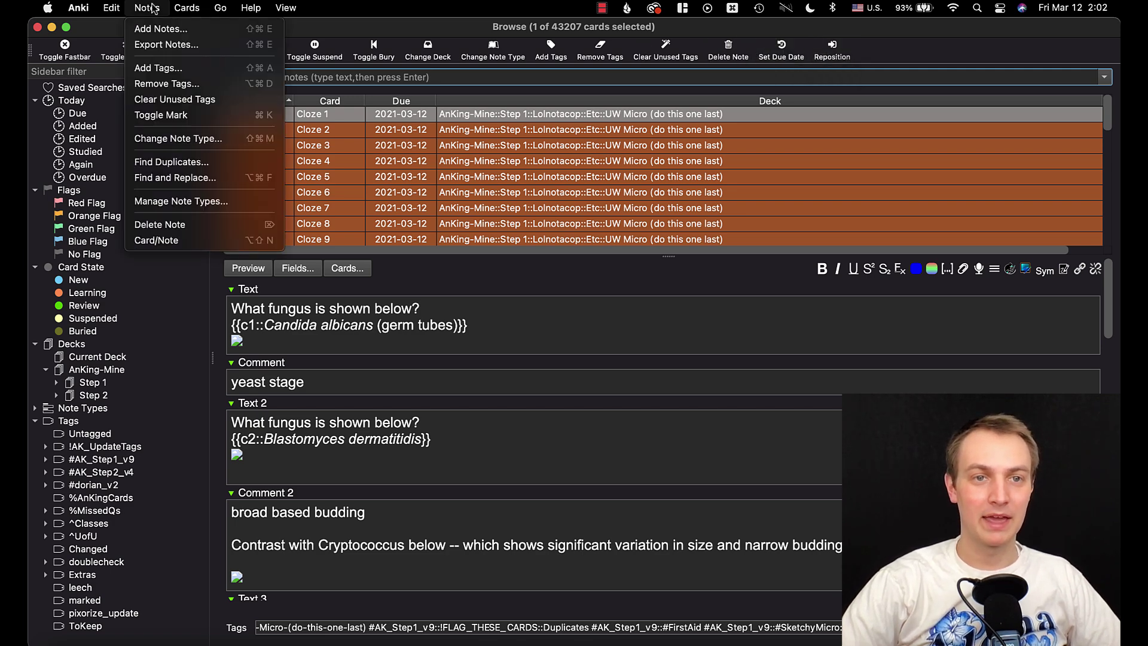
pyautogui.moveTo(187, 9)
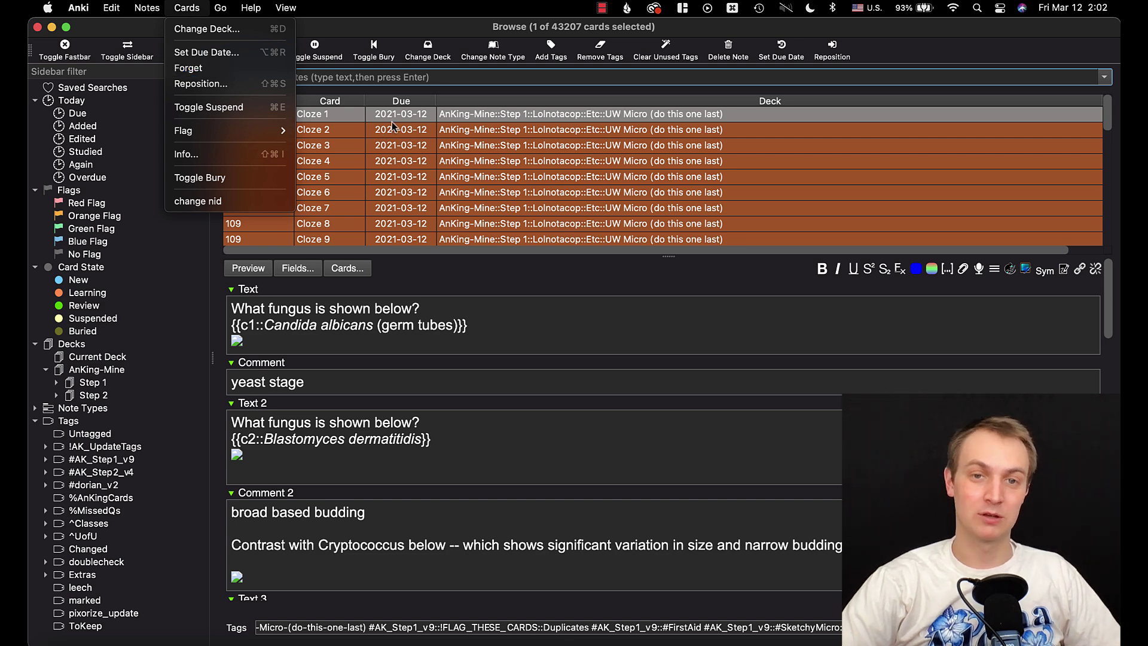
pyautogui.click(429, 120)
pyautogui.click(185, 7)
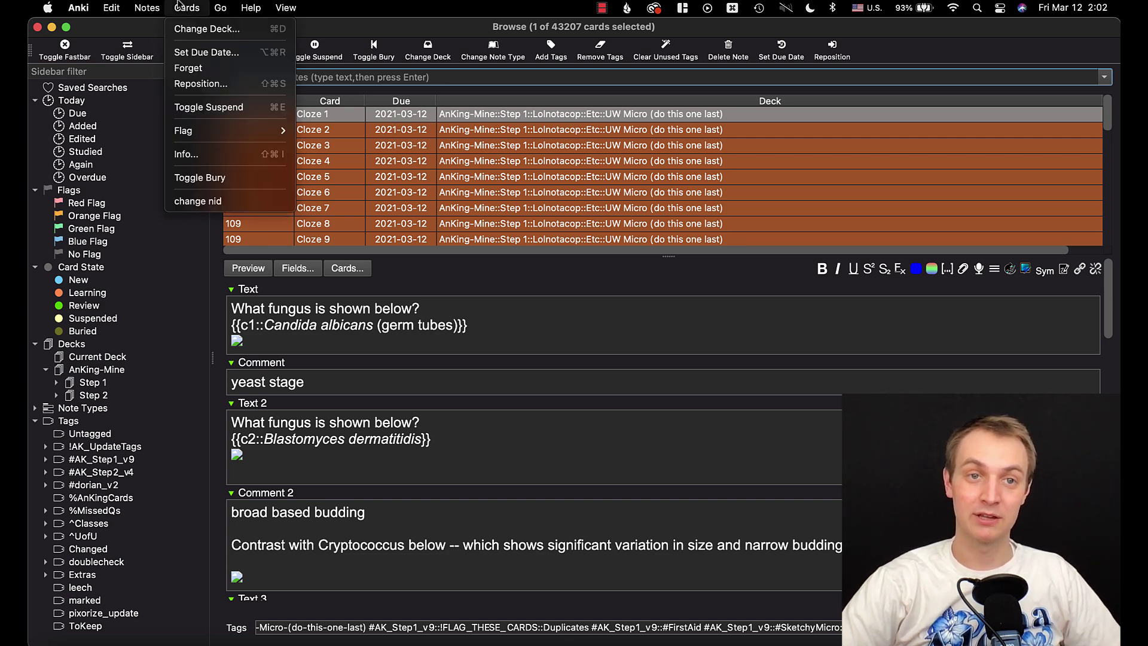
pyautogui.click(214, 68)
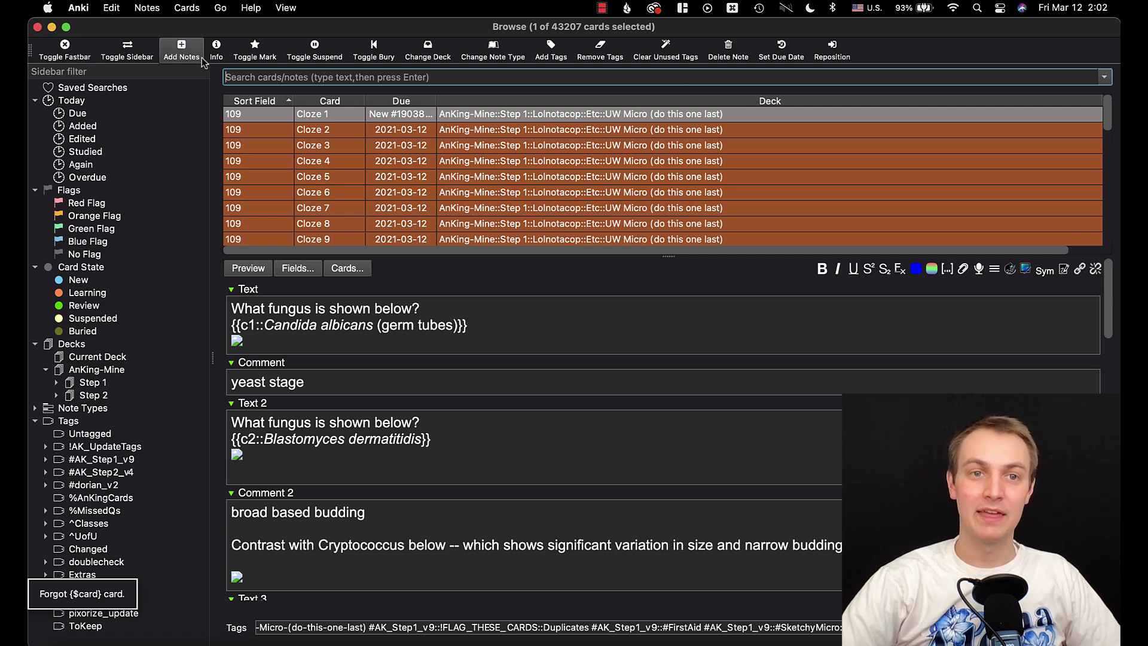
pyautogui.click(187, 7)
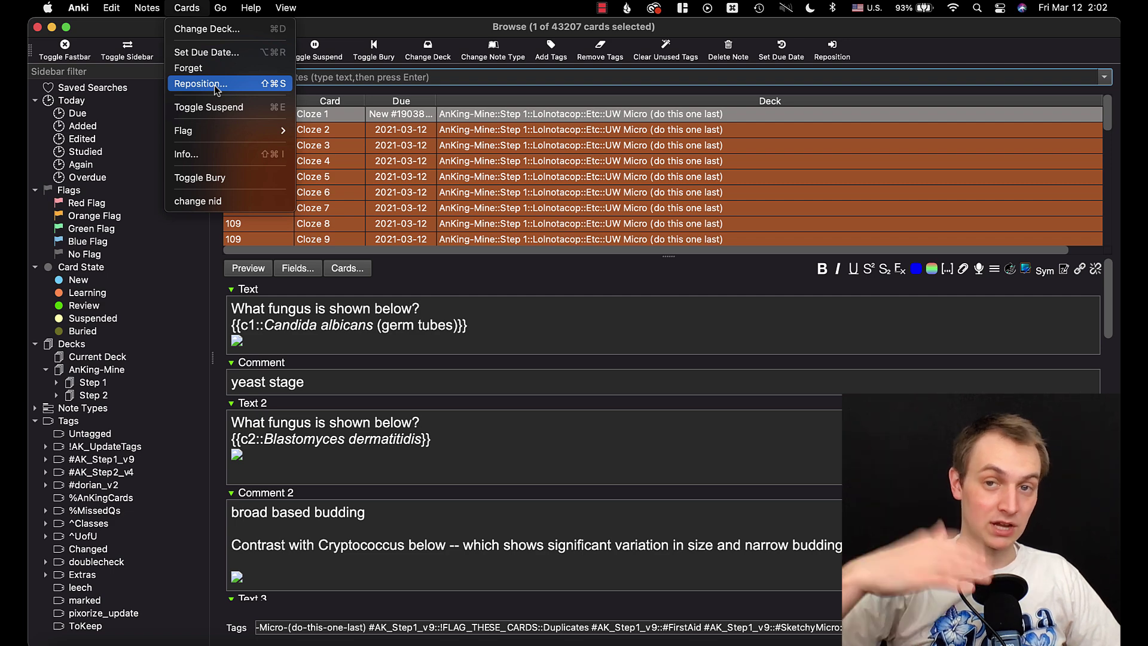
pyautogui.click(226, 55)
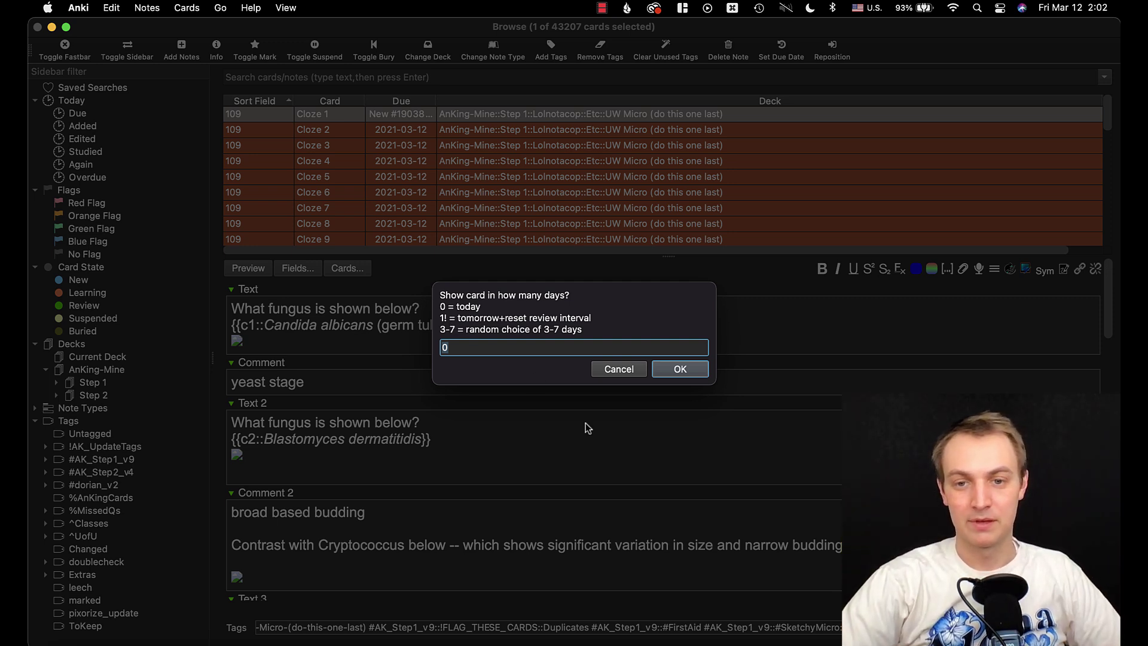
pyautogui.click(618, 370)
# Step: Sort the card table by deck and move the Interval column beside Due
pyautogui.rightClick(443, 102)
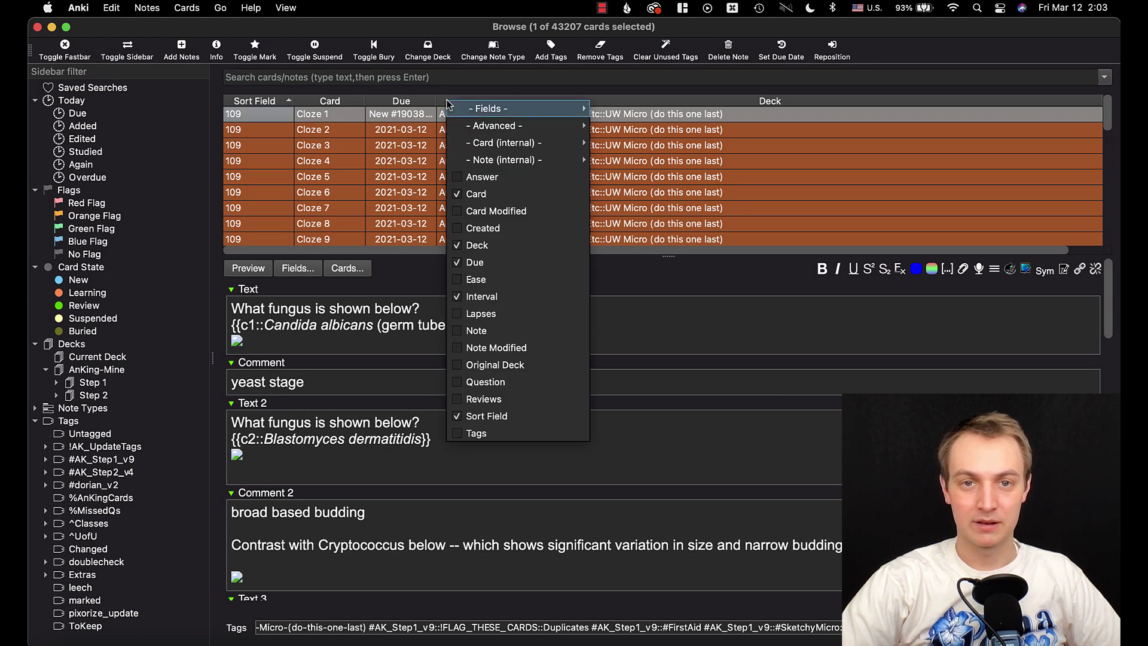
pyautogui.click(721, 175)
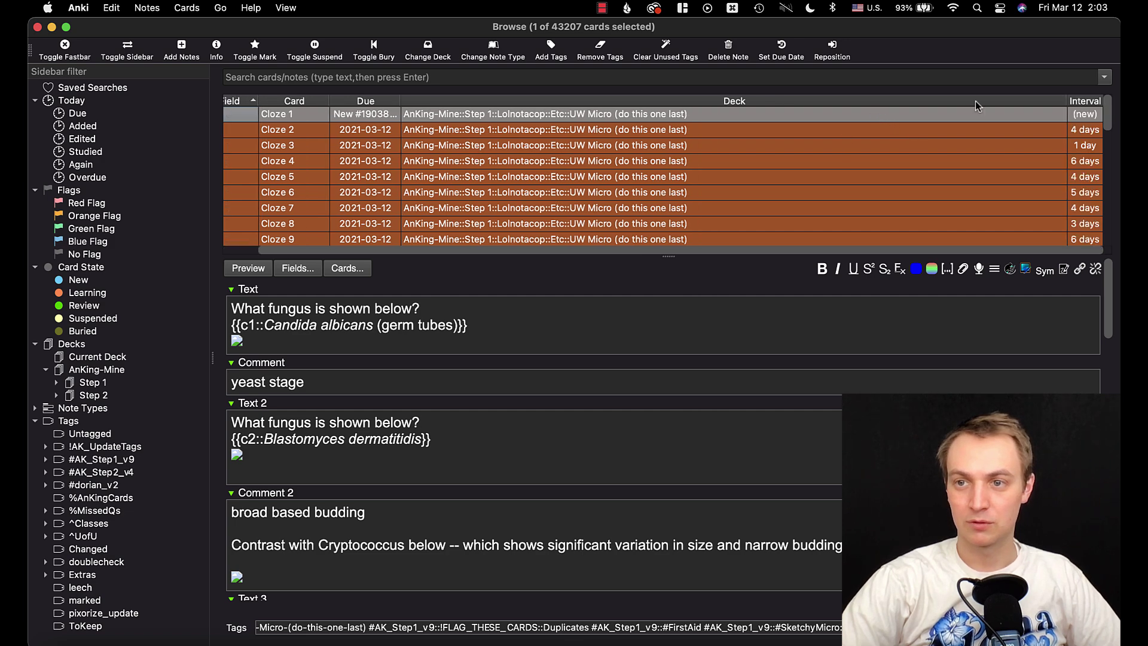
pyautogui.click(1081, 101)
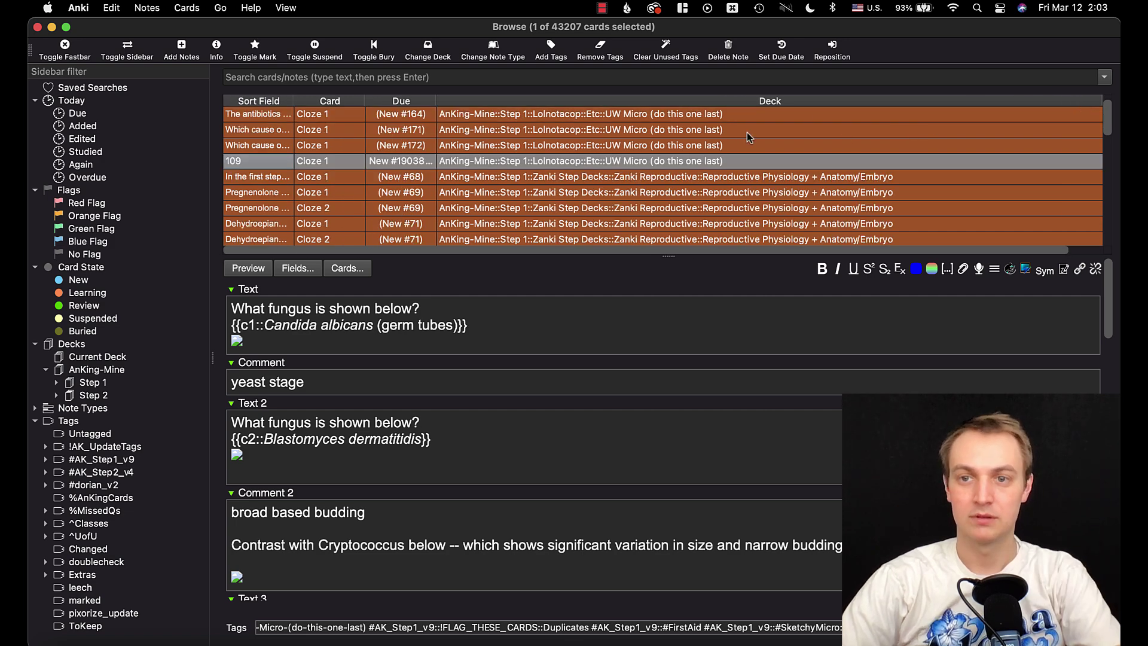
pyautogui.hscroll(2, 748, 132)
pyautogui.moveTo(697, 111); pyautogui.dragTo(395, 103)
pyautogui.click(478, 115)
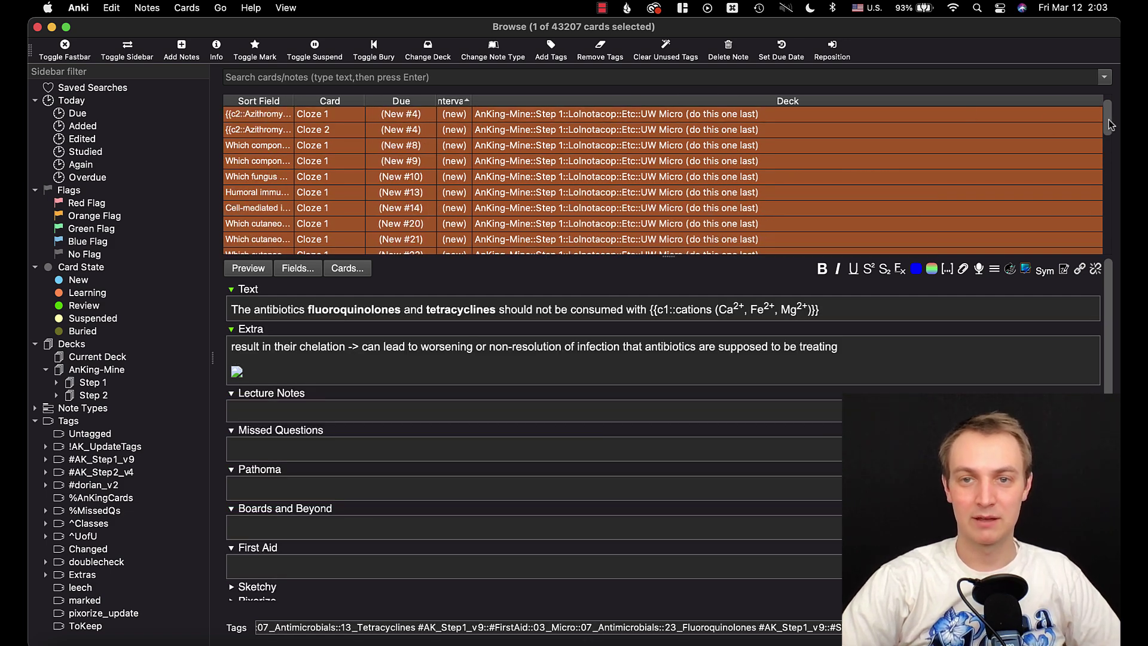
pyautogui.moveTo(1108, 120); pyautogui.dragTo(966, 80)
# Step: Set the Coronavirus Cloze 2 card's due date 21 days out
pyautogui.click(478, 117)
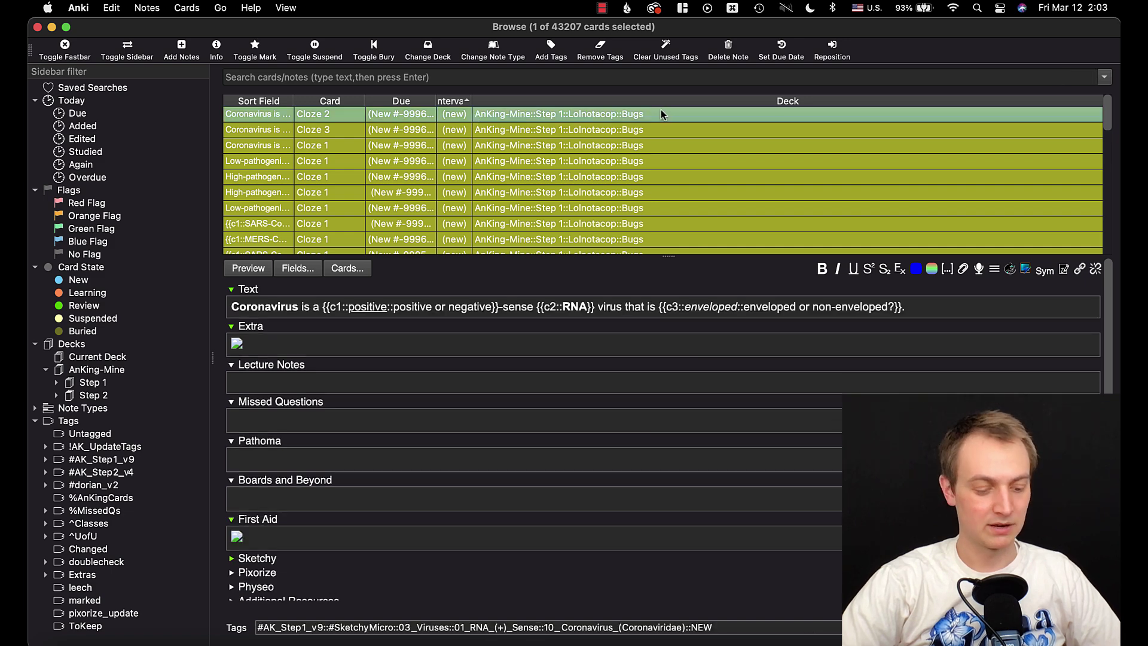
pyautogui.click(661, 110)
pyautogui.click(782, 50)
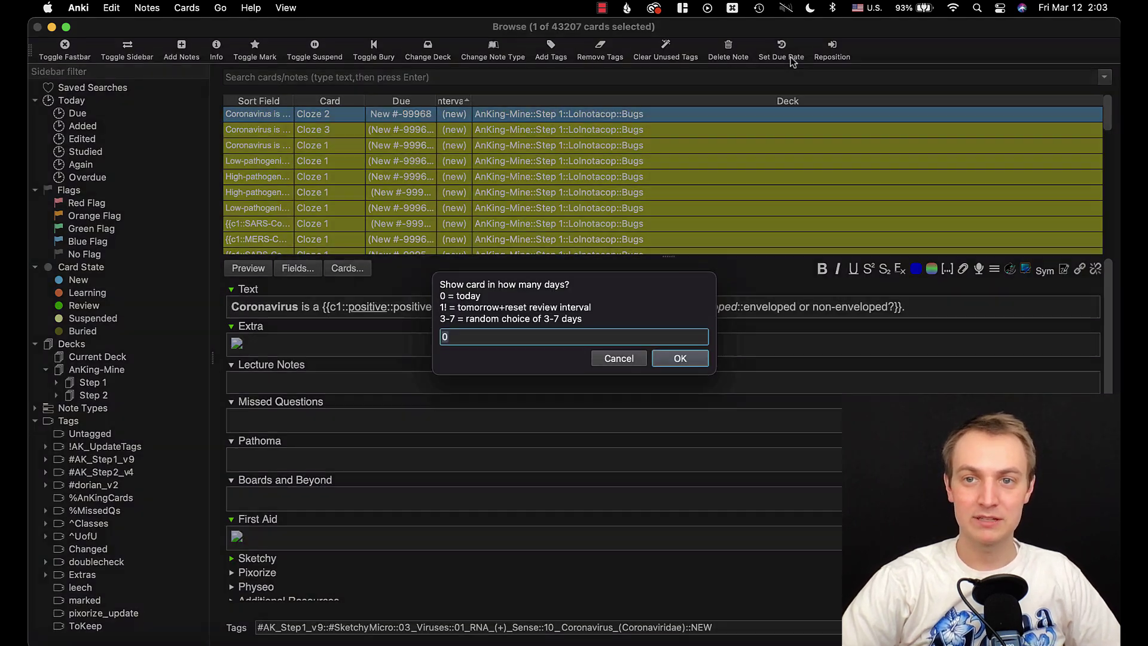
pyautogui.write('21')
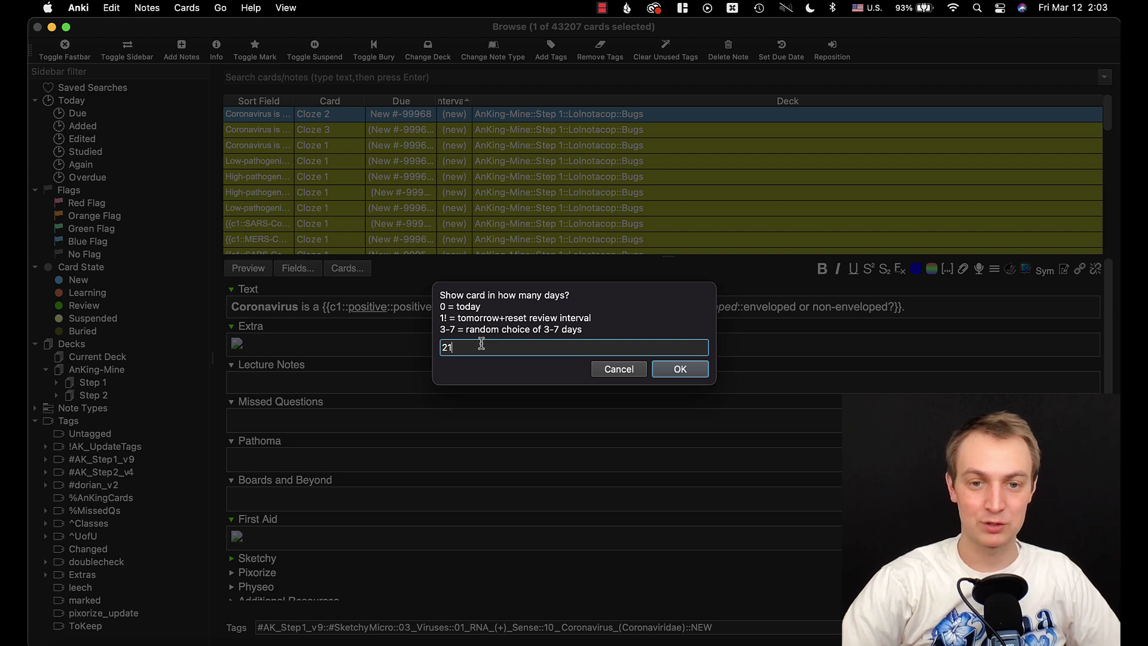
pyautogui.click(669, 369)
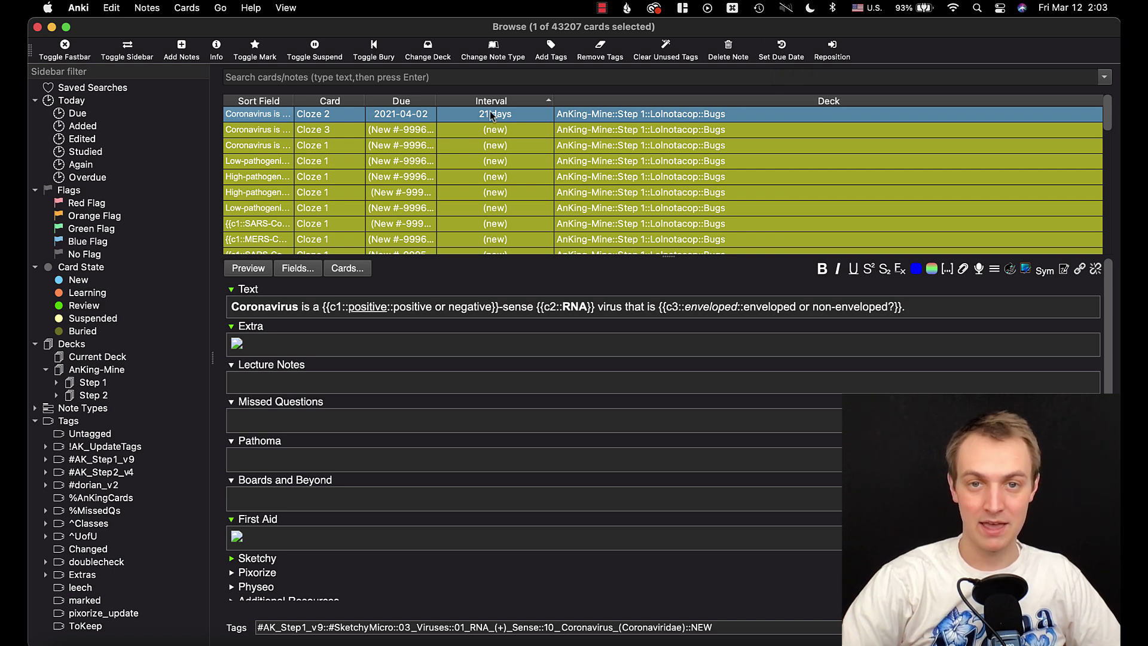
# Step: Make the card due today with 0, then restore its 21-day due date (2021-04-02)
pyautogui.click(781, 49)
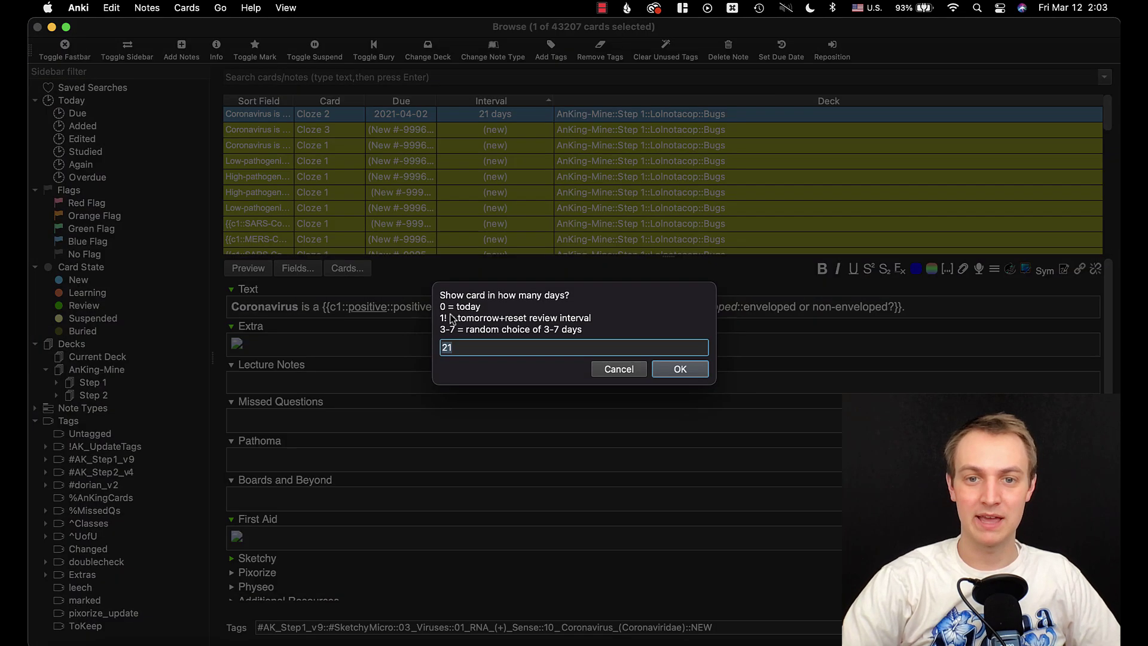
pyautogui.write('0')
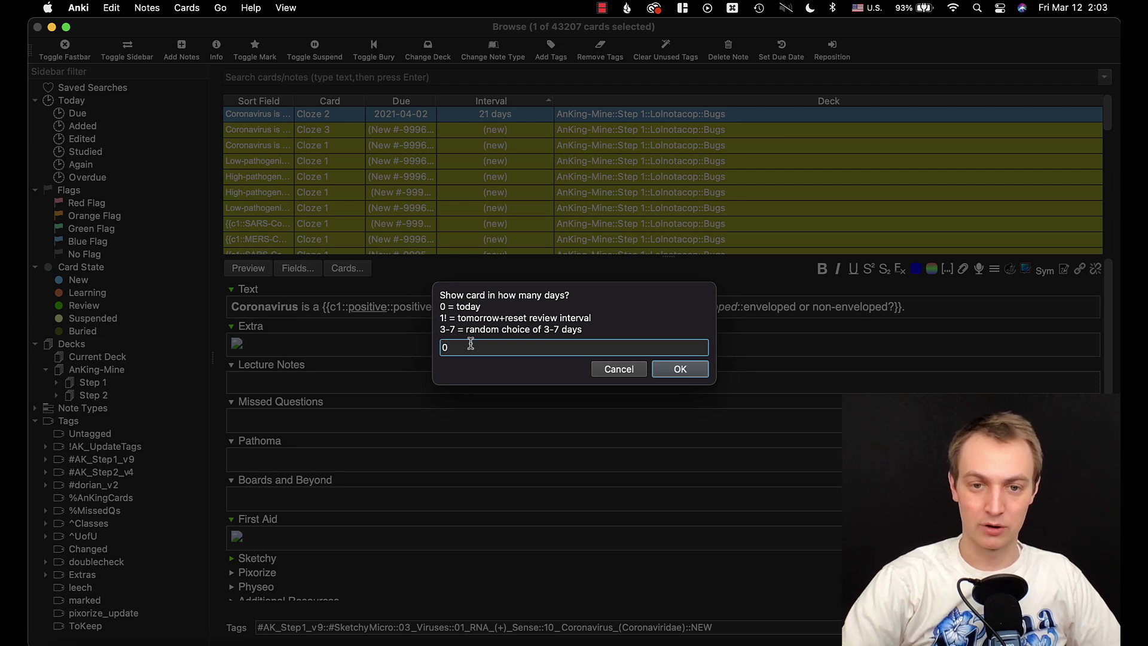
pyautogui.click(675, 368)
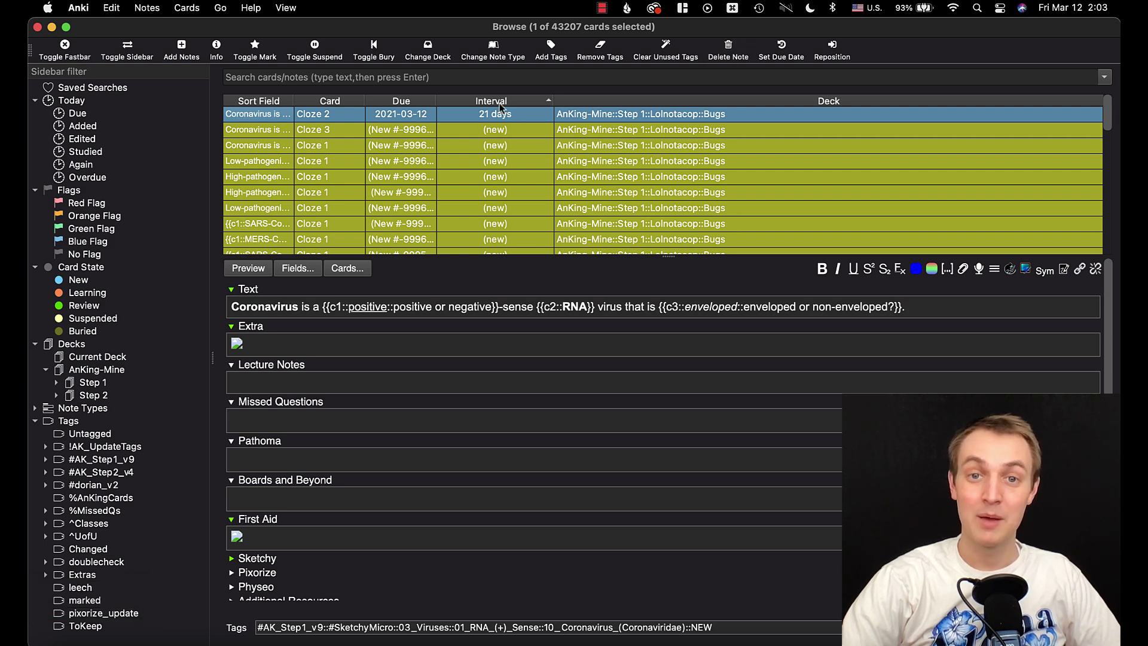
pyautogui.click(794, 58)
pyautogui.write('21')
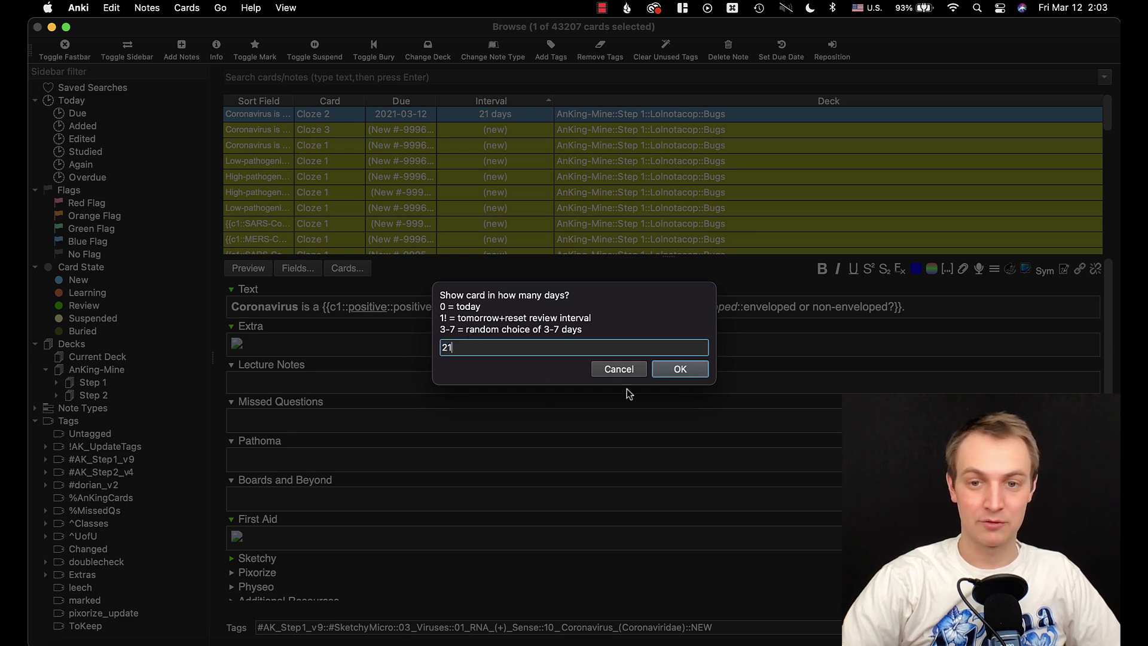
pyautogui.click(679, 369)
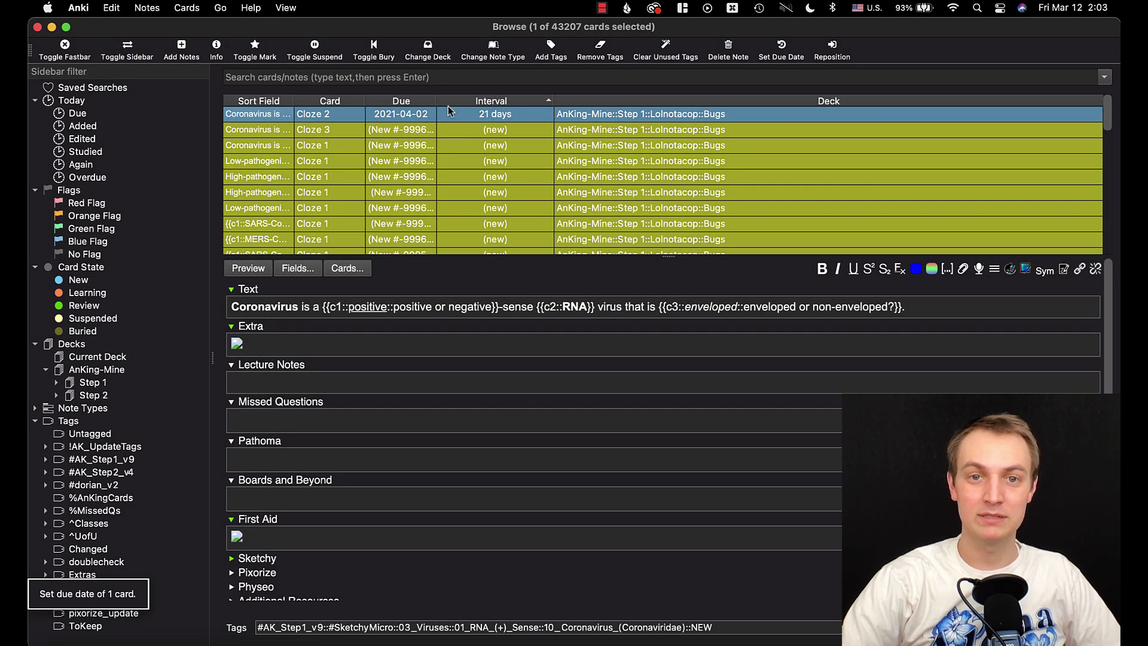
# Step: Reschedule the Coronavirus card with 3! and then 3-7!, leaving it due 2021-03-16
pyautogui.click(779, 53)
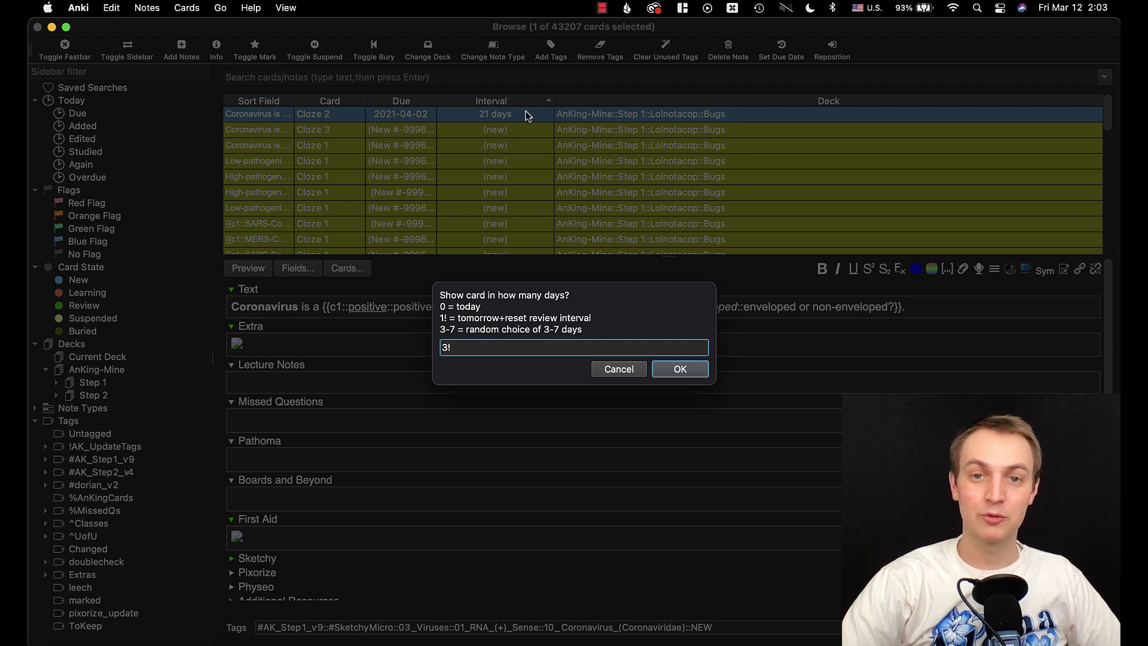
pyautogui.click(692, 371)
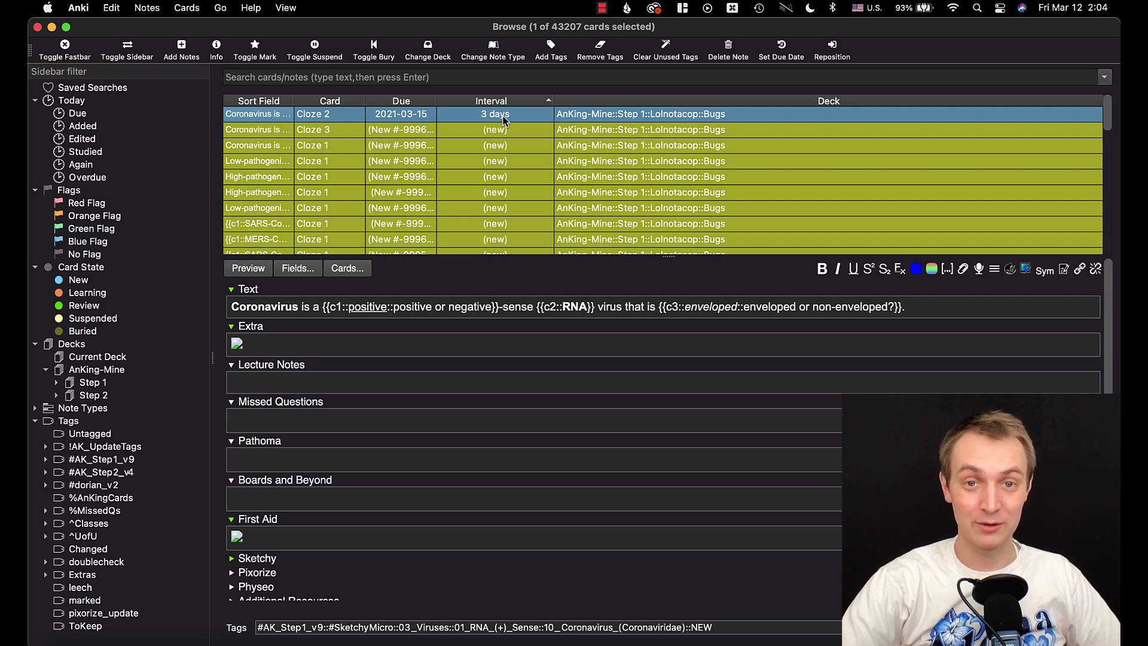
pyautogui.click(781, 57)
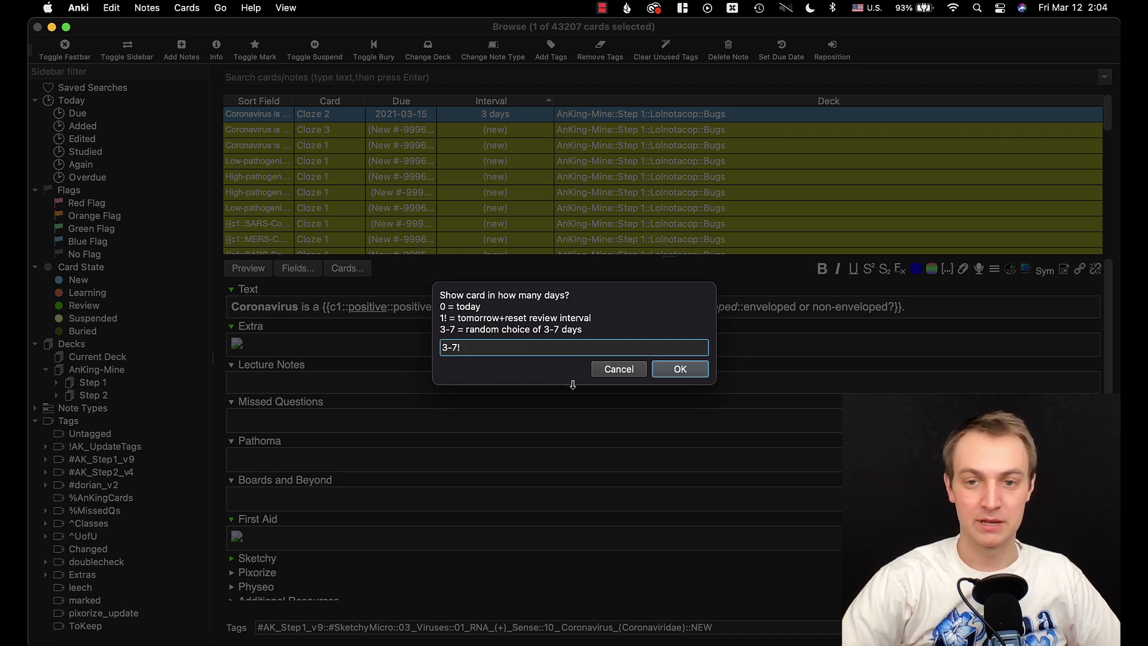
pyautogui.write('3-7!')
pyautogui.click(679, 369)
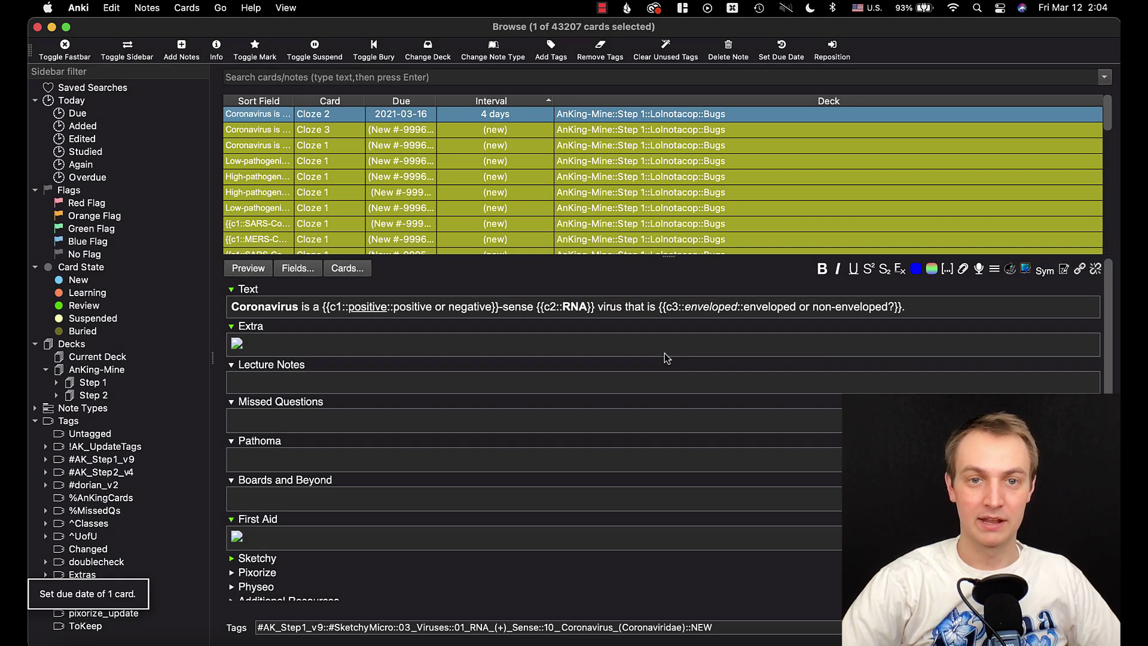
pyautogui.click(771, 56)
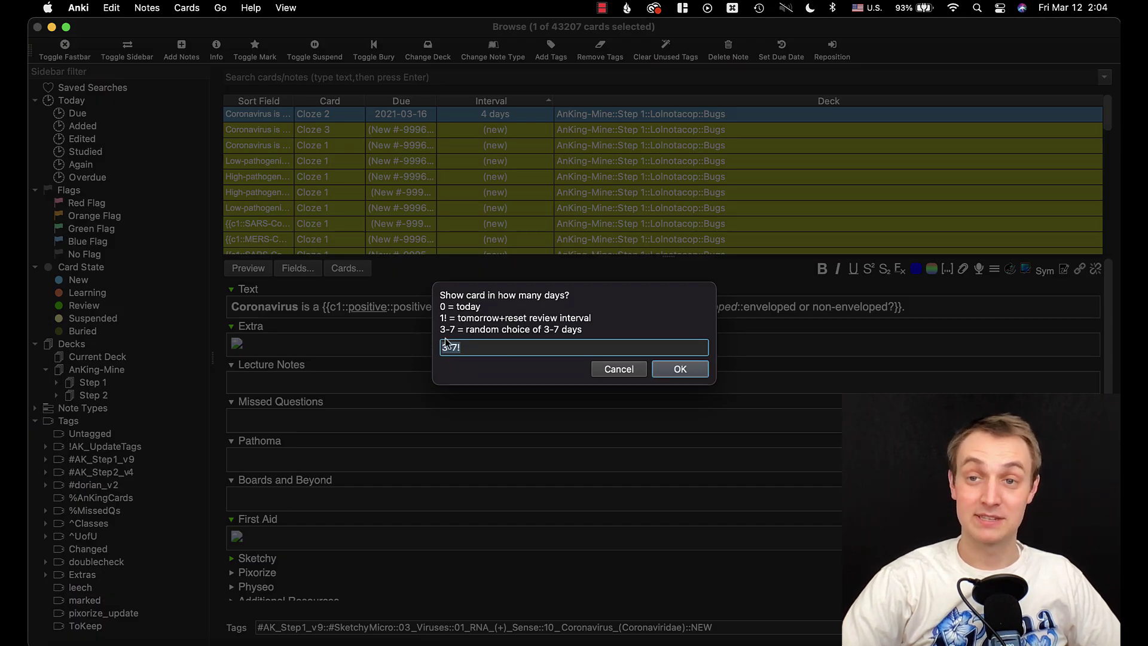
pyautogui.click(618, 369)
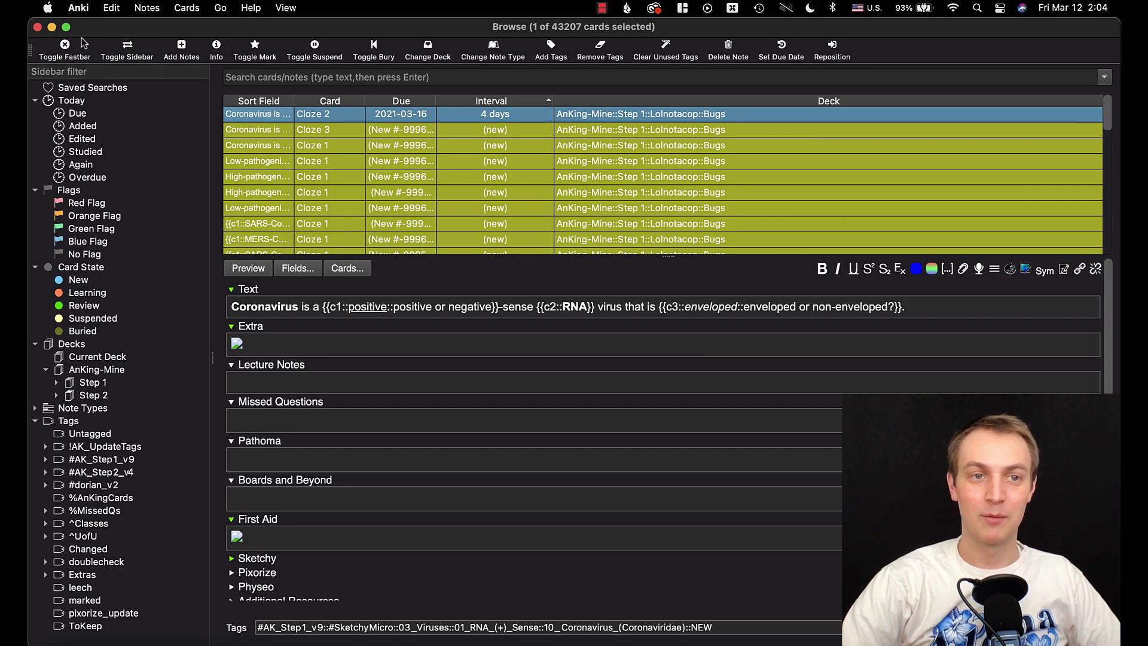
# Step: Close the browser, start studying Step 1 and reveal the first card's answer
pyautogui.click(37, 27)
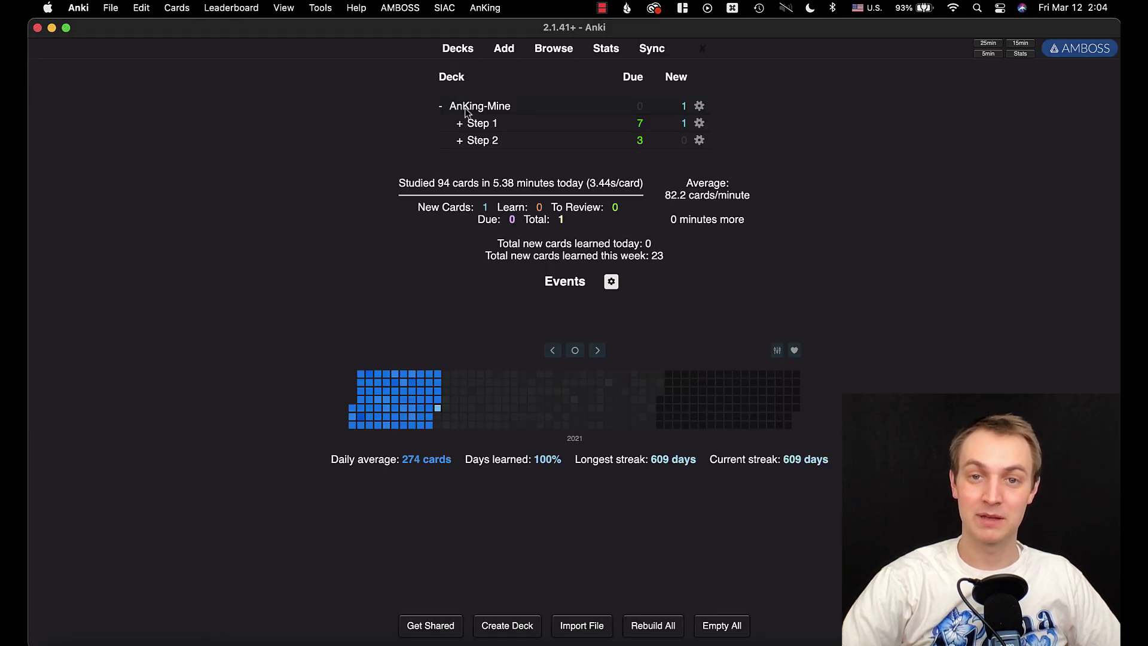
pyautogui.click(491, 131)
pyautogui.press('s')
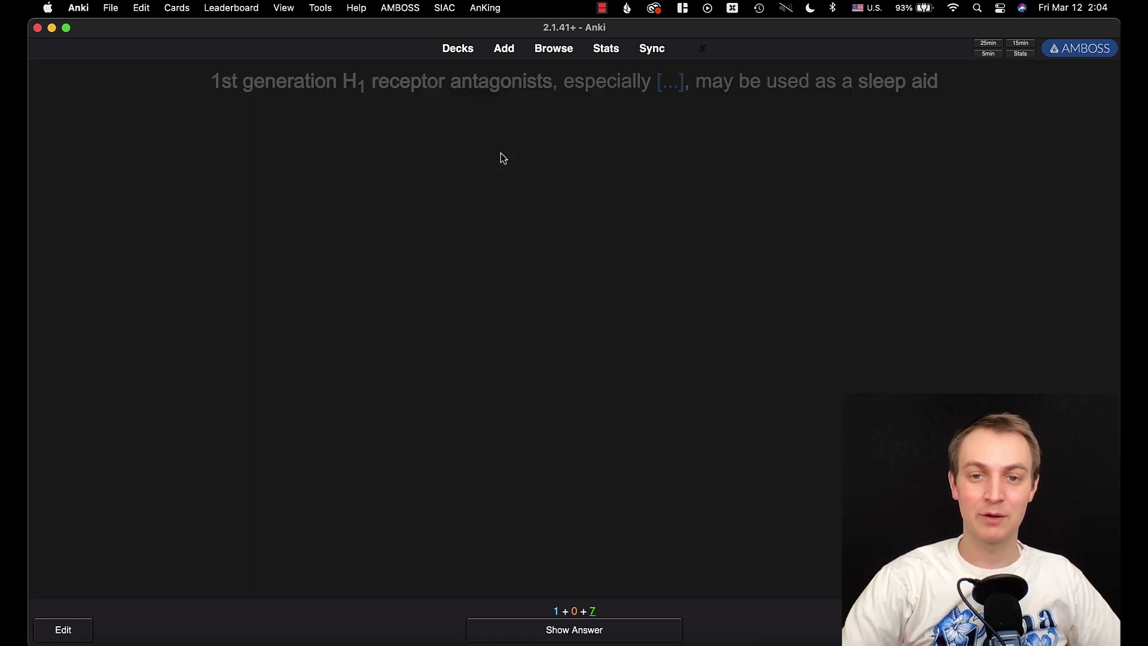
pyautogui.press('space')
pyautogui.click(389, 255)
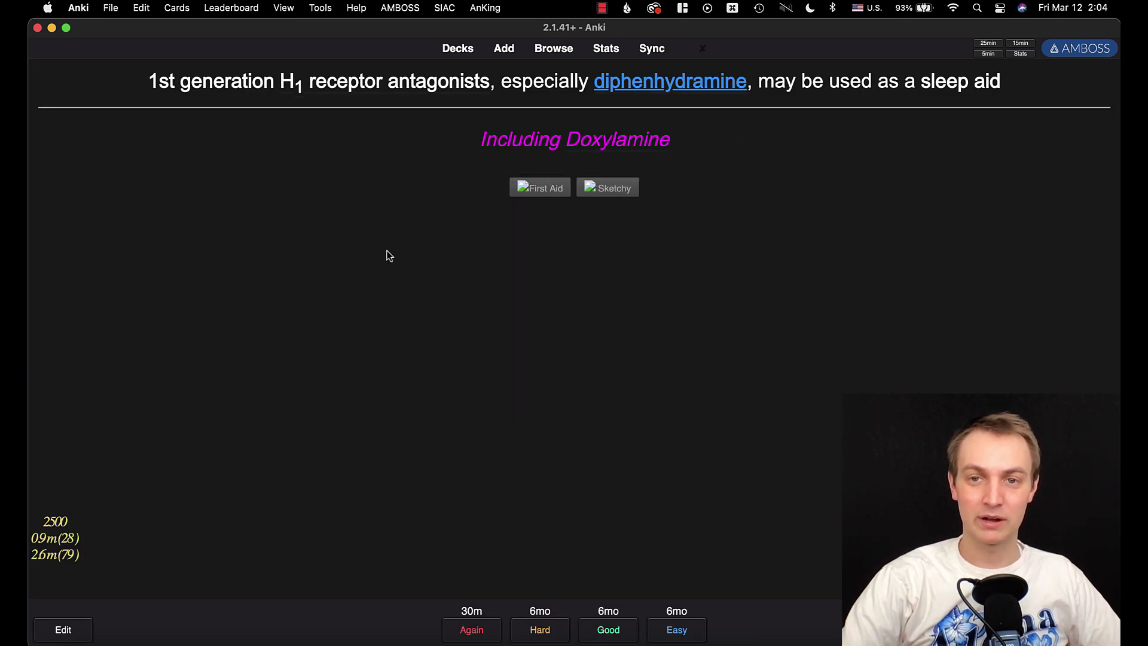
# Step: Cancel the Set Due Date prompt for the reviewed card and return to Decks
pyautogui.press('super+shift+d')
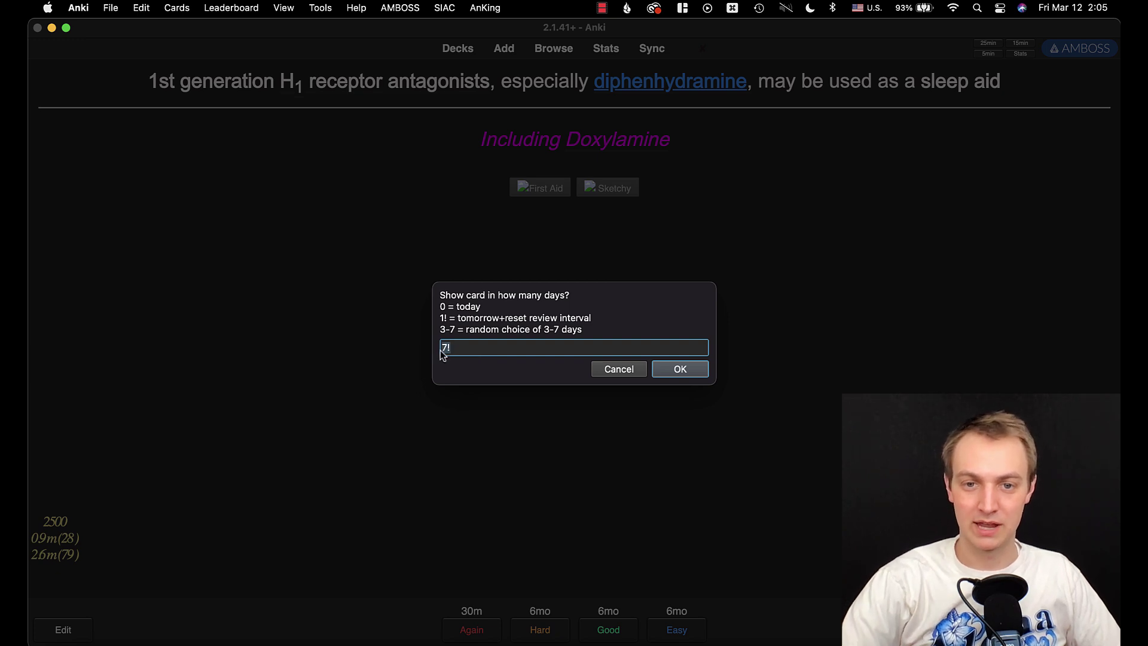
pyautogui.click(618, 369)
pyautogui.click(458, 48)
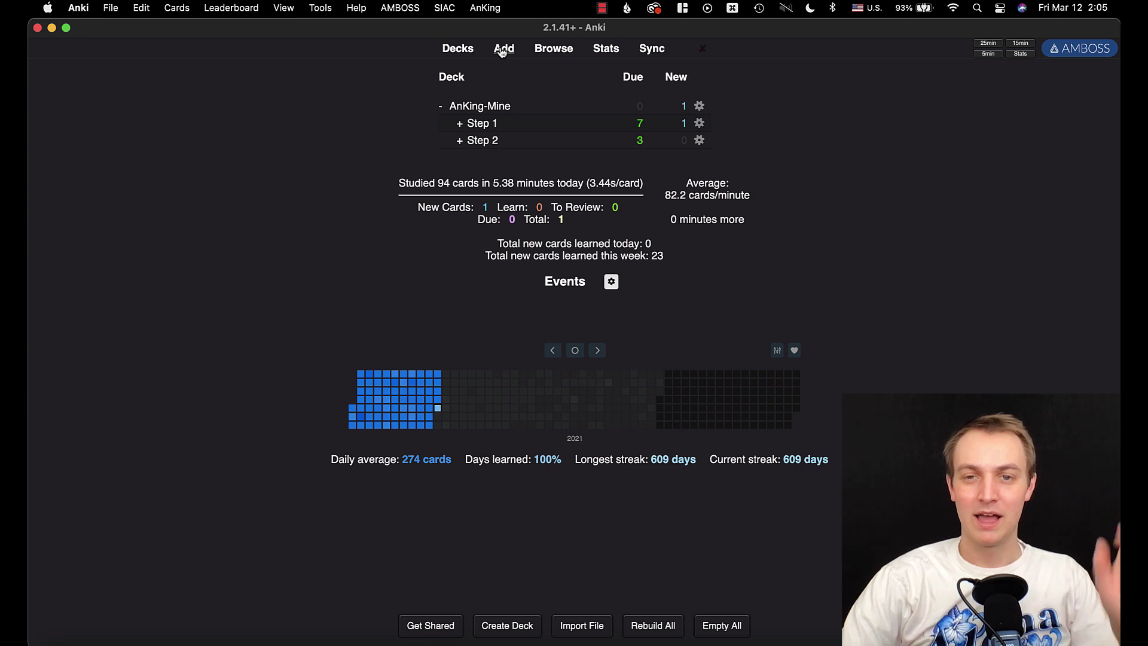
# Step: From the collection's Future Due chart, list the 131 cards due today (prop:due=0) in the Browser
pyautogui.click(606, 49)
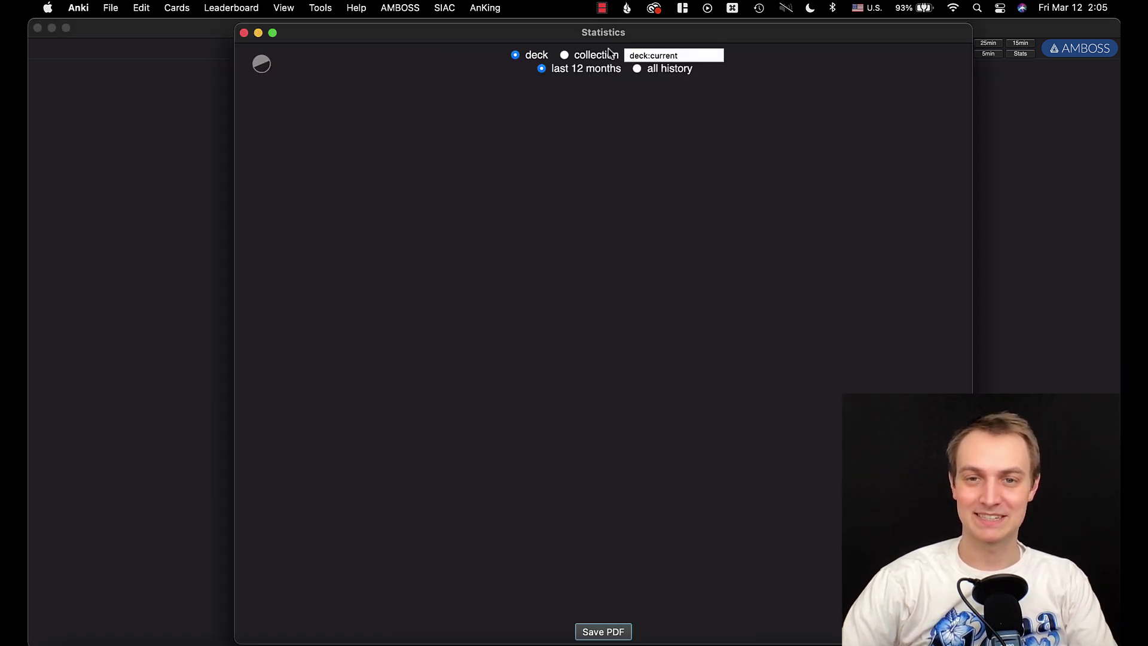
pyautogui.click(563, 49)
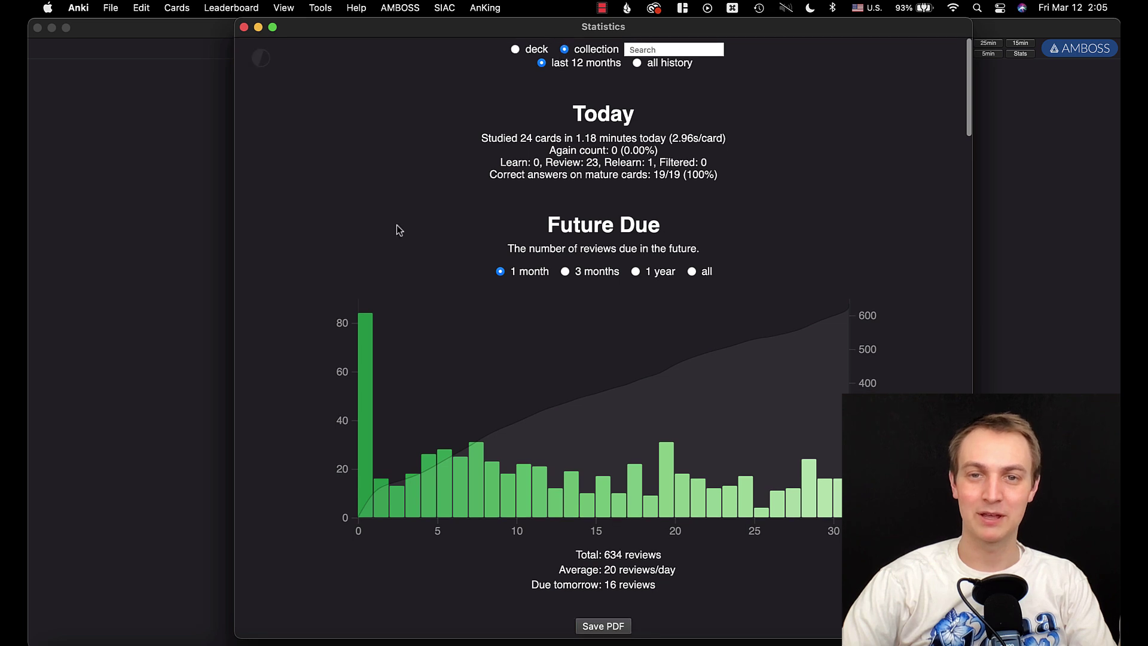
pyautogui.scroll(-5, 367, 282)
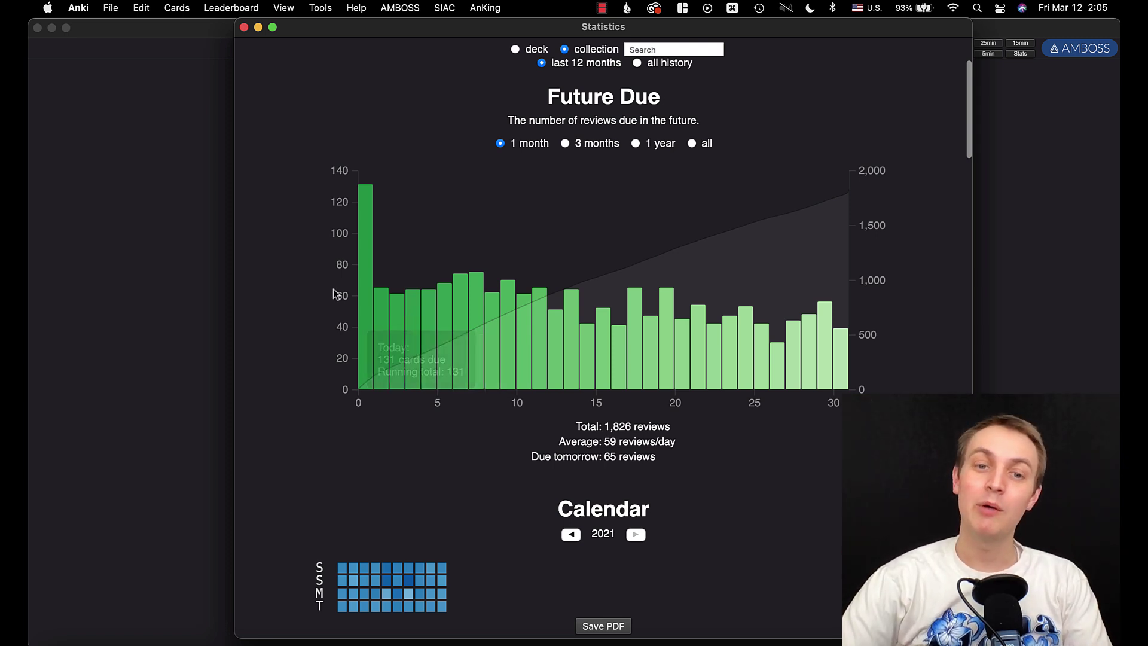
pyautogui.click(364, 258)
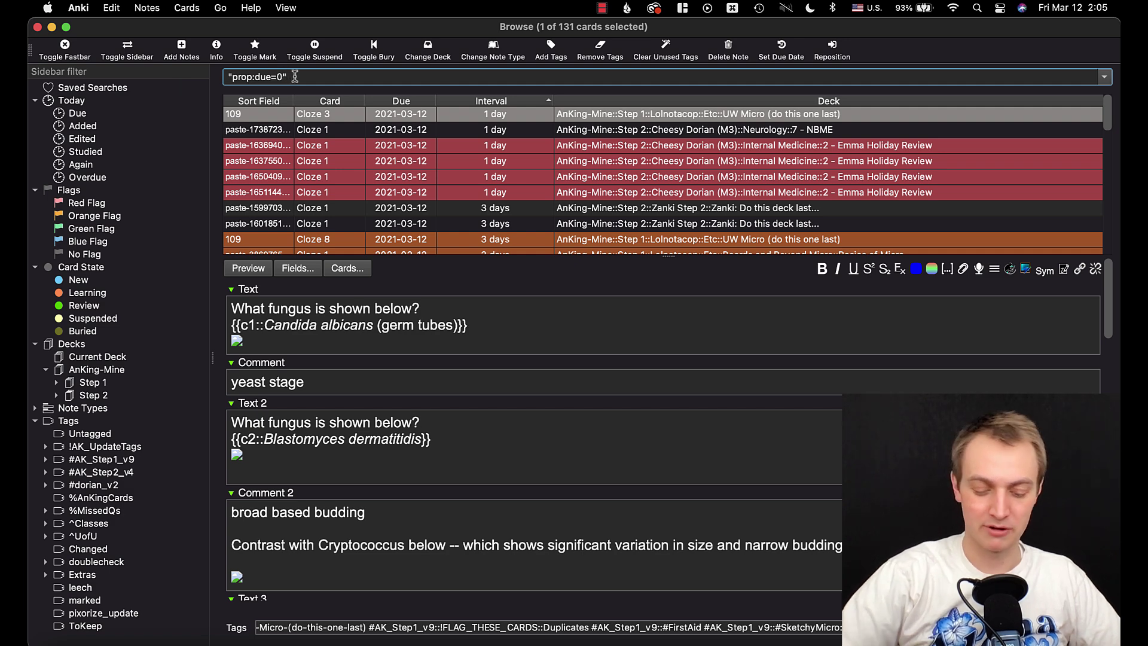
# Step: Add prop:ivl>21 to the prop:due=0 search, narrowing the list to 72 mature cards
pyautogui.write('rop:ivl>21')
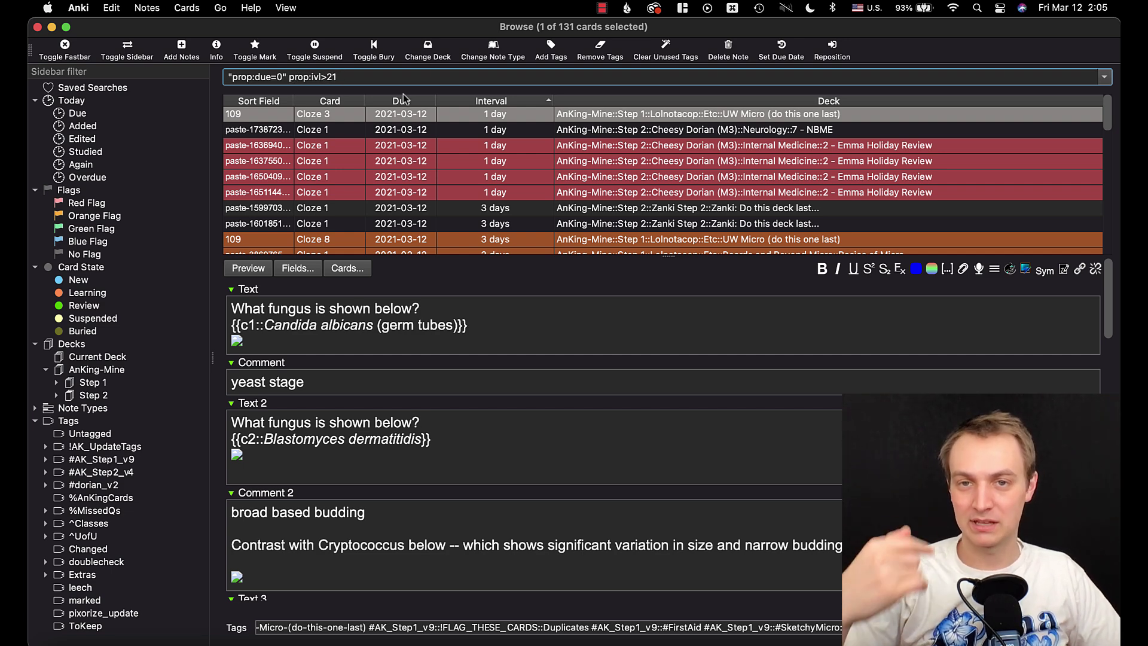
pyautogui.press('Return')
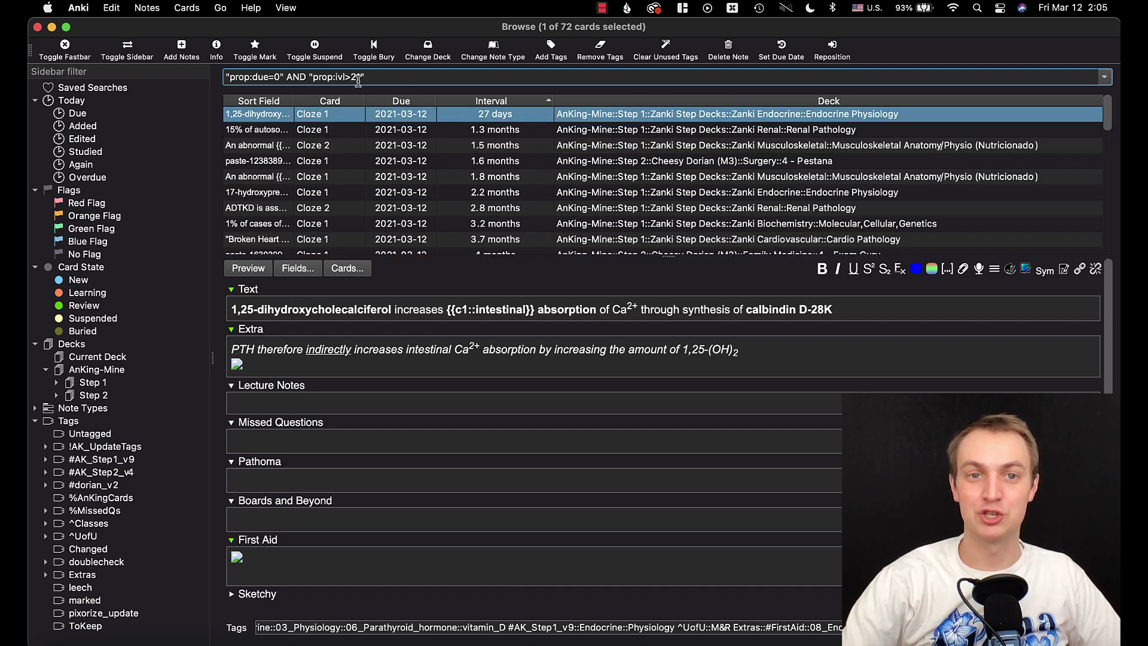
pyautogui.scroll(-10, 495, 180)
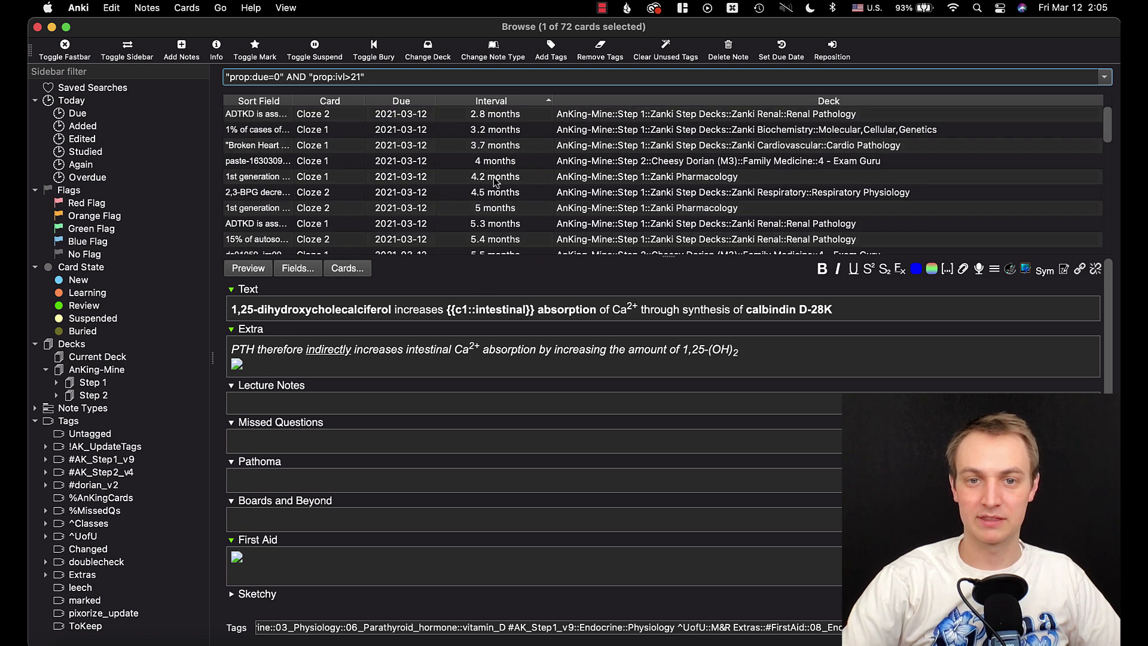
pyautogui.scroll(-5, 495, 182)
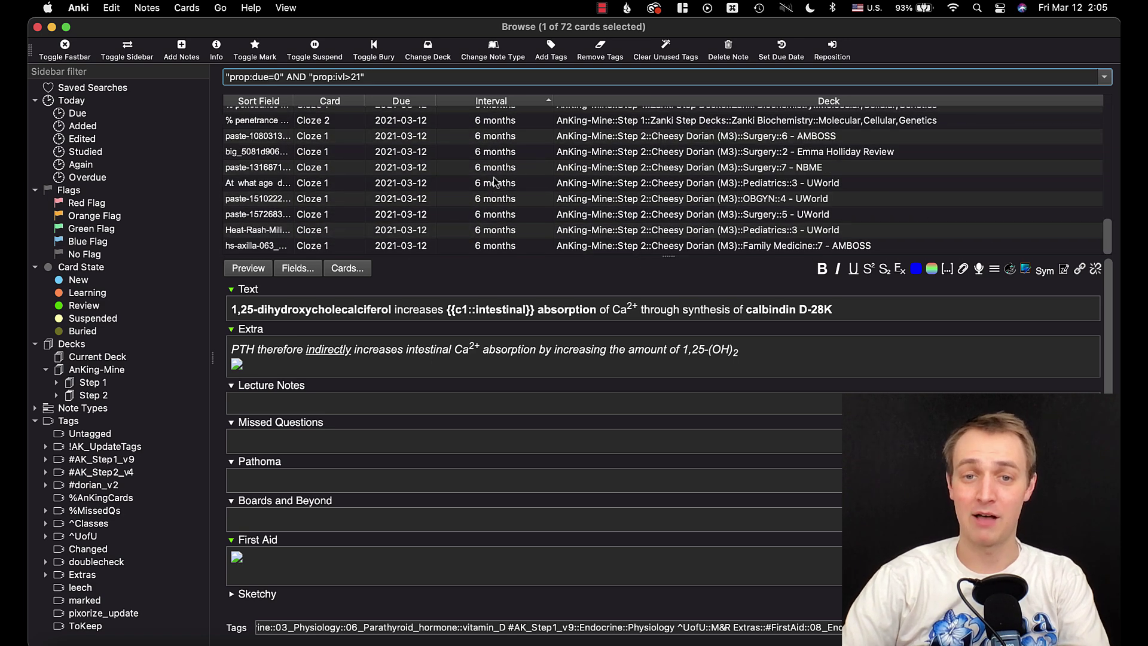
pyautogui.scroll(15, 495, 183)
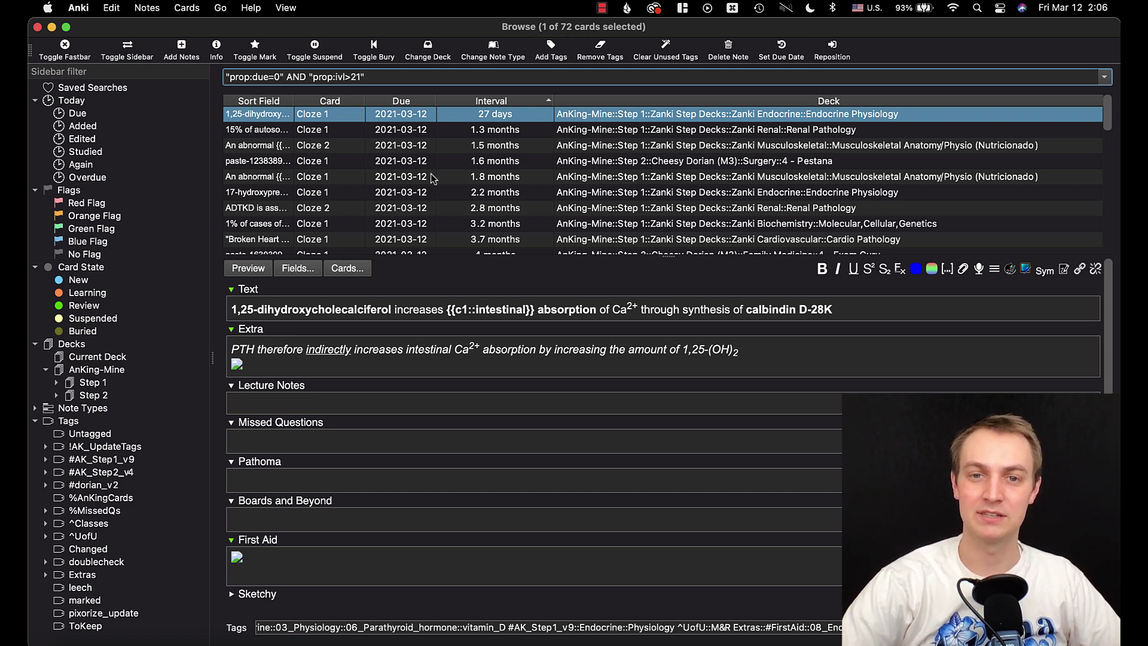
# Step: Select all 72 listed cards, set their due date to a random 1-5 days, and close the Browser
pyautogui.click(382, 192)
pyautogui.press('super+a')
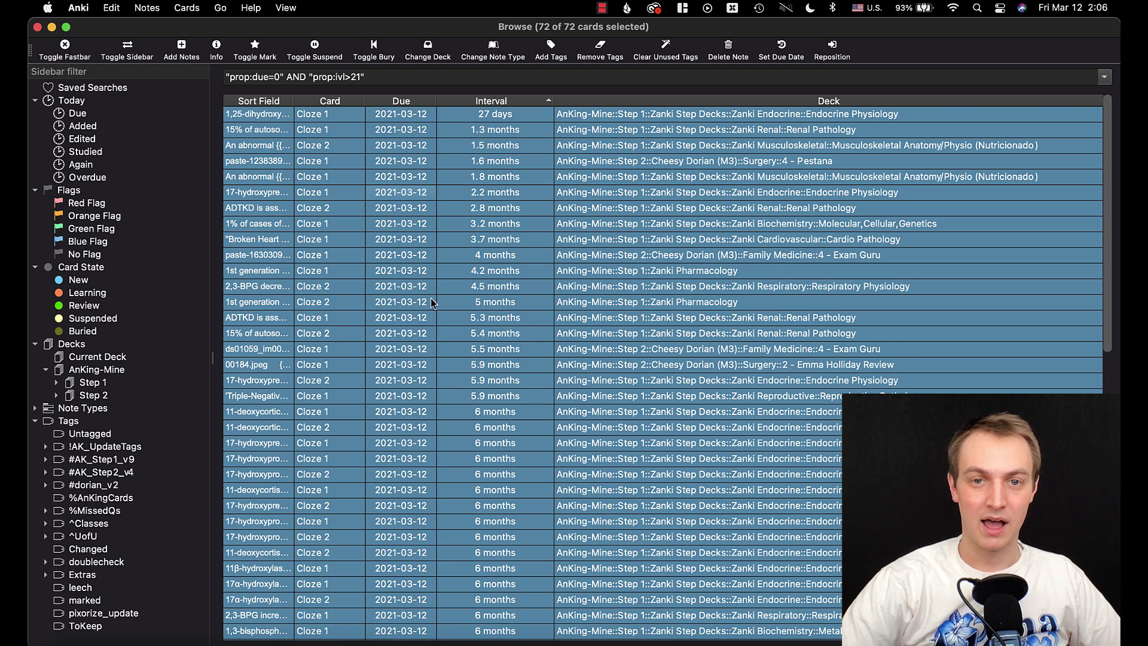
pyautogui.click(781, 50)
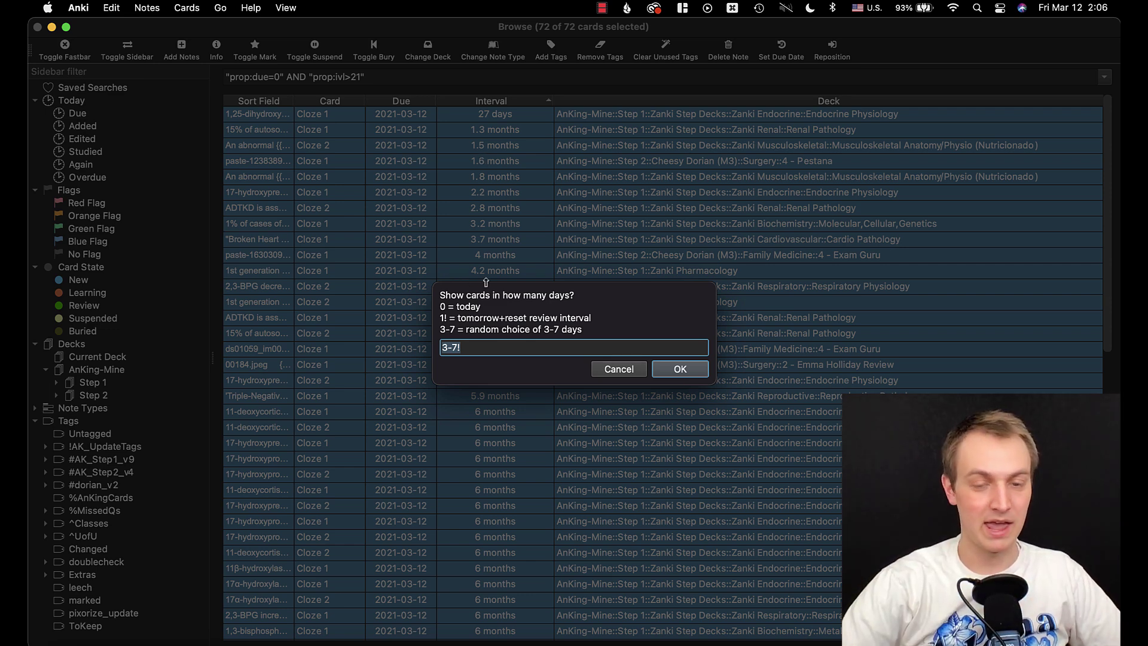
pyautogui.write('1')
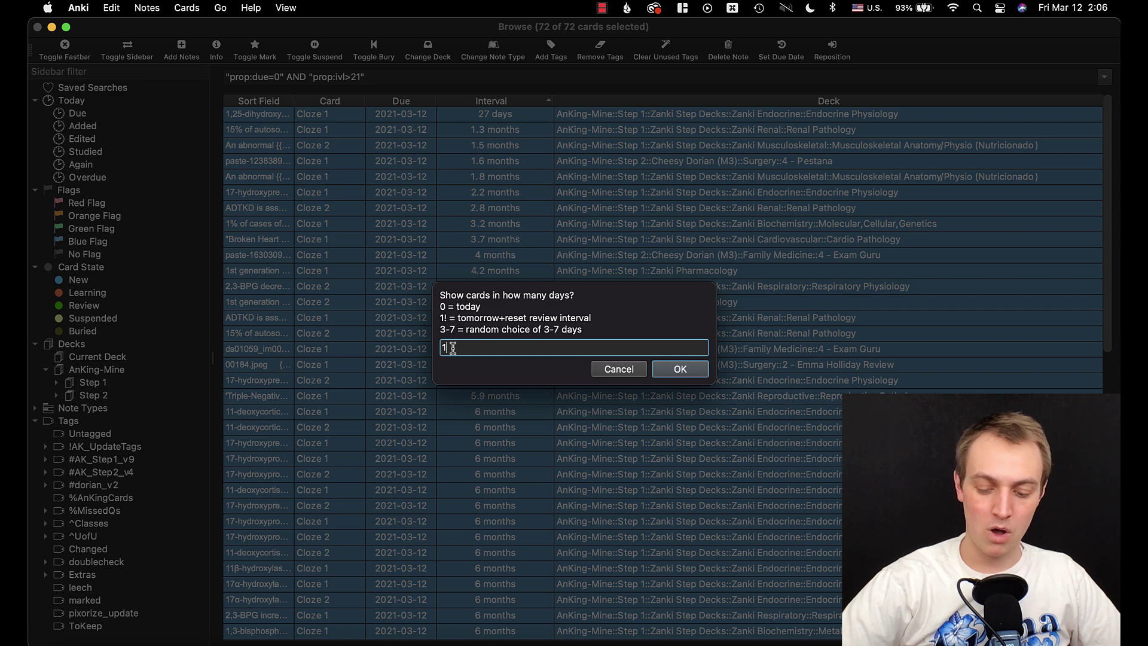
pyautogui.write('-5')
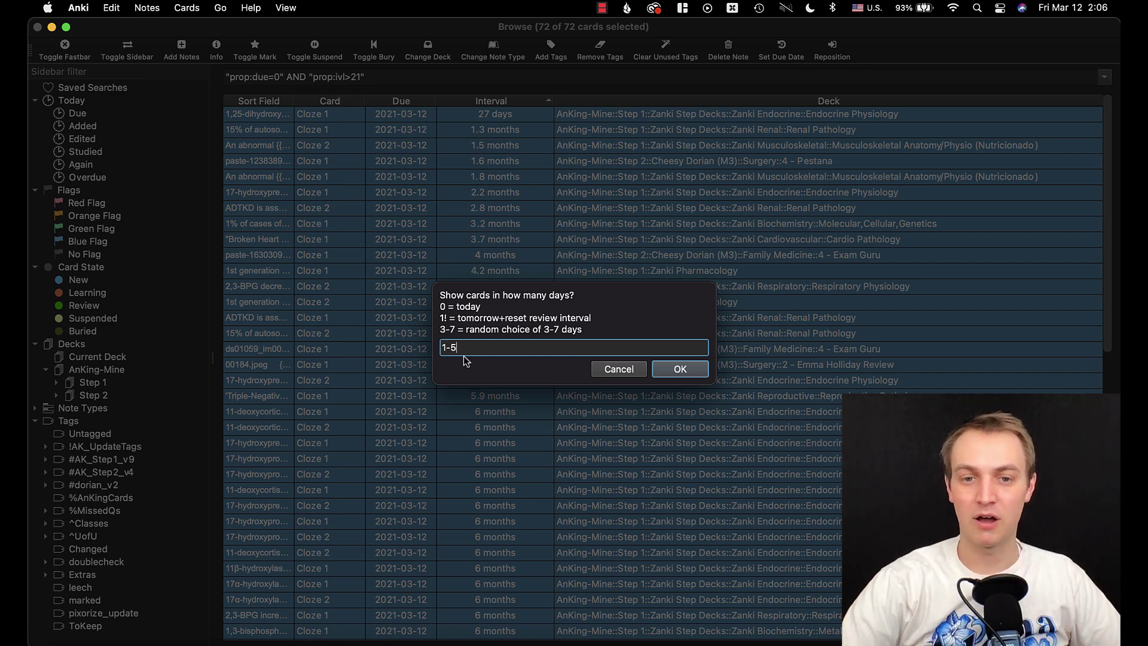
pyautogui.click(687, 369)
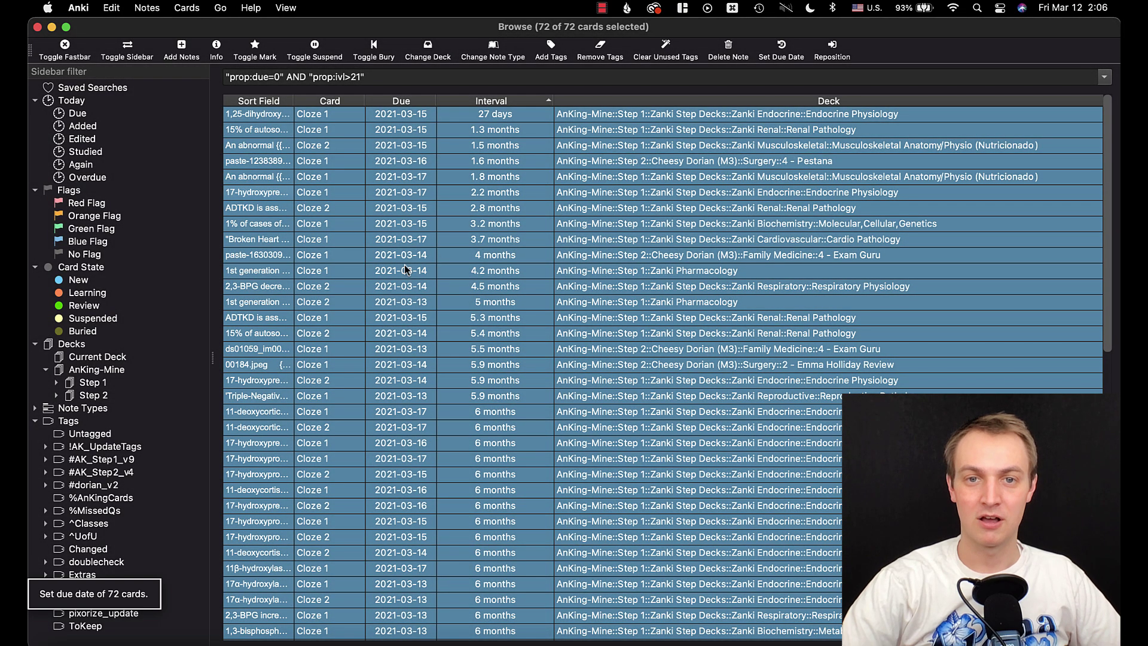
pyautogui.click(37, 27)
# Step: Reload the collection statistics and check the Future Due chart now shows 78 reviews due tomorrow
pyautogui.click(605, 49)
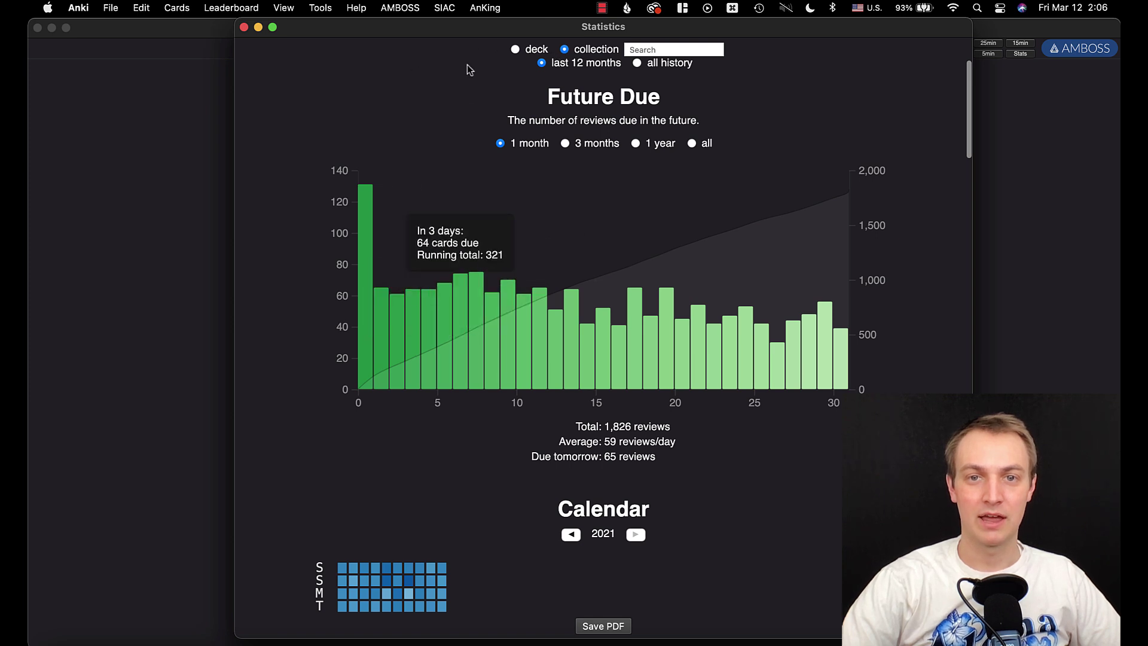
pyautogui.click(244, 27)
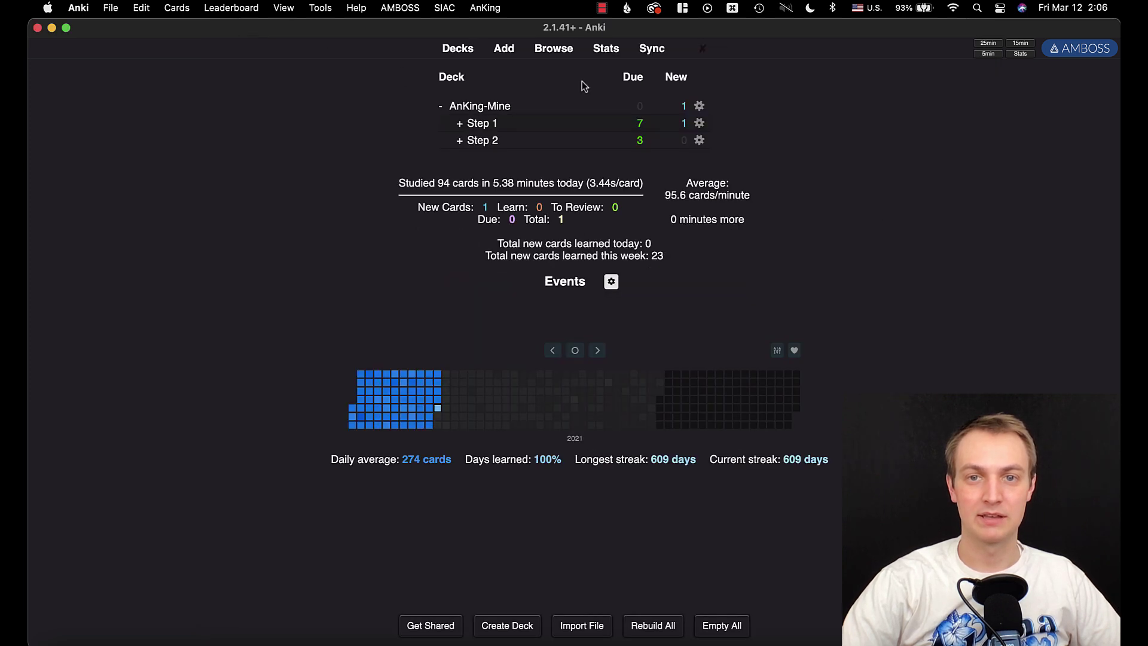
pyautogui.click(603, 57)
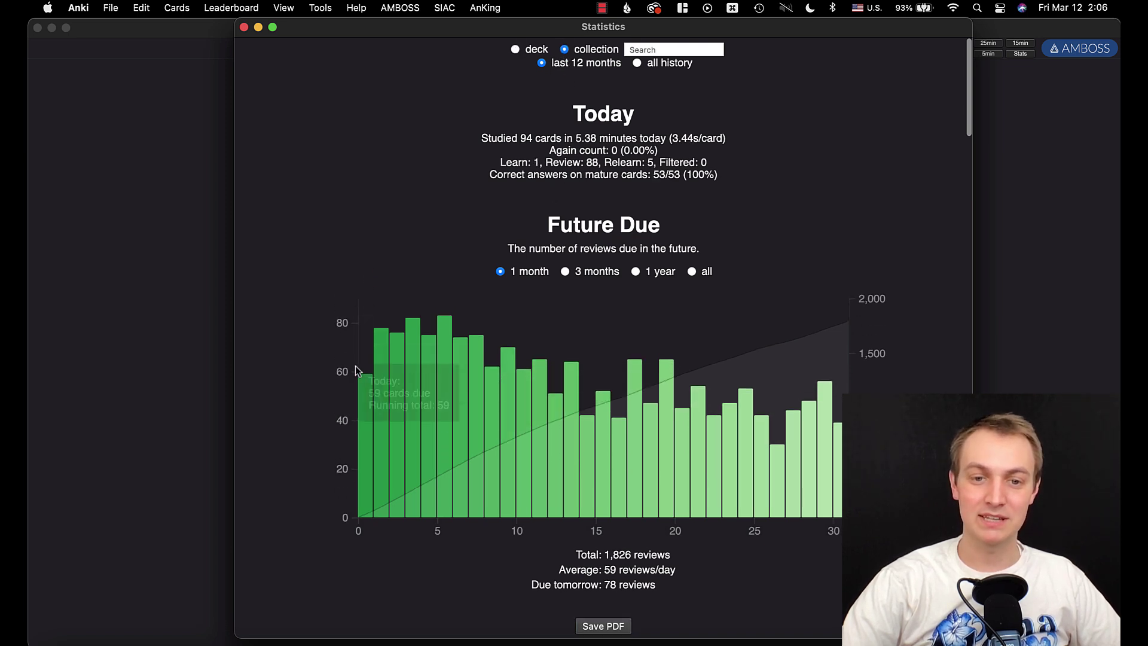
pyautogui.moveTo(410, 347)
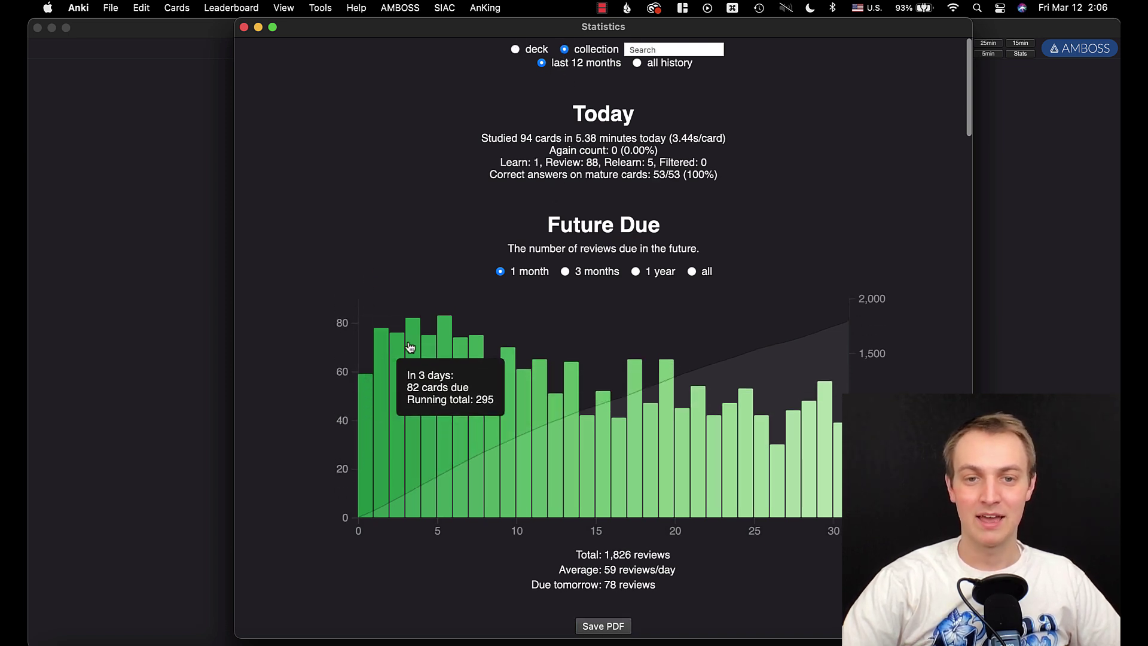
pyautogui.moveTo(472, 351)
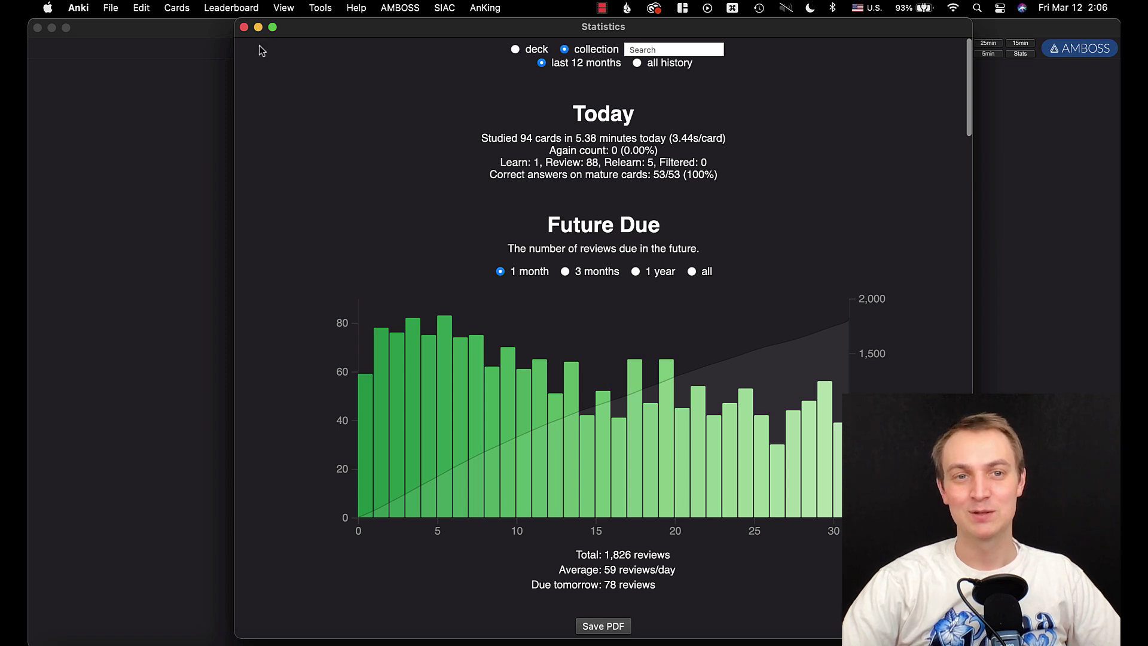
pyautogui.click(244, 26)
# Step: Open the Browser on the full collection of 31616 cards
pyautogui.click(551, 46)
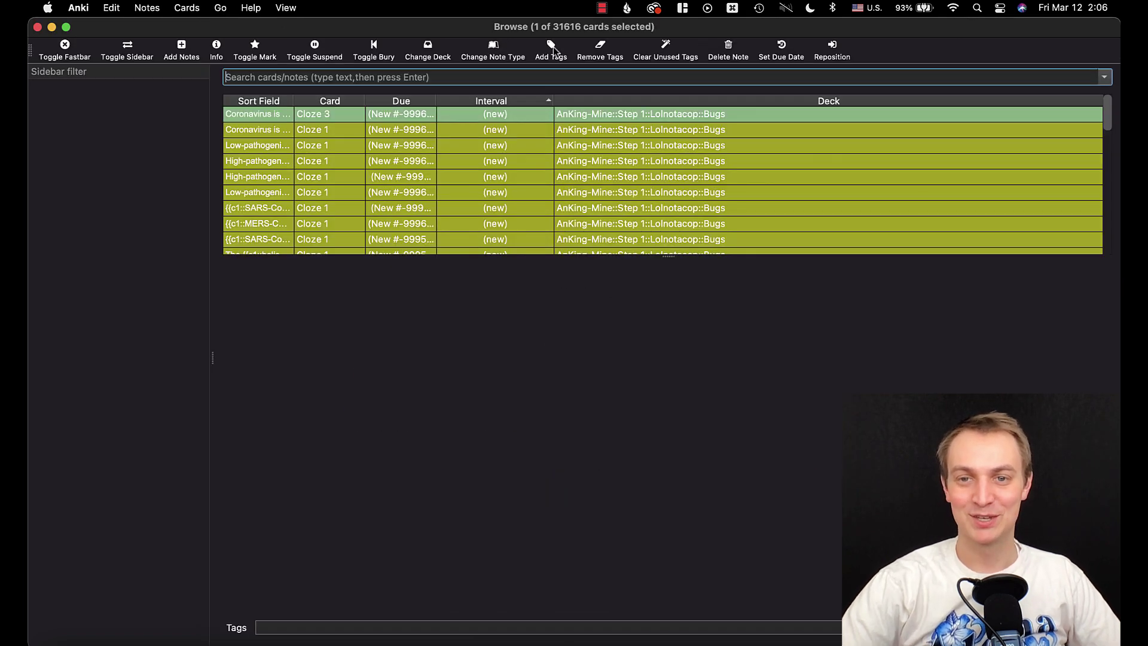